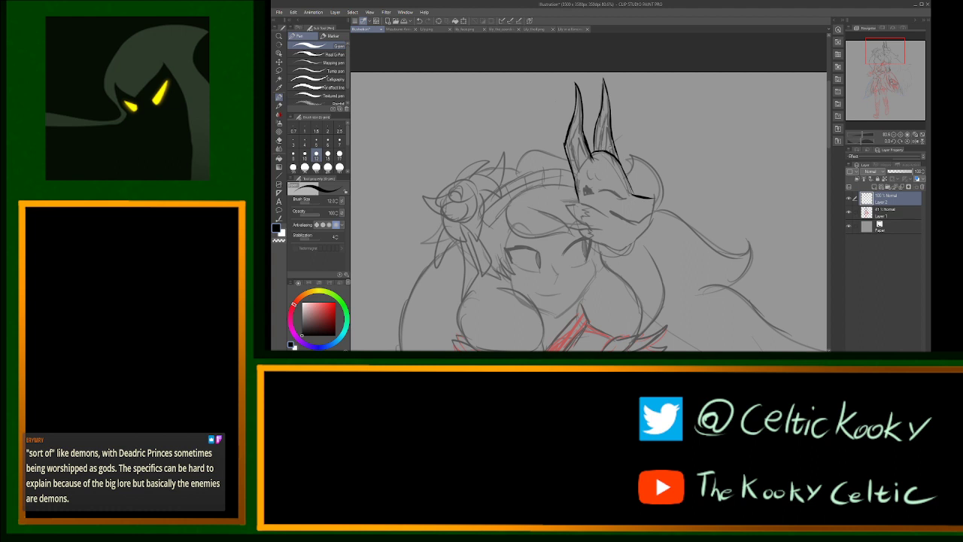
Step: Ink the fox mask's nose tip, chin and lower jaw outline down to the lower cheek tuft on Layer 2
key("ctrl+z")
mouse_move(653, 199)
left_mouse_down()
mouse_move(653, 223)
mouse_move(618, 255)
mouse_move(578, 236)
mouse_move(603, 232)
left_mouse_up()
key("ctrl+z")
key("ctrl+z")
key("ctrl+z")
key("ctrl+z")
key("ctrl+z")
key("ctrl+z")
key("ctrl+z")
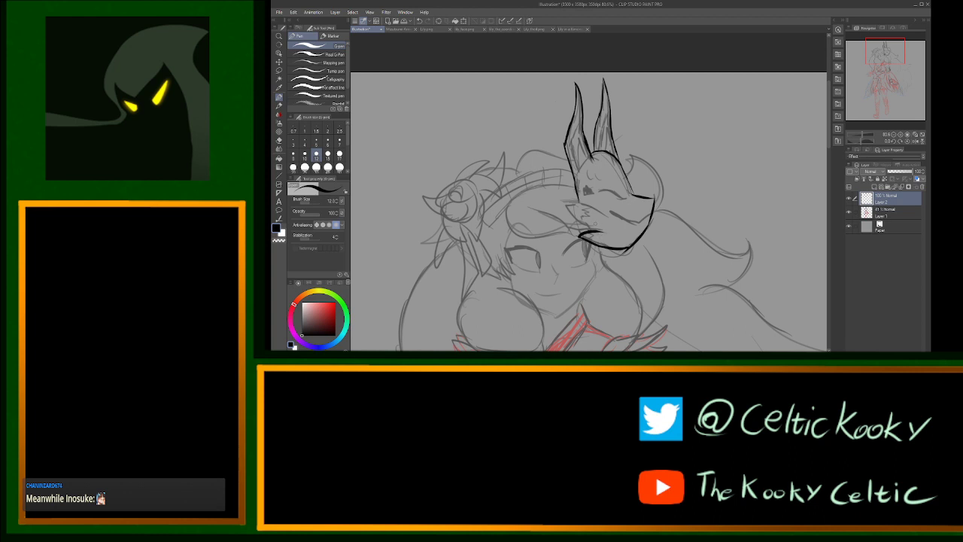
key("e")
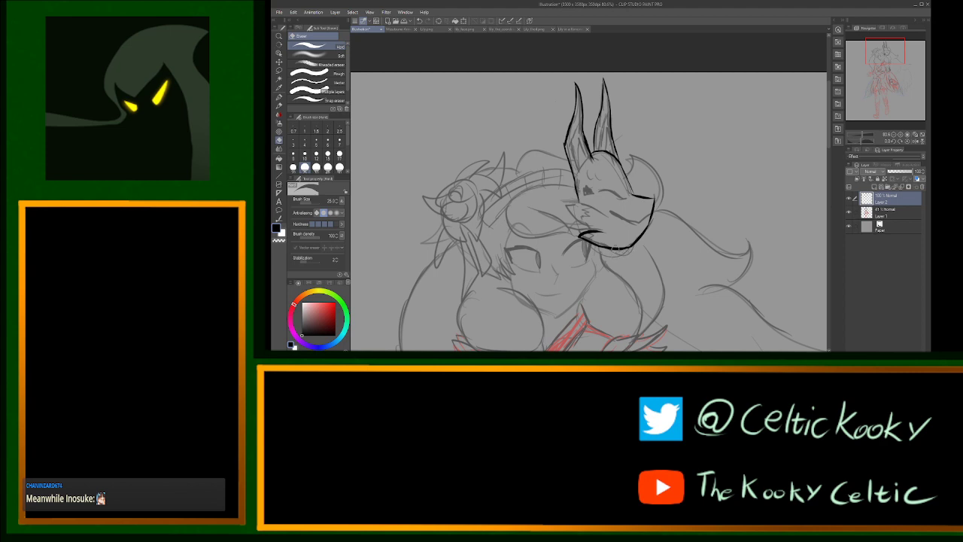
Step: Ink the fox mask's closed eye, mouth line and pointed upper cheek tuft with the G-pen
key("p")
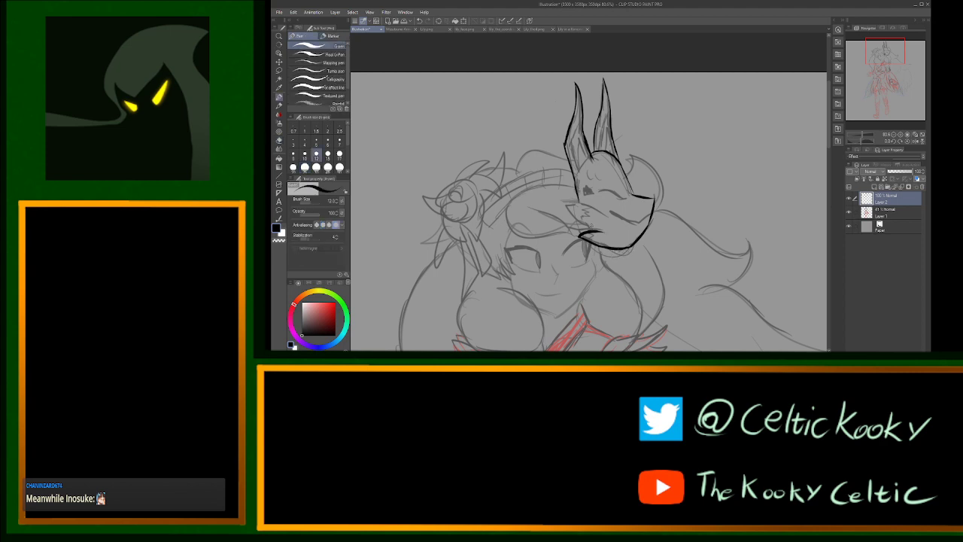
mouse_move(567, 207)
left_mouse_down()
mouse_move(591, 229)
mouse_move(604, 216)
left_mouse_up()
key("ctrl+z")
key("ctrl+z")
mouse_move(599, 191)
left_mouse_down()
mouse_move(630, 197)
mouse_move(611, 193)
mouse_move(627, 197)
mouse_move(636, 223)
mouse_move(611, 212)
mouse_move(642, 220)
mouse_move(600, 207)
mouse_move(632, 219)
mouse_move(620, 216)
left_mouse_up()
key("ctrl+z")
key("ctrl+z")
key("ctrl+z")
key("ctrl+z")
key("ctrl+z")
key("ctrl+z")
key("ctrl+z")
key("ctrl+z")
key("ctrl+z")
key("ctrl+z")
key("ctrl+z")
key("ctrl+z")
key("ctrl+z")
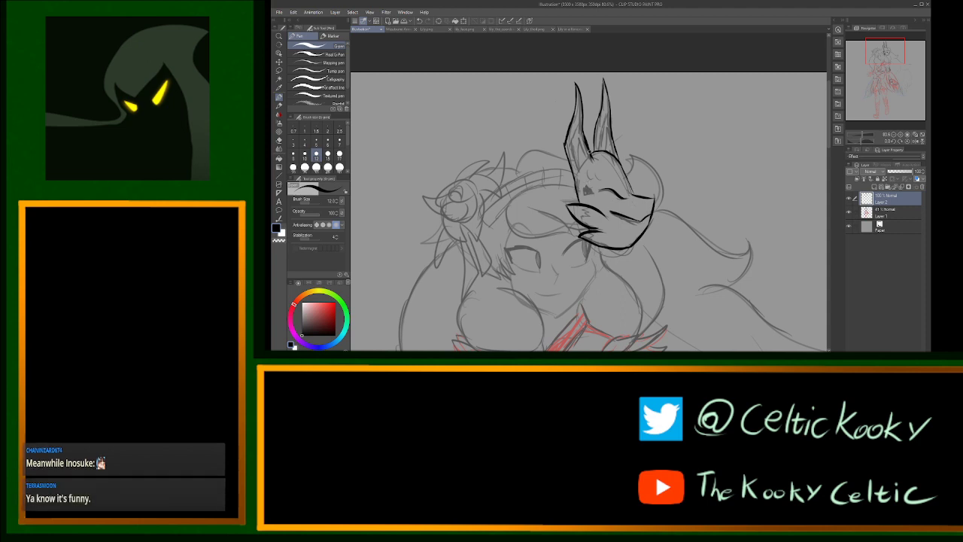
Step: Draw the small forehead and inner-corner markings on the fox mask with the Mechanical pencil, checking them against the armor reference image
mouse_move(581, 173)
left_mouse_down()
mouse_move(593, 155)
mouse_move(596, 181)
left_mouse_up()
key("ctrl+z")
left_click(395, 29)
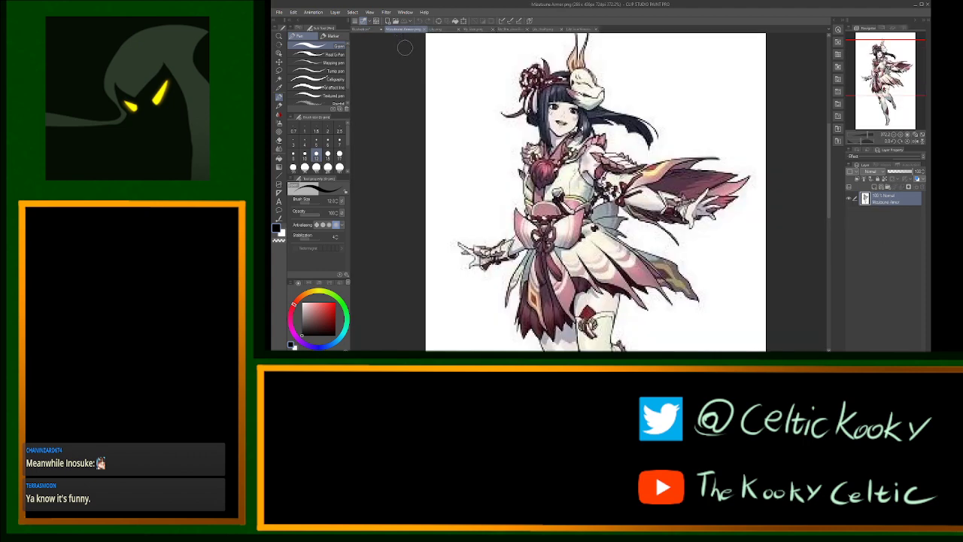
left_click(384, 30)
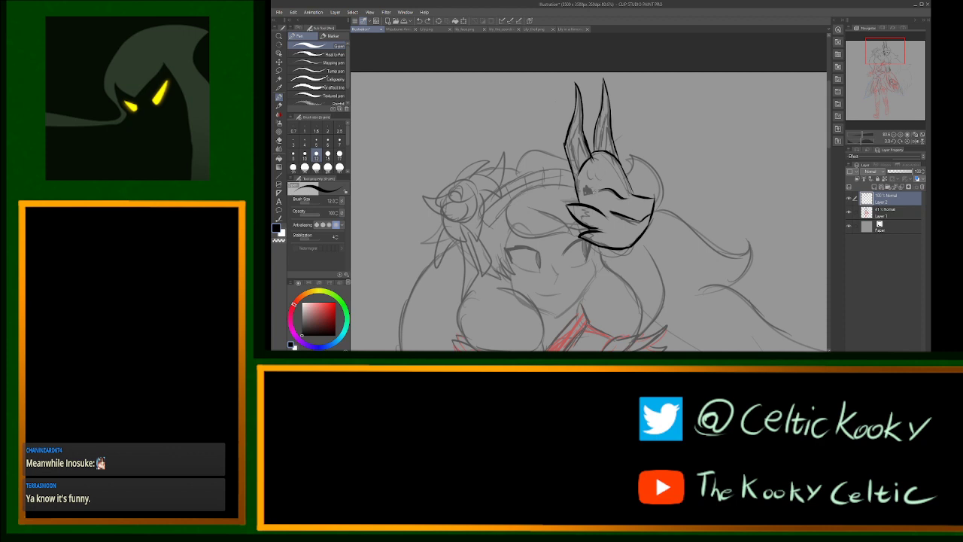
key("p")
left_click_drag(597, 174, 600, 183)
key("ctrl+z")
key("ctrl+z")
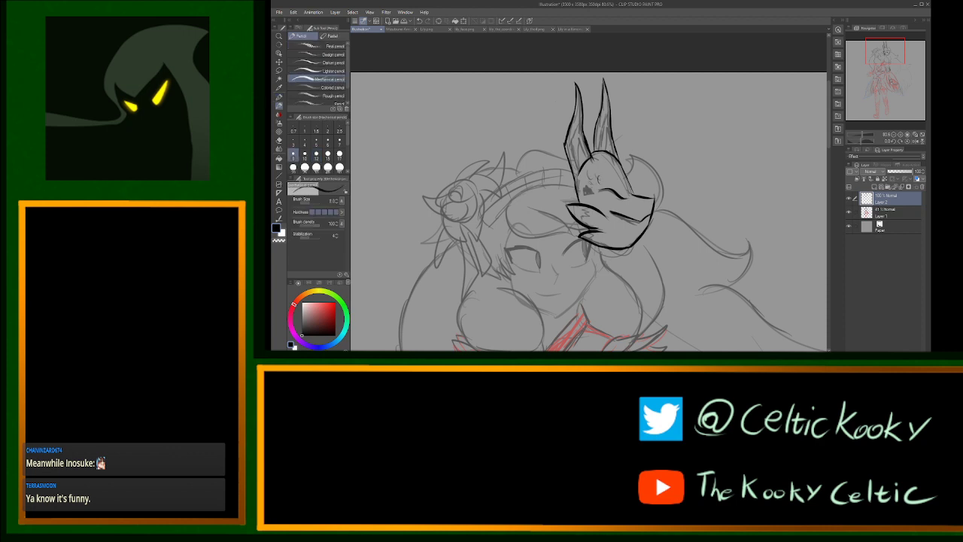
left_click(399, 30)
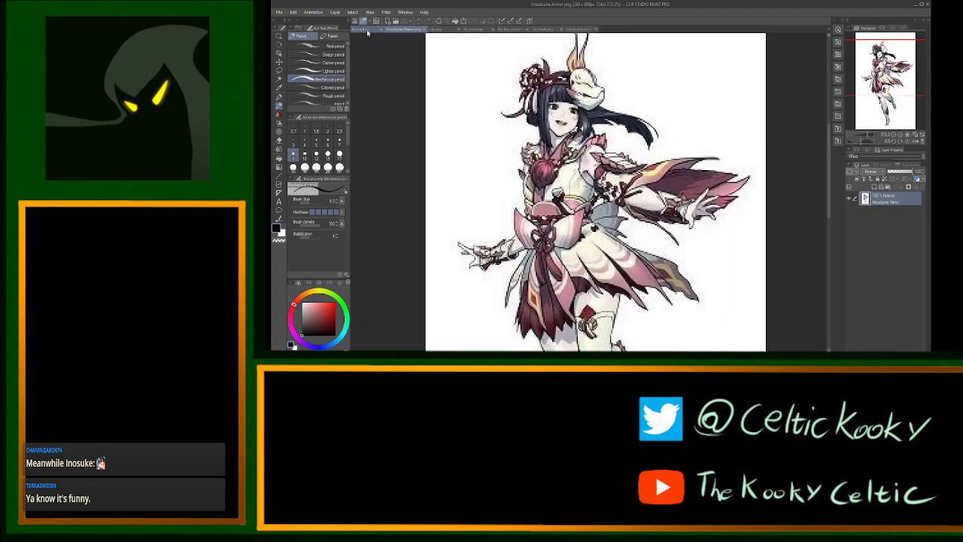
left_click(364, 29)
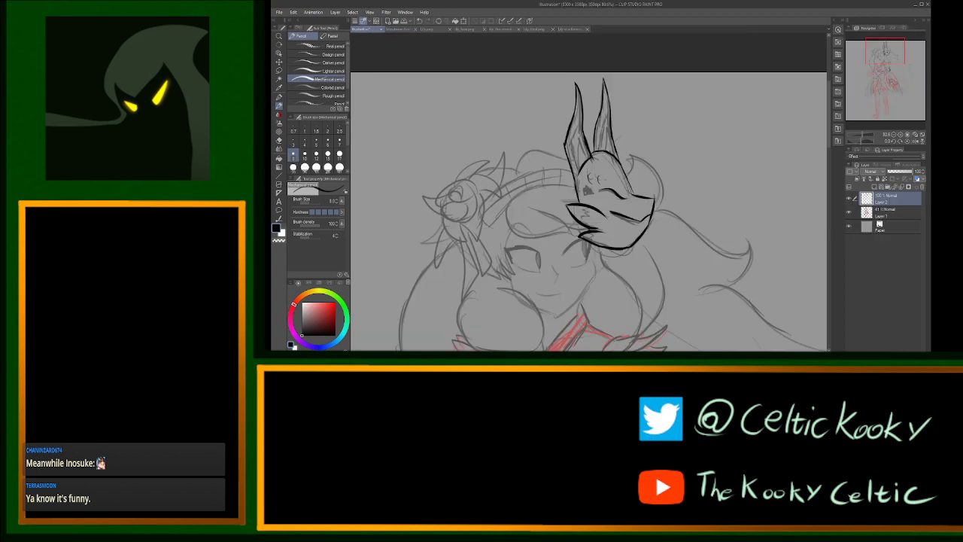
left_click_drag(582, 183, 588, 190)
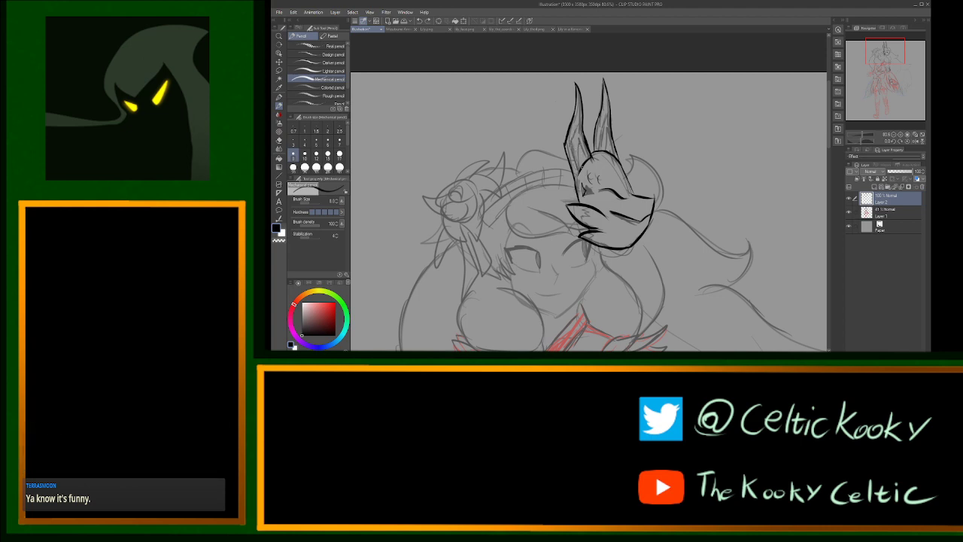
Step: Draw the inner contour lines inside both of the fox mask's tall ears
left_click_drag(570, 137, 579, 173)
mouse_move(574, 133)
left_mouse_down()
mouse_move(580, 117)
mouse_move(590, 153)
mouse_move(598, 152)
left_mouse_up()
mouse_move(609, 107)
left_mouse_down()
mouse_move(600, 132)
mouse_move(609, 103)
left_mouse_up()
key("ctrl+z")
mouse_move(601, 152)
left_mouse_down()
mouse_move(605, 136)
mouse_move(586, 143)
mouse_move(612, 132)
left_mouse_up()
Step: Check the armor reference image and draw jagged fur lines inside the fox mask's cheek tufts
left_click(403, 28)
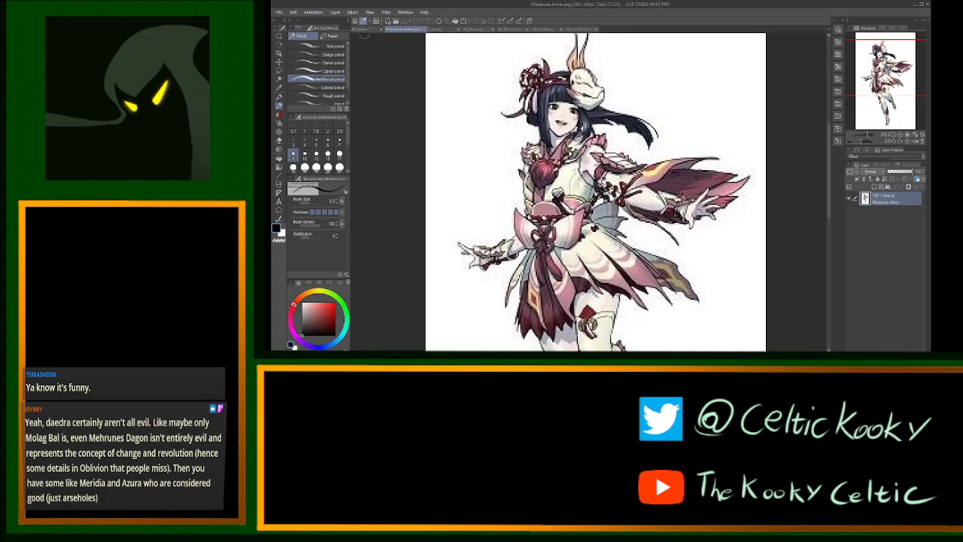
left_click(361, 29)
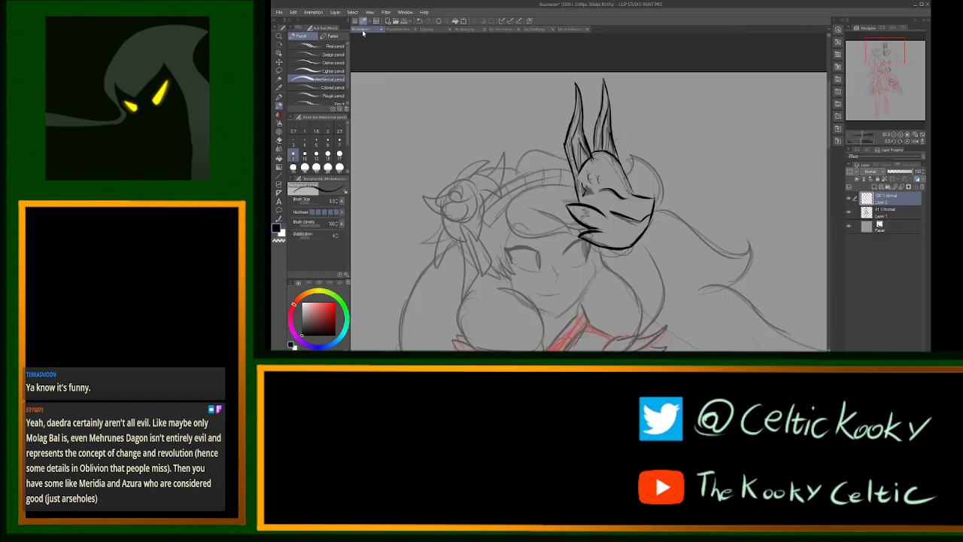
left_click_drag(594, 155, 630, 191)
key("ctrl+z")
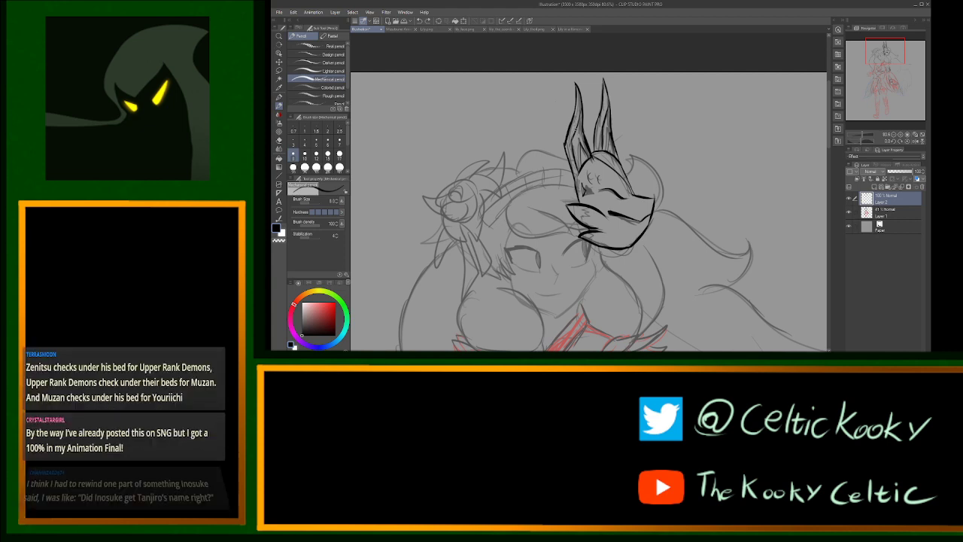
key("ctrl+z")
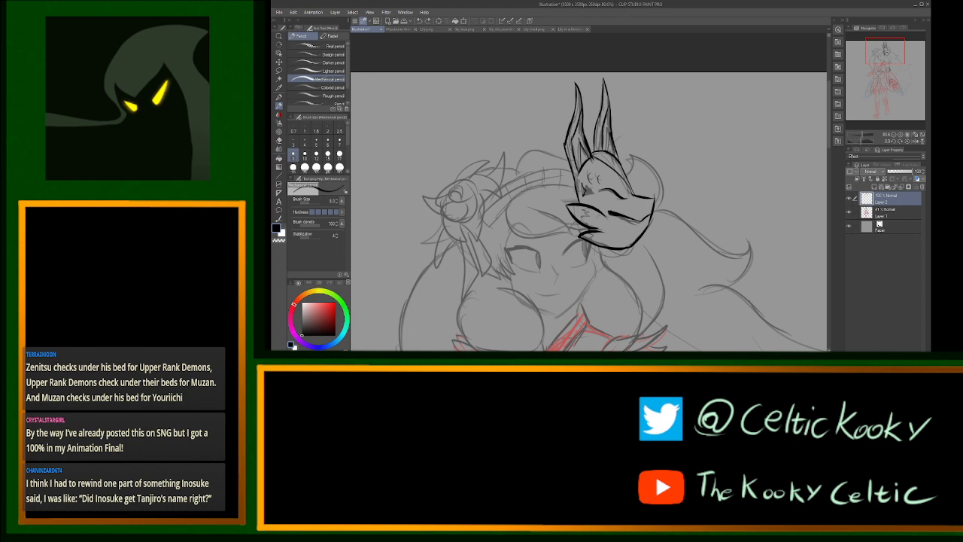
mouse_move(589, 220)
left_mouse_down()
mouse_move(578, 217)
mouse_move(592, 211)
mouse_move(595, 240)
left_mouse_up()
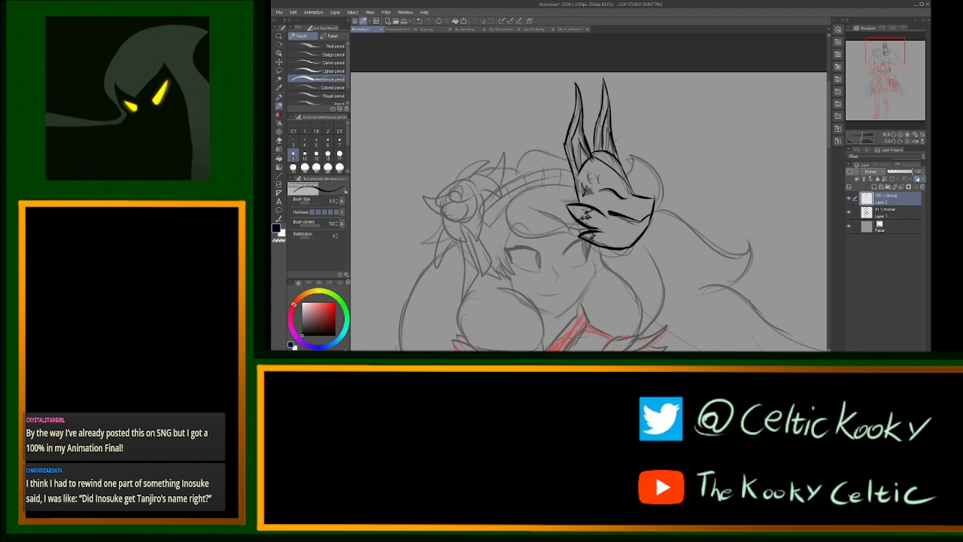
Step: Outline the round hair flower over the sketch with the Mechanical pencil and draw its inner swirl
mouse_move(475, 194)
left_mouse_down()
mouse_move(444, 214)
mouse_move(451, 221)
mouse_move(476, 211)
left_mouse_up()
key("ctrl+z")
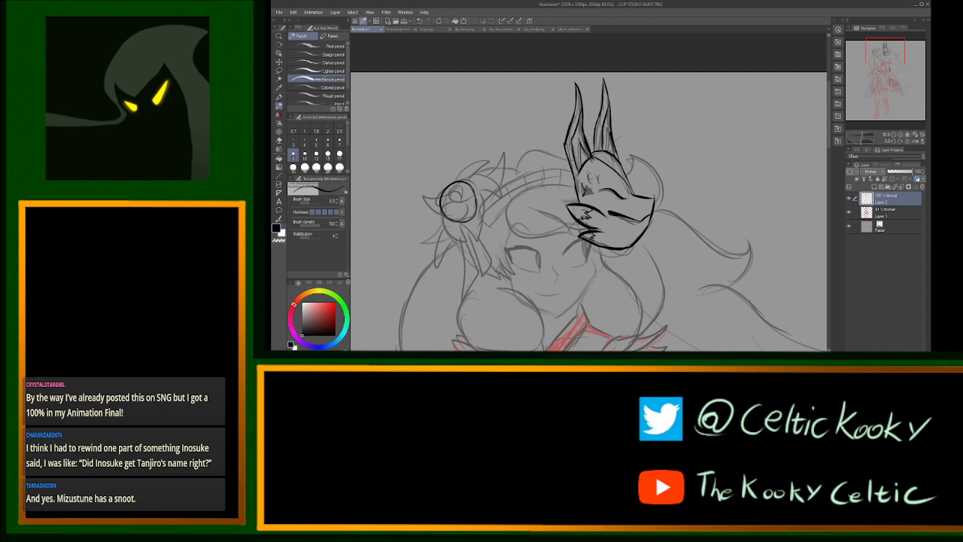
mouse_move(471, 197)
left_mouse_down()
mouse_move(463, 189)
mouse_move(439, 201)
mouse_move(455, 209)
left_mouse_up()
key("ctrl+z")
key("ctrl+z")
key("ctrl+z")
mouse_move(465, 202)
left_mouse_down()
mouse_move(460, 223)
mouse_move(474, 215)
left_mouse_up()
key("ctrl+z")
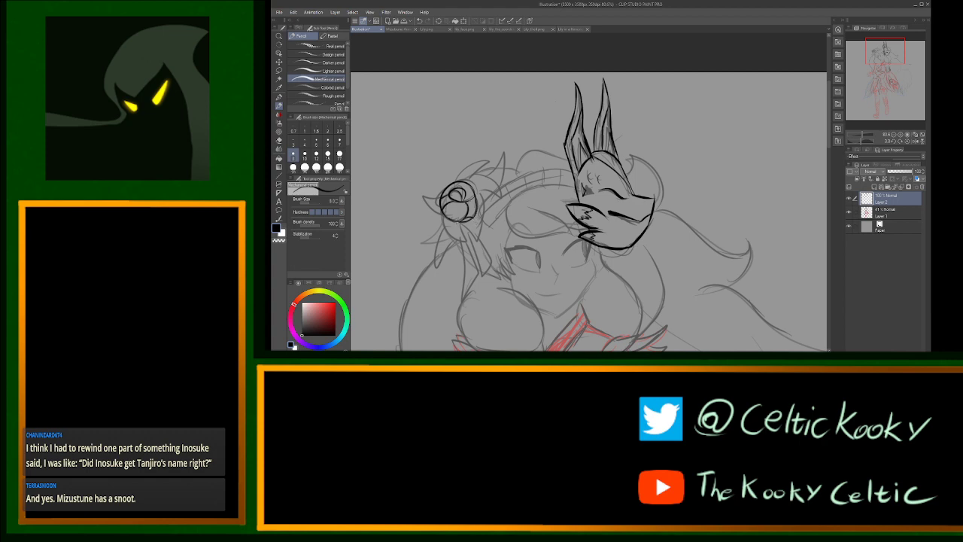
Step: Draw the pointed petals around the hair flower with the Mechanical pencil
mouse_move(442, 210)
left_mouse_down()
mouse_move(460, 242)
mouse_move(477, 242)
left_mouse_up()
left_click_drag(476, 196, 479, 235)
key("ctrl+z")
left_click_drag(477, 198, 479, 241)
key("ctrl+z")
mouse_move(480, 201)
left_mouse_down()
mouse_move(483, 242)
mouse_move(480, 197)
mouse_move(503, 196)
mouse_move(472, 164)
left_mouse_up()
key("ctrl+z")
mouse_move(475, 178)
left_mouse_down()
mouse_move(505, 152)
mouse_move(500, 184)
mouse_move(502, 156)
left_mouse_up()
key("ctrl+z")
key("ctrl+z")
left_click_drag(440, 210, 425, 196)
key("ctrl+z")
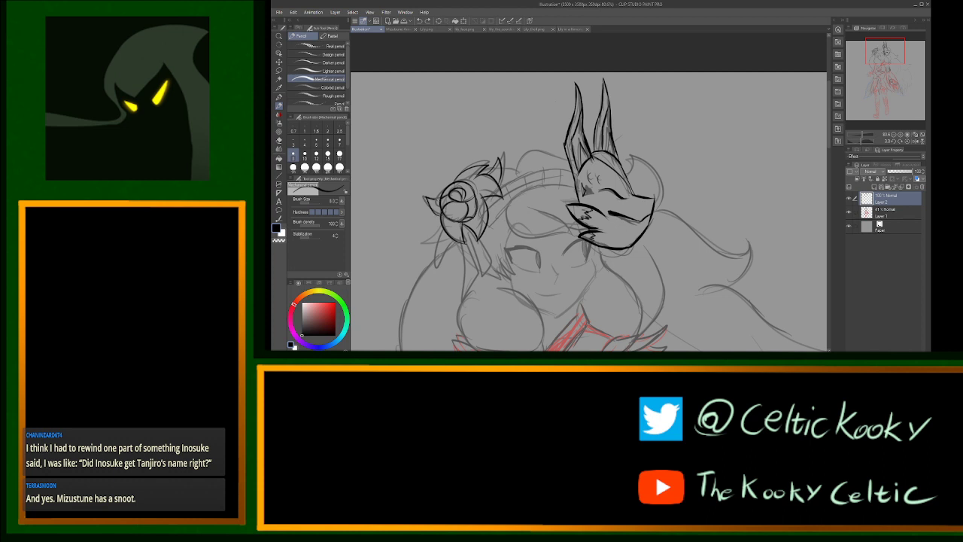
Step: Try drawing the leaf points and hanging ribbon beneath the hair flower, and undo those strokes
left_click_drag(440, 231, 443, 265)
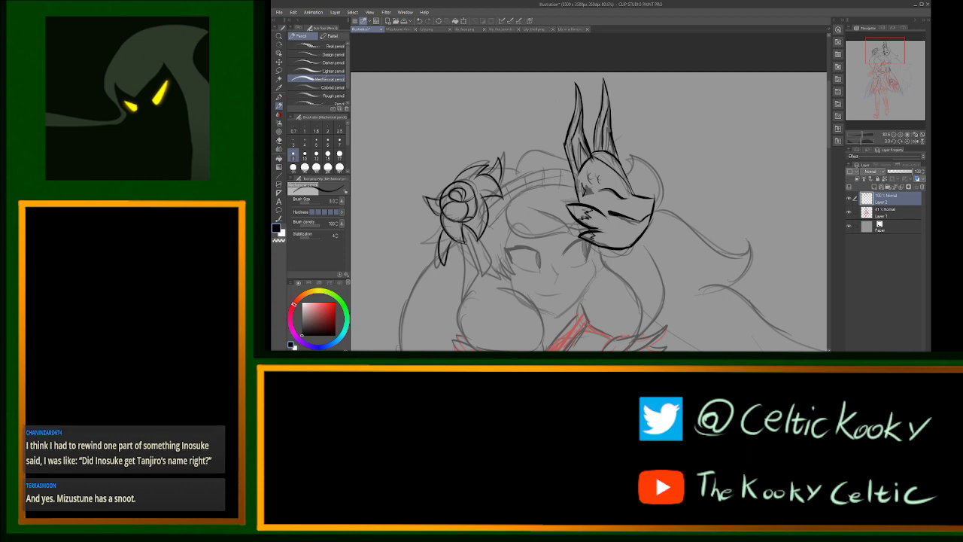
mouse_move(438, 219)
left_mouse_down()
mouse_move(426, 240)
mouse_move(438, 237)
mouse_move(466, 299)
left_mouse_up()
left_click_drag(464, 235, 480, 283)
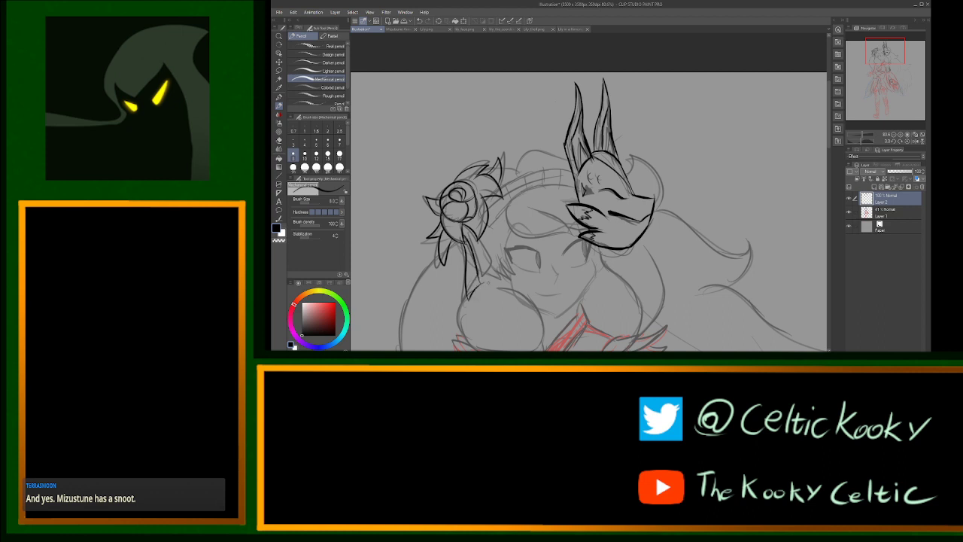
key("ctrl+z")
key("ctrl+z")
key("ctrl+z")
key("ctrl+z")
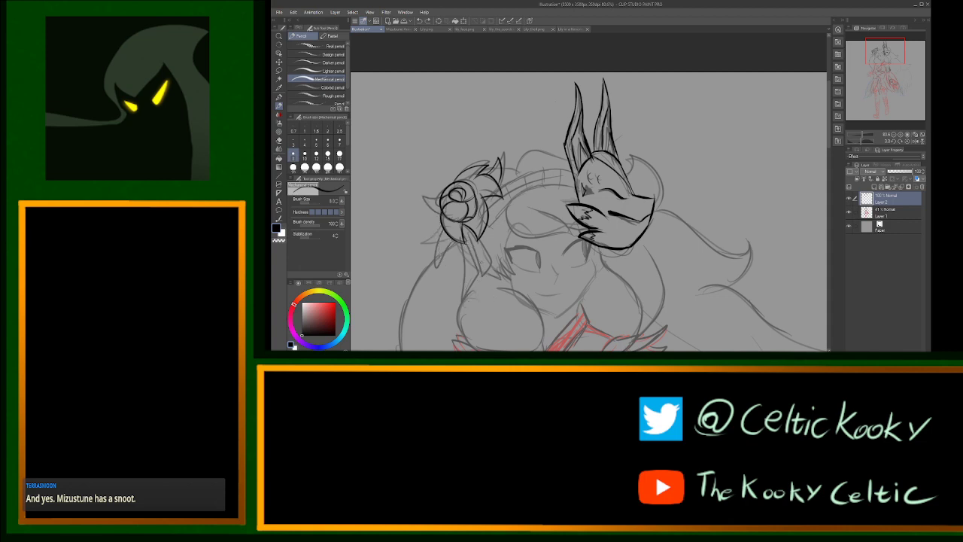
Step: Lasso the hair flower's line art, delete it from Layer 2, deselect and switch back to the G-pen
key("p")
key("ctrl+space")
mouse_move(446, 245)
left_mouse_down()
mouse_move(468, 244)
mouse_move(423, 183)
mouse_move(539, 244)
left_mouse_up()
key("ctrl+z")
key("ctrl+z")
key("ctrl+z")
key("m")
key("Delete")
key("ctrl+shift")
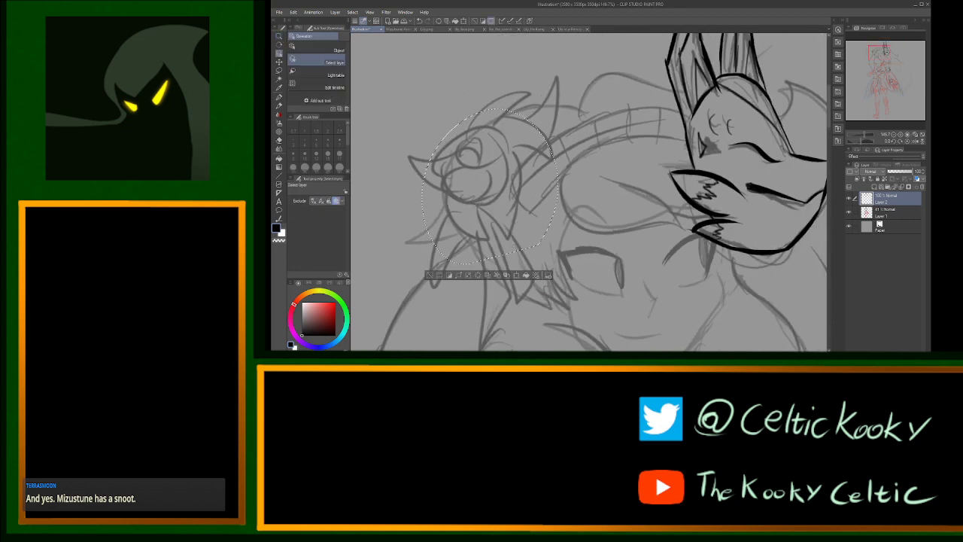
key("p")
key("ctrl+d")
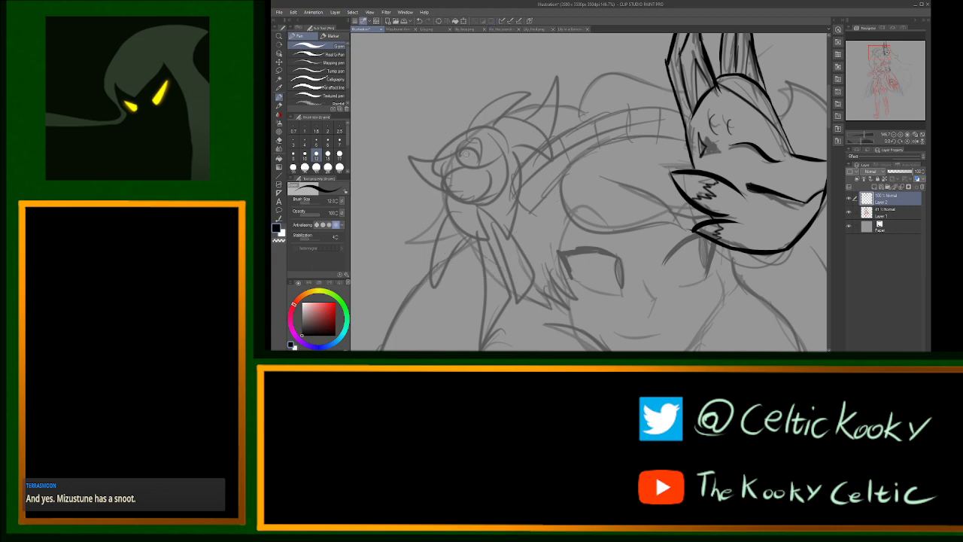
Step: Ink the small spiral at the centre of the hair flower with the G-pen
mouse_move(498, 199)
left_mouse_down()
mouse_move(447, 194)
mouse_move(464, 140)
mouse_move(483, 167)
mouse_move(475, 142)
mouse_move(459, 154)
mouse_move(481, 159)
mouse_move(480, 142)
mouse_move(482, 161)
left_mouse_up()
key("ctrl+z")
key("ctrl+z")
key("ctrl+z")
key("ctrl+z")
key("ctrl+z")
key("ctrl+z")
key("ctrl+z")
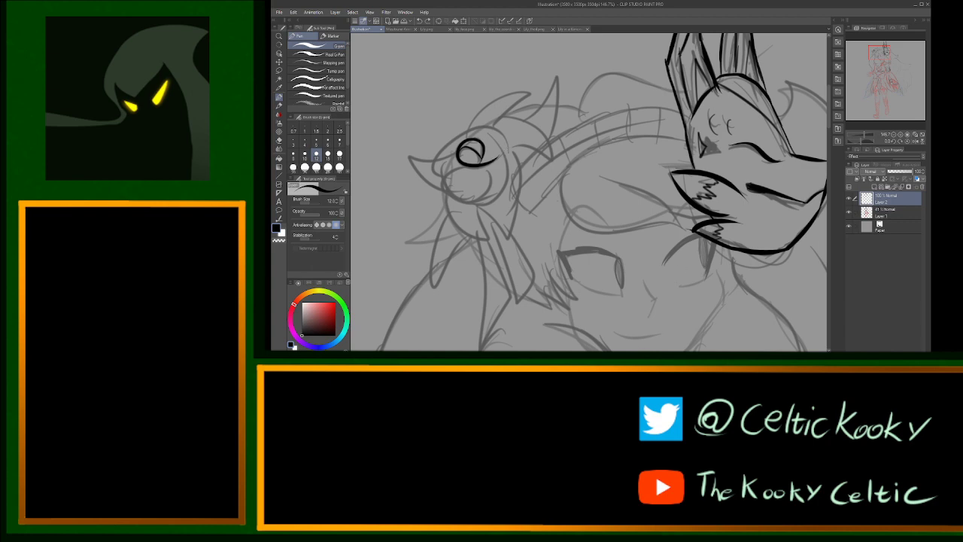
Step: Ink the hair flower's round outer outline and the curved folds below its central spiral
mouse_move(819, 181)
left_mouse_down()
mouse_move(755, 181)
mouse_move(762, 167)
left_mouse_up()
key("ctrl+z")
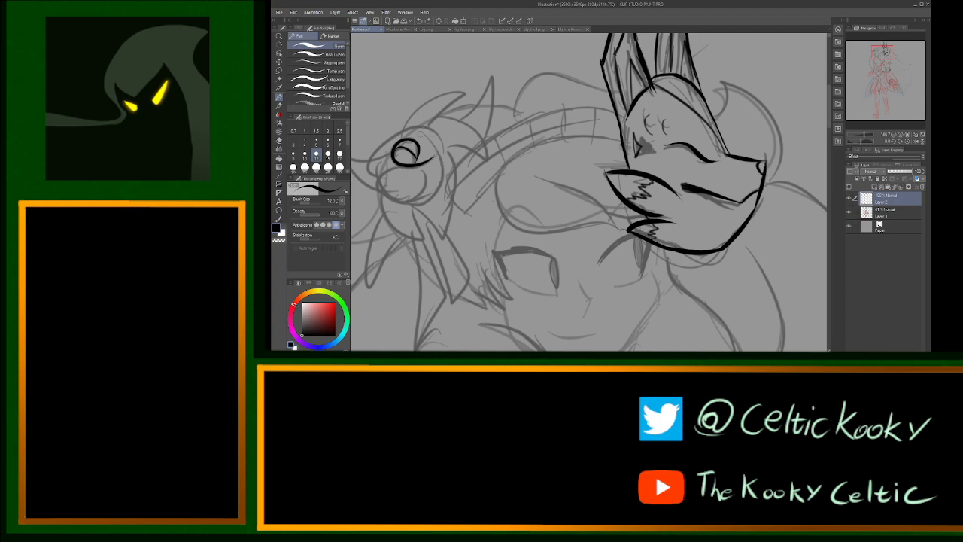
mouse_move(419, 127)
left_mouse_down()
mouse_move(444, 183)
mouse_move(389, 198)
mouse_move(377, 159)
mouse_move(442, 152)
left_mouse_up()
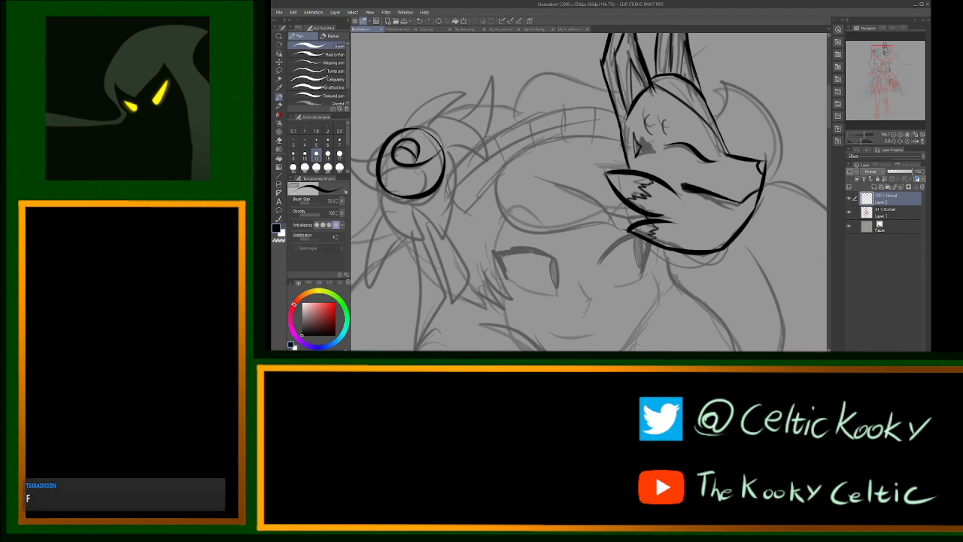
mouse_move(417, 169)
left_mouse_down()
mouse_move(393, 195)
mouse_move(395, 171)
mouse_move(400, 201)
mouse_move(404, 165)
mouse_move(382, 183)
left_mouse_up()
key("ctrl+z")
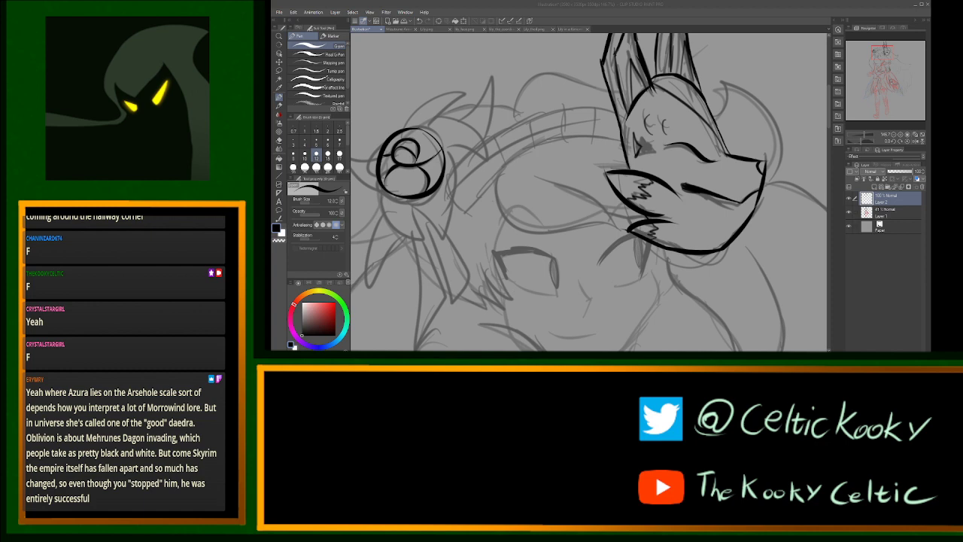
Step: Touch up the ink line where the fox mask's lower cheek tuft meets the face
left_click(523, 230)
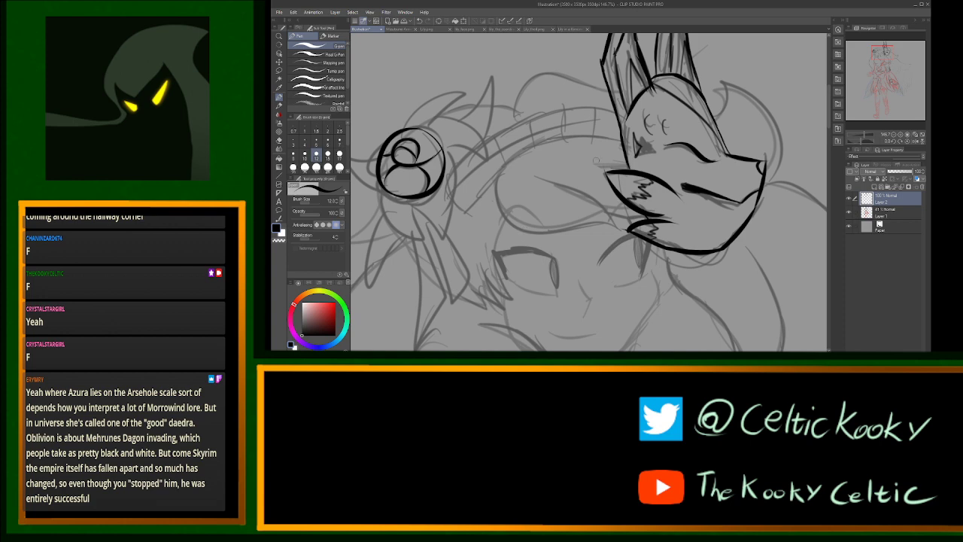
key("e")
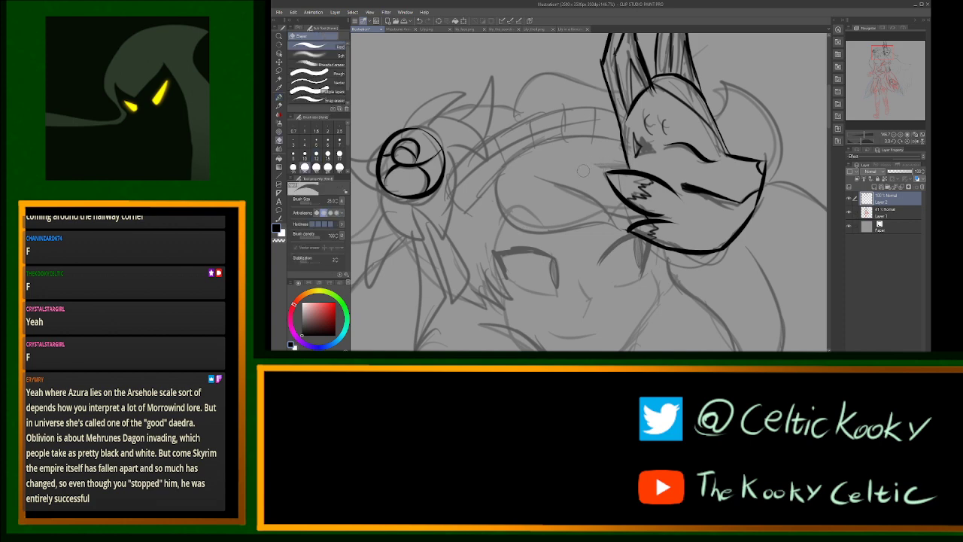
key("p")
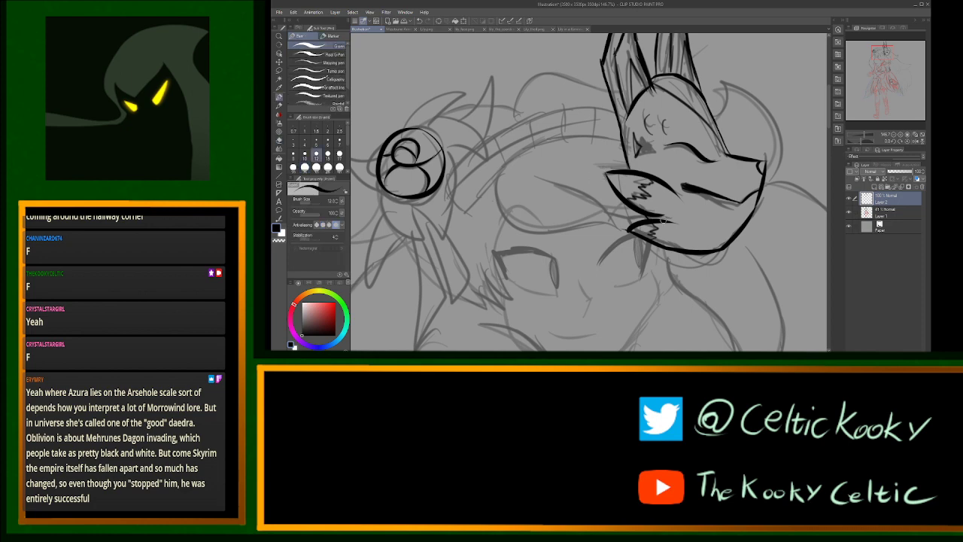
left_click_drag(666, 217, 660, 224)
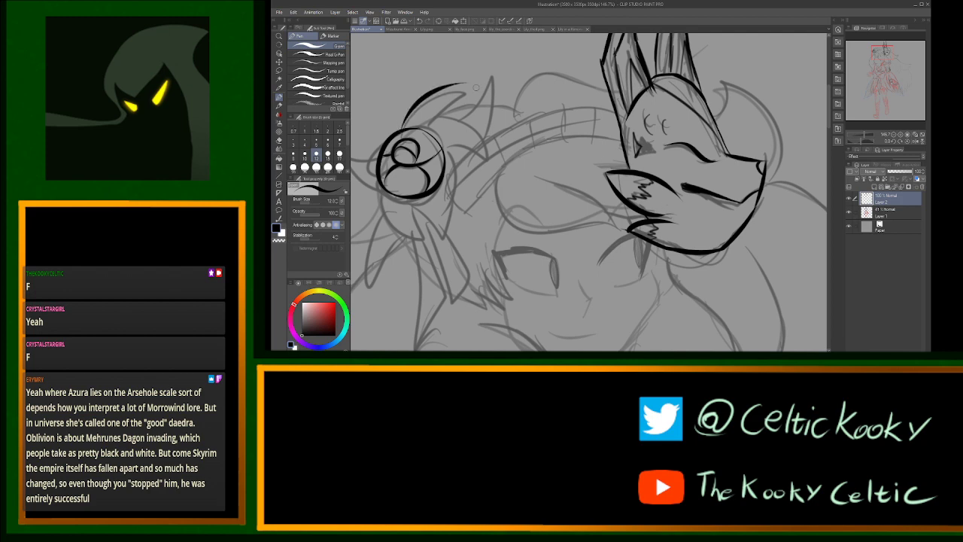
Step: Ink the pointed petals around the hair flower's round centre, redoing the lower petal's curve
mouse_move(403, 126)
left_mouse_down()
mouse_move(459, 99)
mouse_move(489, 146)
mouse_move(447, 154)
mouse_move(447, 236)
mouse_move(413, 205)
mouse_move(423, 237)
mouse_move(383, 179)
left_mouse_up()
key("ctrl+z")
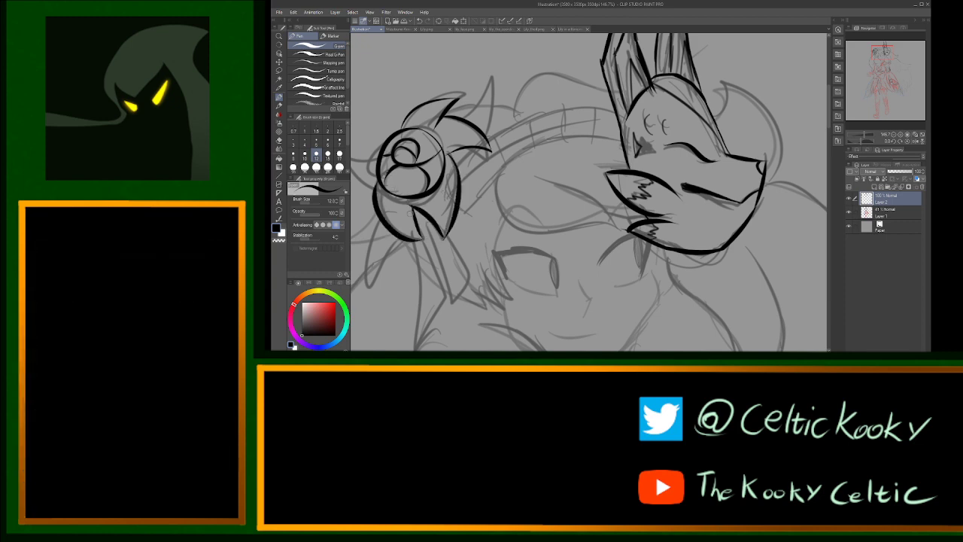
key("ctrl+z")
left_click_drag(423, 236, 380, 191)
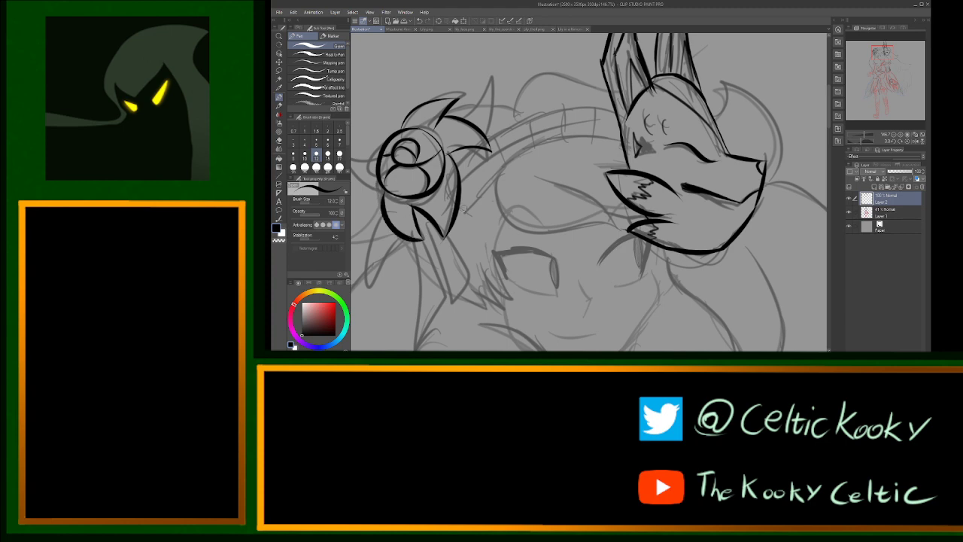
key("ctrl+space")
left_click_drag(464, 209, 436, 194)
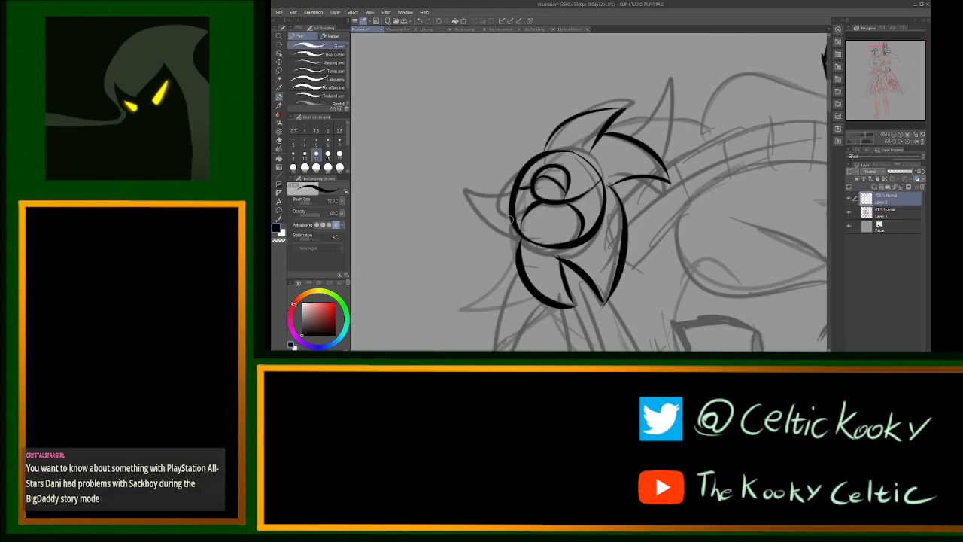
mouse_move(519, 240)
left_mouse_down()
mouse_move(477, 191)
mouse_move(510, 191)
left_mouse_up()
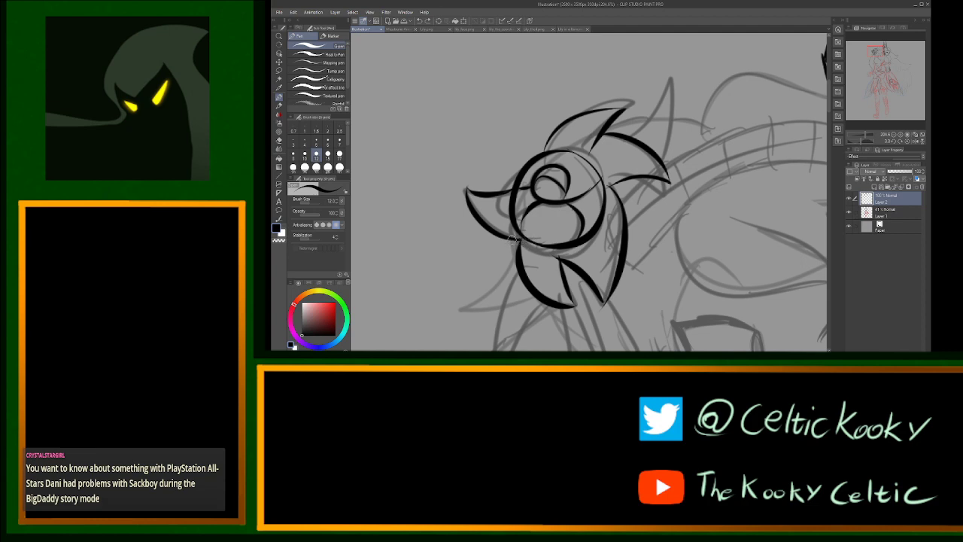
Step: Ink the pointed ribbon hanging below the hair flower on the side nearer the face, redoing its outer edge
key("ctrl+space")
mouse_move(532, 236)
left_mouse_down()
mouse_move(533, 261)
mouse_move(531, 245)
left_mouse_up()
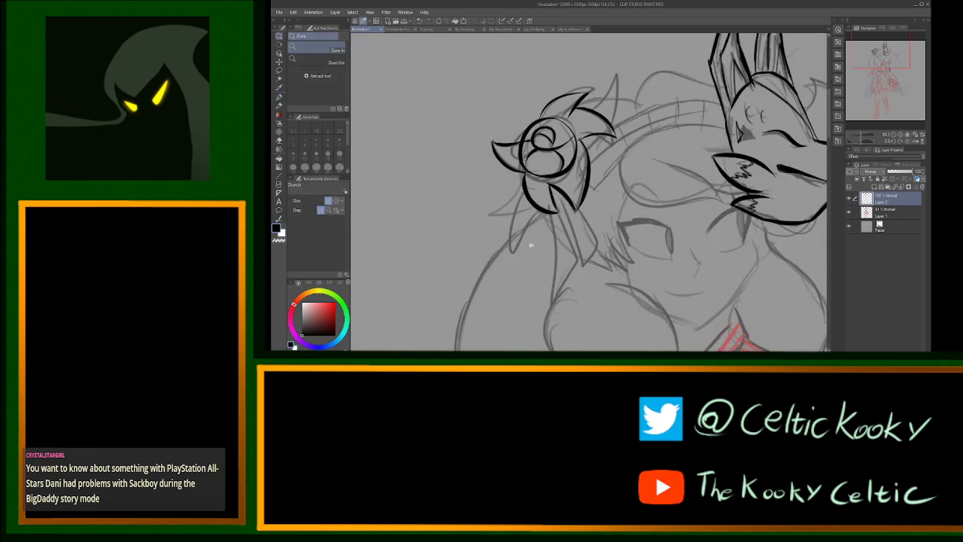
key("p")
mouse_move(557, 194)
left_mouse_down()
mouse_move(592, 260)
mouse_move(582, 264)
mouse_move(597, 247)
left_mouse_up()
key("ctrl+z")
key("ctrl+z")
left_click_drag(578, 206, 599, 246)
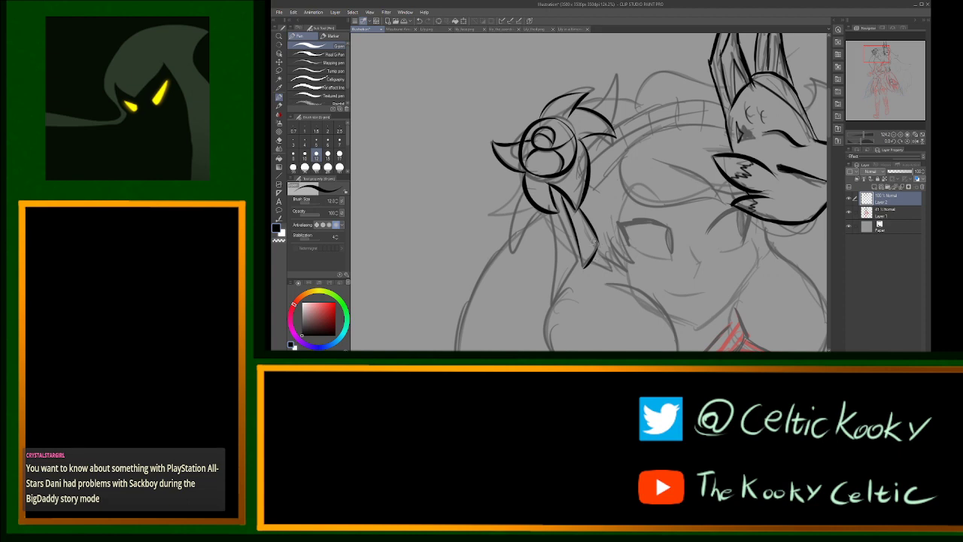
Step: Ink the second, longer pointed ribbon hanging beneath the hair flower, redoing its long edge and lower tip
mouse_move(557, 191)
left_mouse_down()
mouse_move(571, 260)
mouse_move(553, 298)
mouse_move(549, 218)
mouse_move(555, 290)
mouse_move(556, 246)
left_mouse_up()
key("ctrl+z")
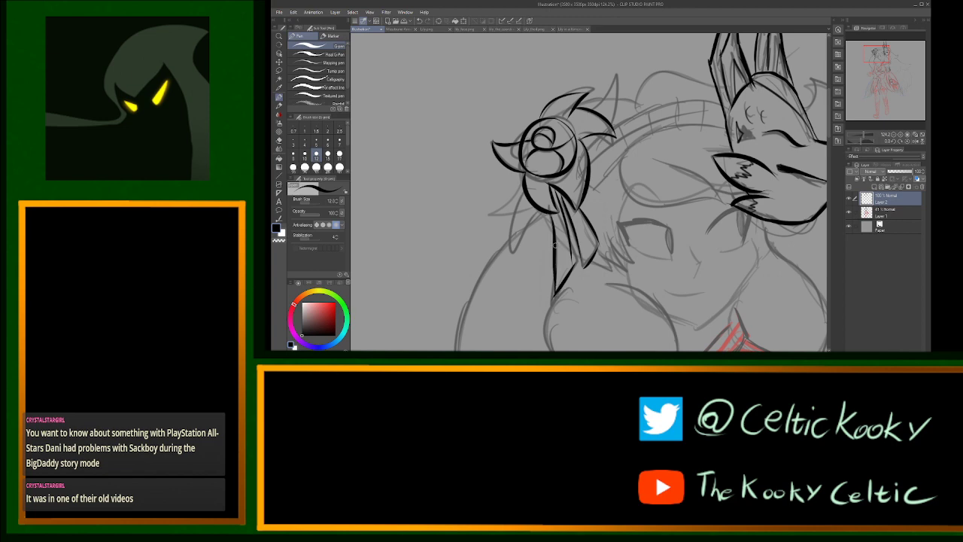
key("ctrl+z")
left_click_drag(555, 294, 555, 247)
key("e")
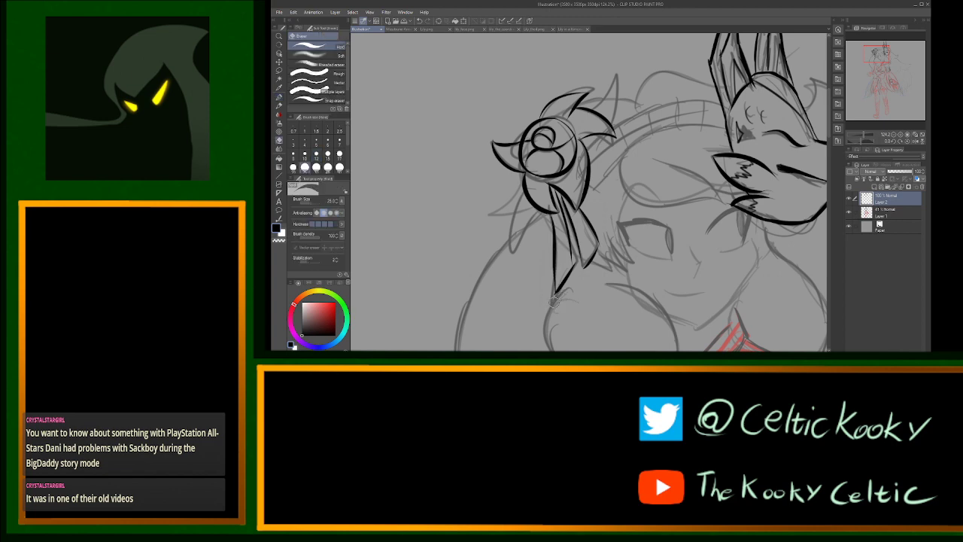
key("p")
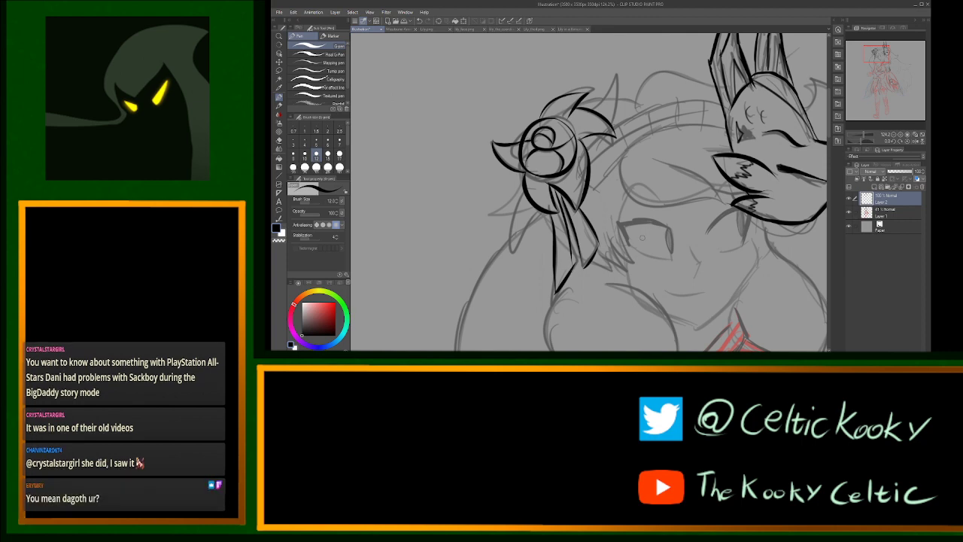
mouse_move(575, 264)
left_mouse_down()
mouse_move(570, 247)
mouse_move(596, 266)
mouse_move(567, 250)
mouse_move(566, 233)
left_mouse_up()
key("ctrl+z")
Step: Clean up the overshooting line ends at the corners and tips of both hanging ribbons with a smaller hard eraser
key("ctrl+space")
key("e")
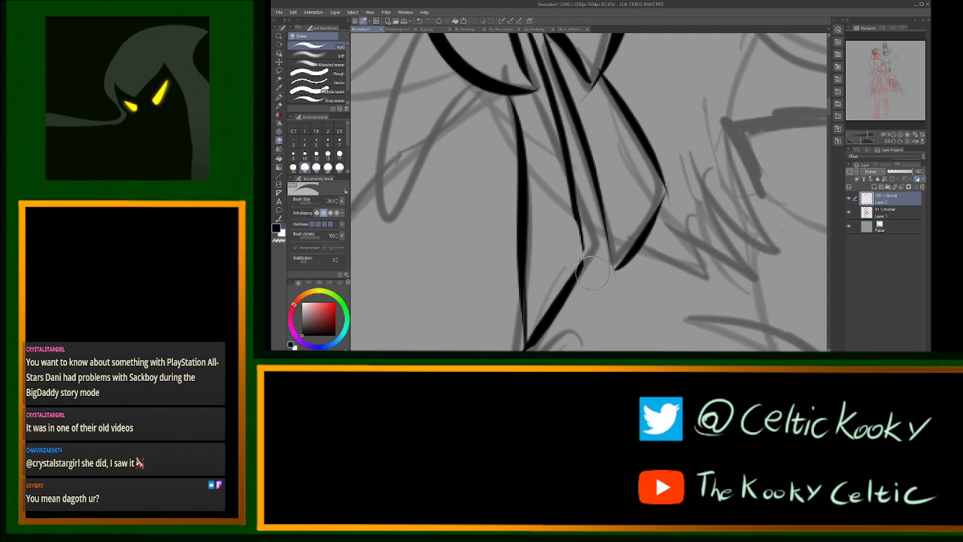
key("bracketleft")
key("bracketleft")
key("bracketleft")
key("bracketleft")
key("bracketleft")
key("bracketleft")
key("bracketleft")
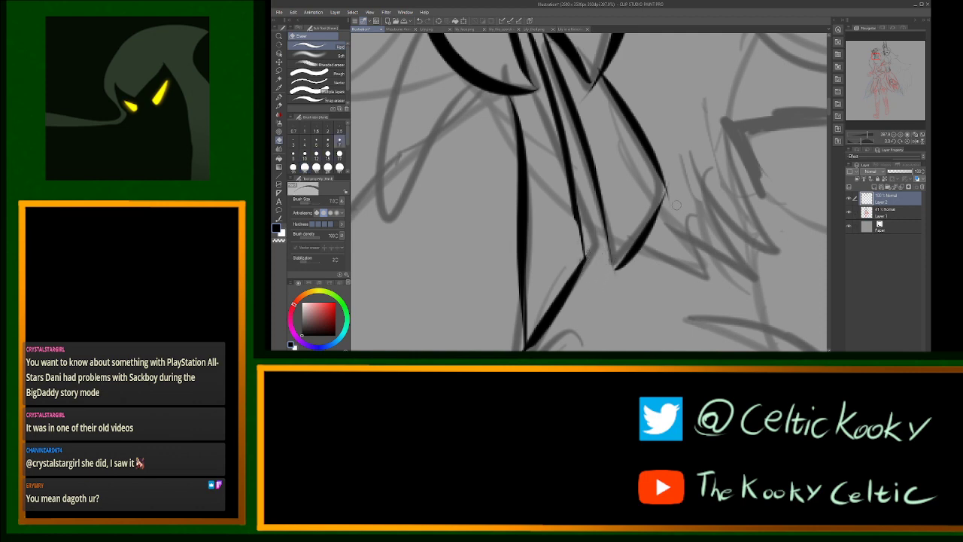
scroll(673, 193, "down", 6)
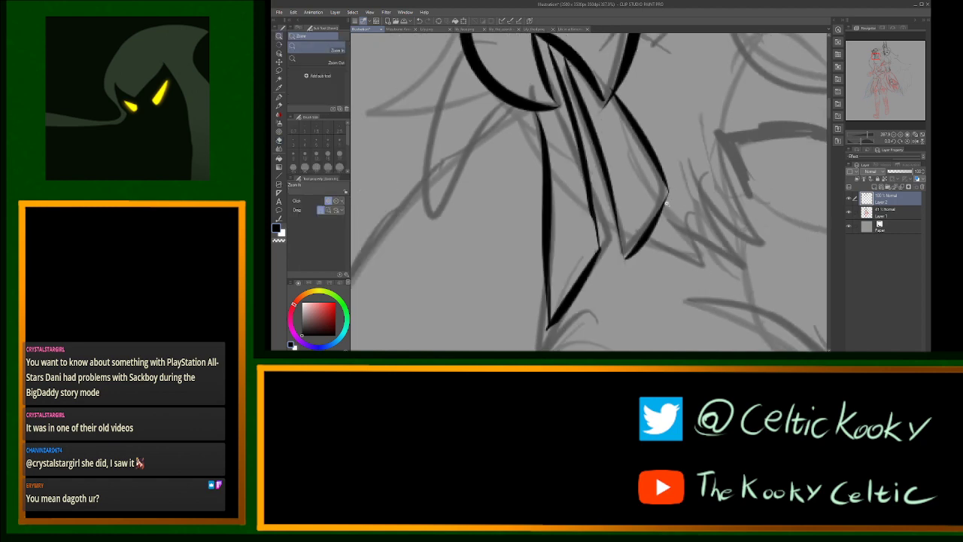
scroll(643, 161, "up", 4)
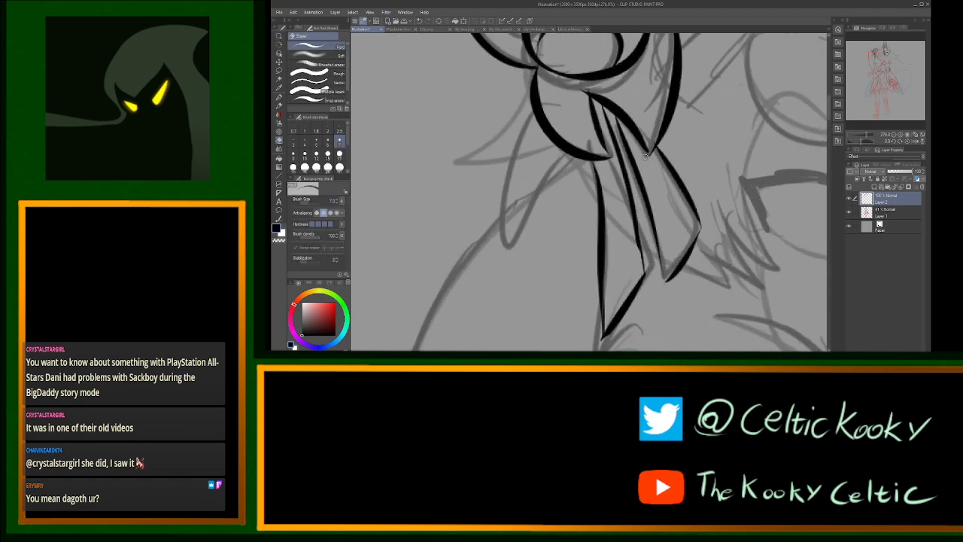
Step: Touch up the lower petal's tip and its join with the flower's round outline, alternating G-pen and eraser
key("p")
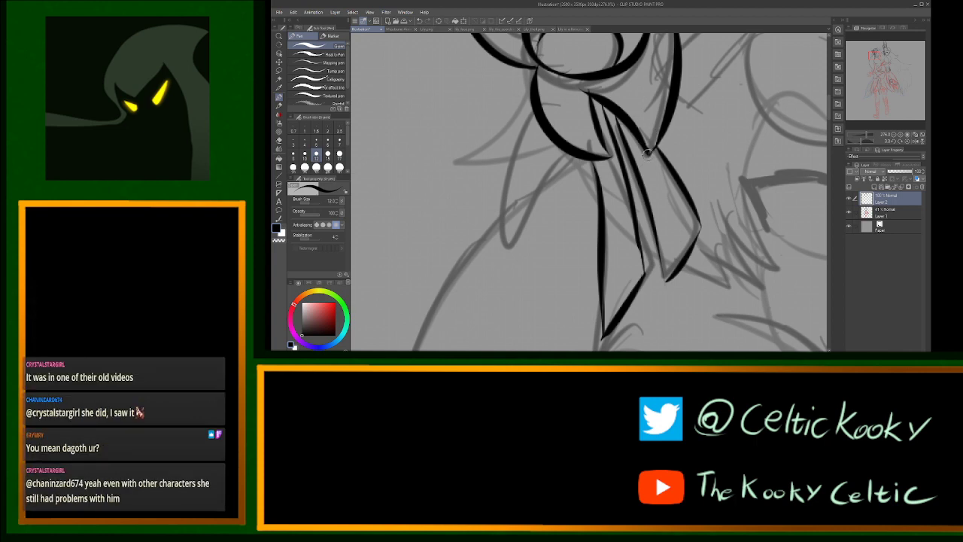
key("ctrl+space")
left_click_drag(668, 148, 606, 143)
left_click_drag(664, 119, 711, 128)
key("e")
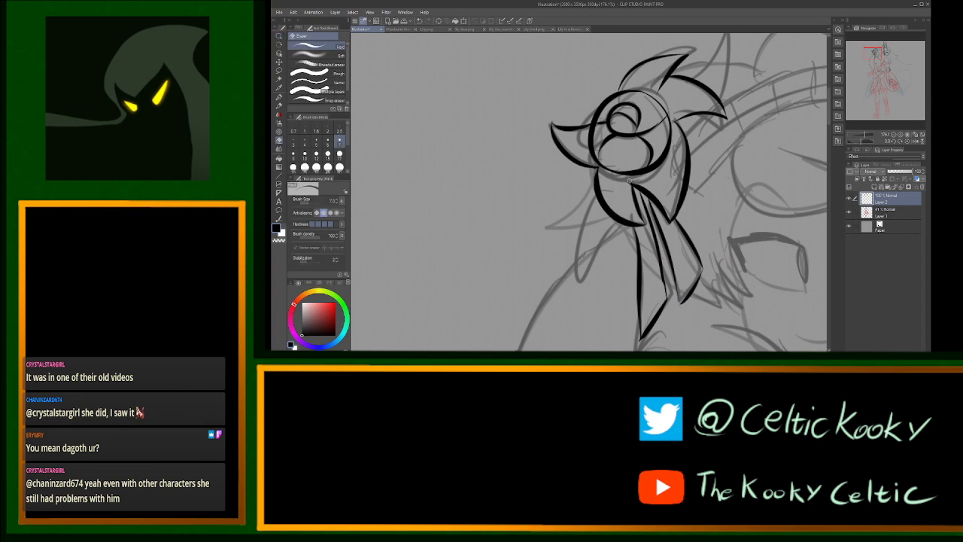
key("p")
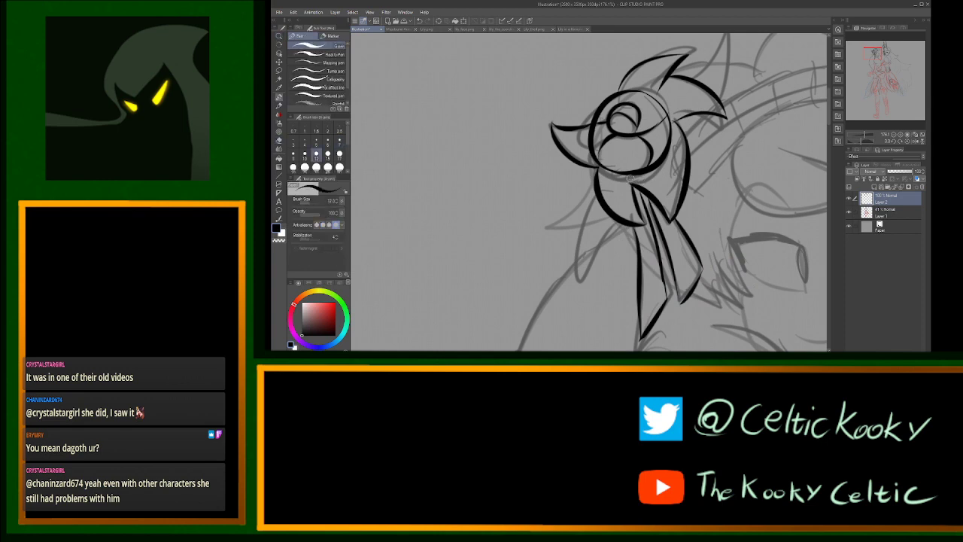
Step: Clean up the junction where the side petals meet the hair flower's round outline
key("ctrl+space")
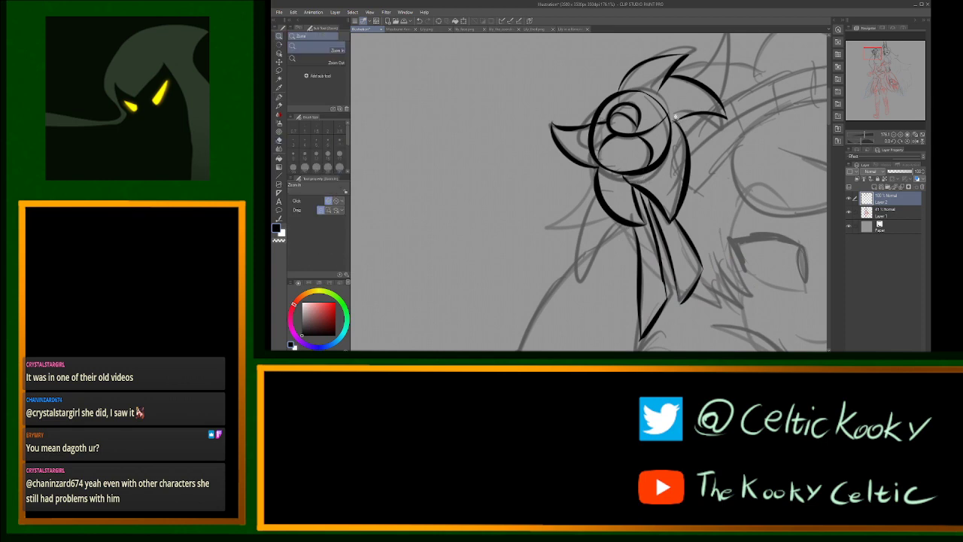
left_click_drag(677, 119, 714, 121)
key("e")
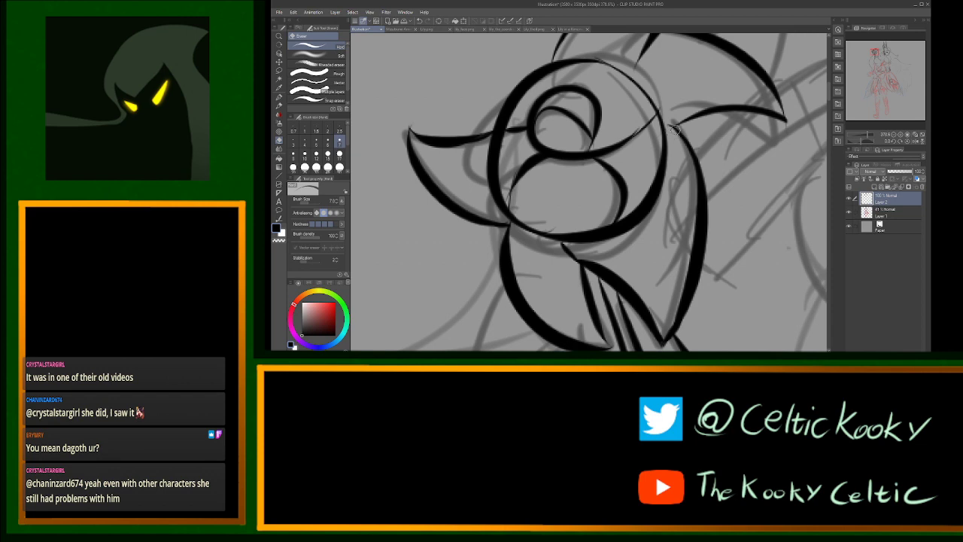
key("p")
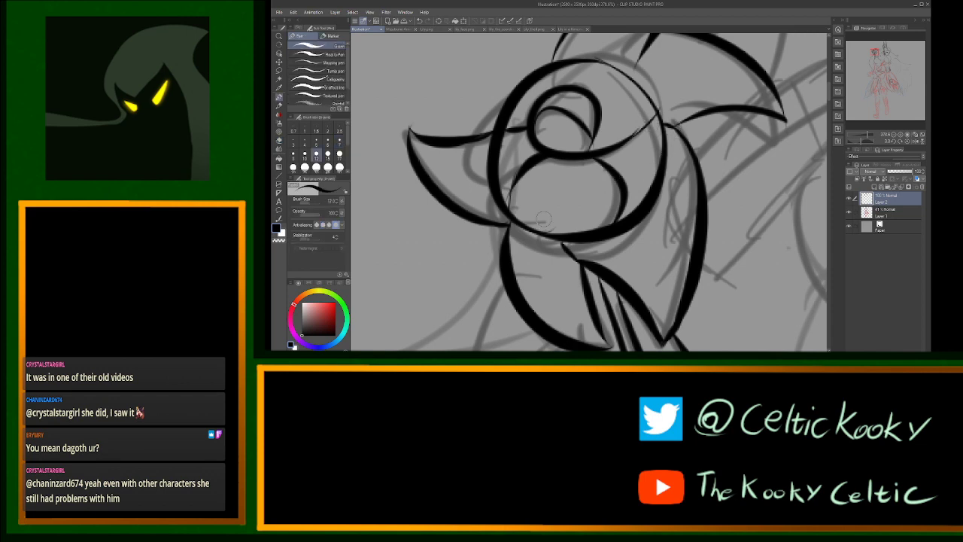
key("e")
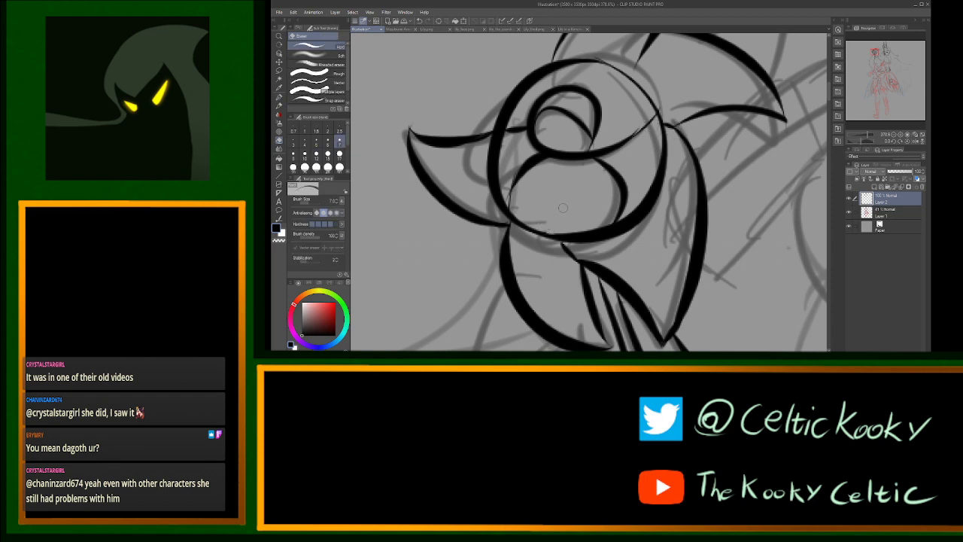
key("p")
key("e")
Step: Thicken the thin upper part of the hair flower's round outline on the side facing the fox mask
key("ctrl+space")
mouse_move(784, 129)
left_mouse_down()
mouse_move(766, 108)
mouse_move(764, 124)
left_mouse_up()
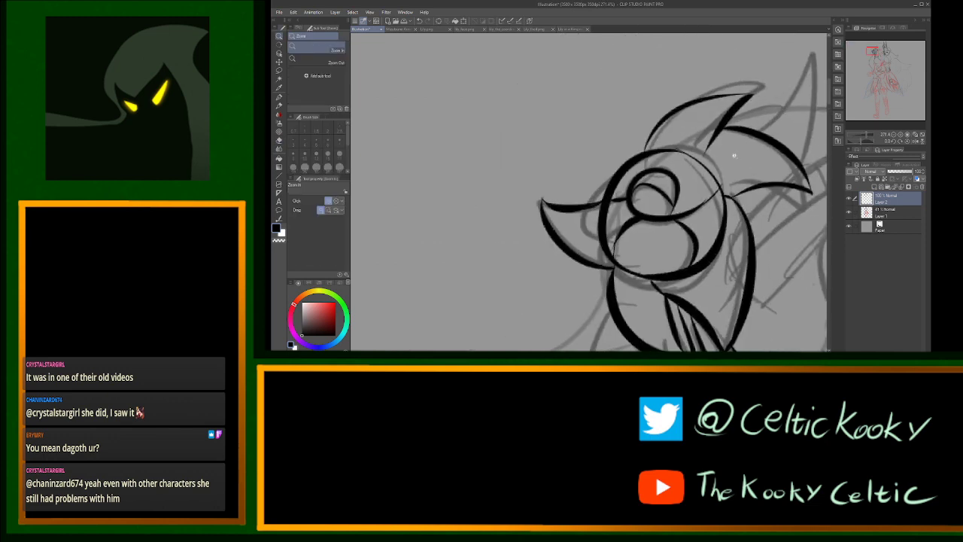
left_click_drag(699, 137, 715, 155)
key("p")
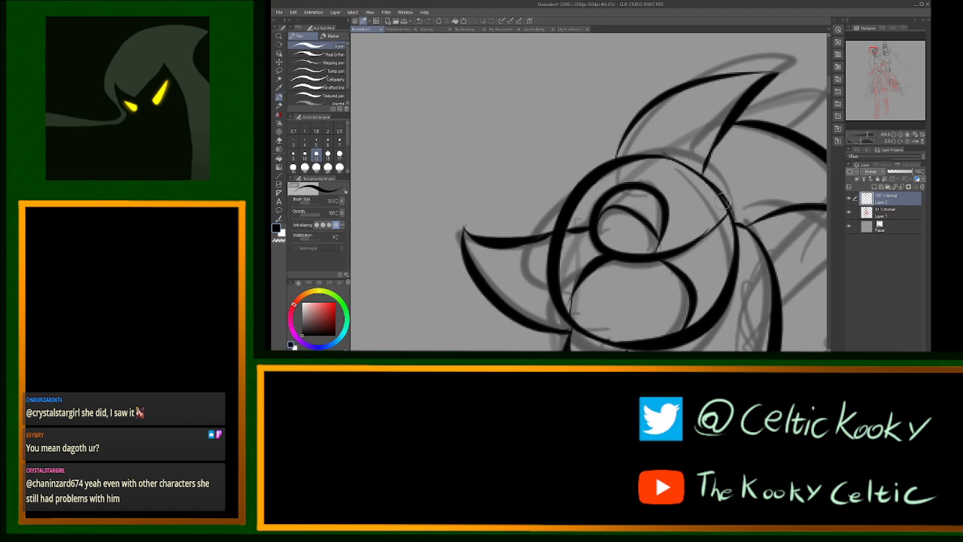
left_click_drag(727, 201, 734, 257)
Step: Ink the long pointed leaf hanging from the hair flower's outer lower side, redoing its outer edge
key("ctrl+space")
left_click_drag(737, 204, 708, 207)
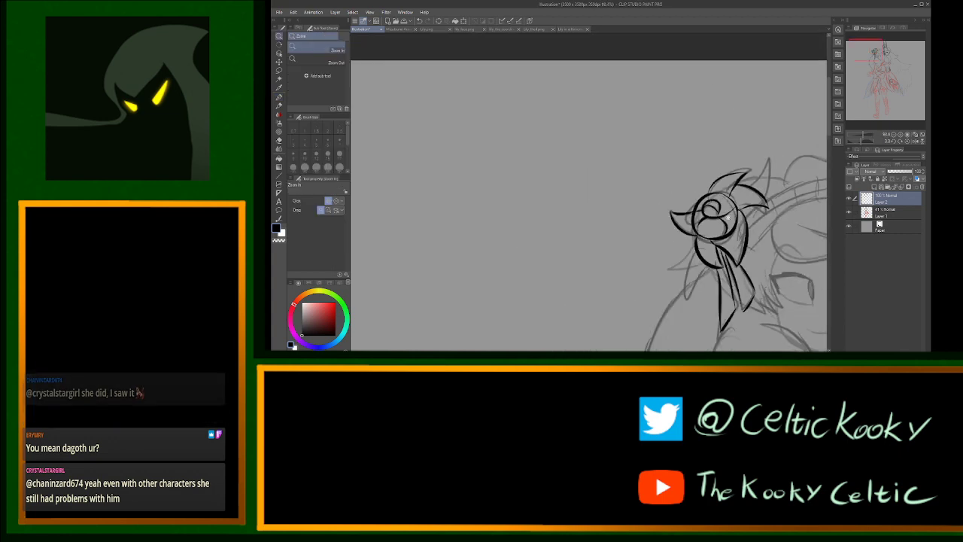
left_click_drag(706, 283, 722, 279)
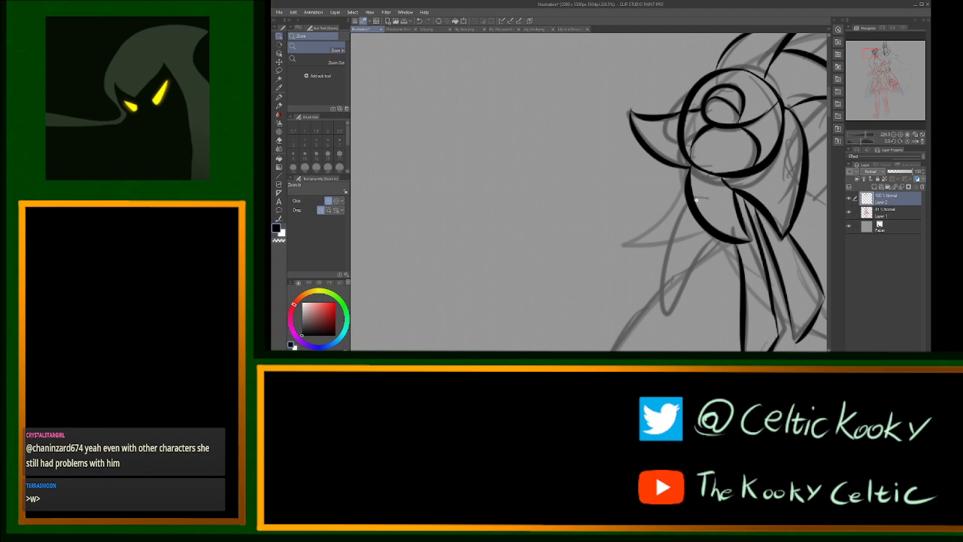
left_click_drag(702, 219, 753, 239)
key("p")
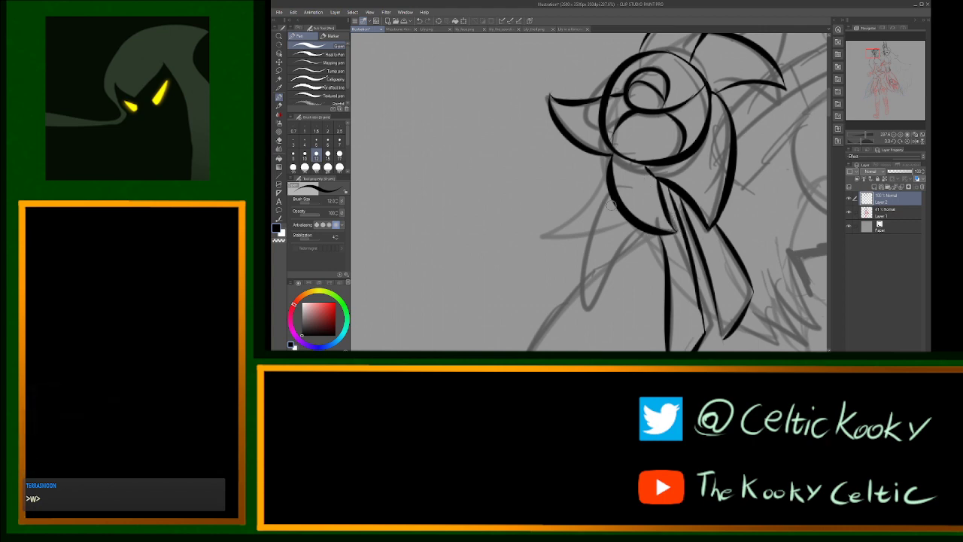
left_click_drag(607, 192, 594, 300)
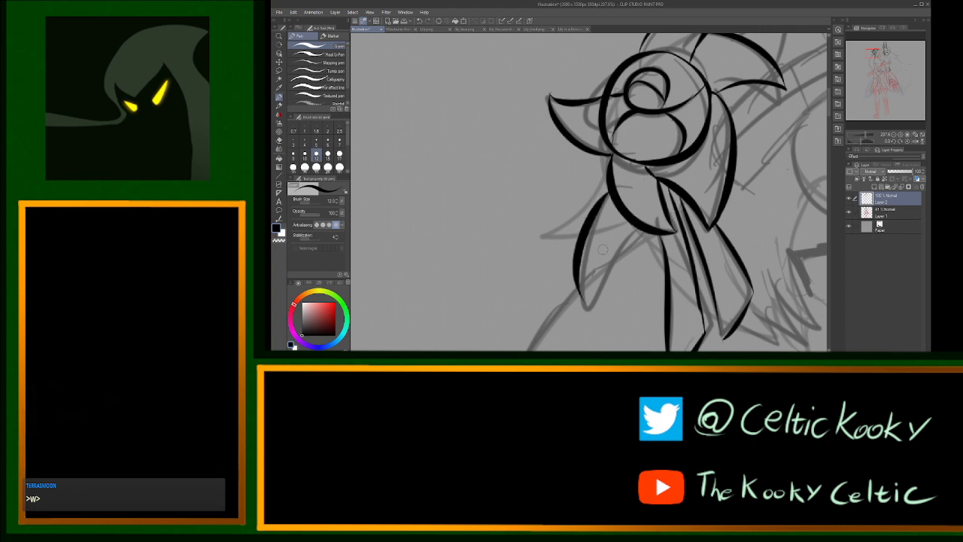
key("ctrl+z")
mouse_move(611, 192)
left_mouse_down()
mouse_move(578, 285)
mouse_move(620, 333)
mouse_move(594, 311)
mouse_move(644, 227)
left_mouse_up()
Step: Ink the small curved leaf on the hair flower's outer side above the long leaf, redoing it until its shape follows the sketch
mouse_move(610, 160)
left_mouse_down()
mouse_move(546, 212)
mouse_move(594, 222)
left_mouse_up()
key("ctrl+z")
left_click_drag(607, 170, 545, 214)
left_click_drag(545, 213, 610, 227)
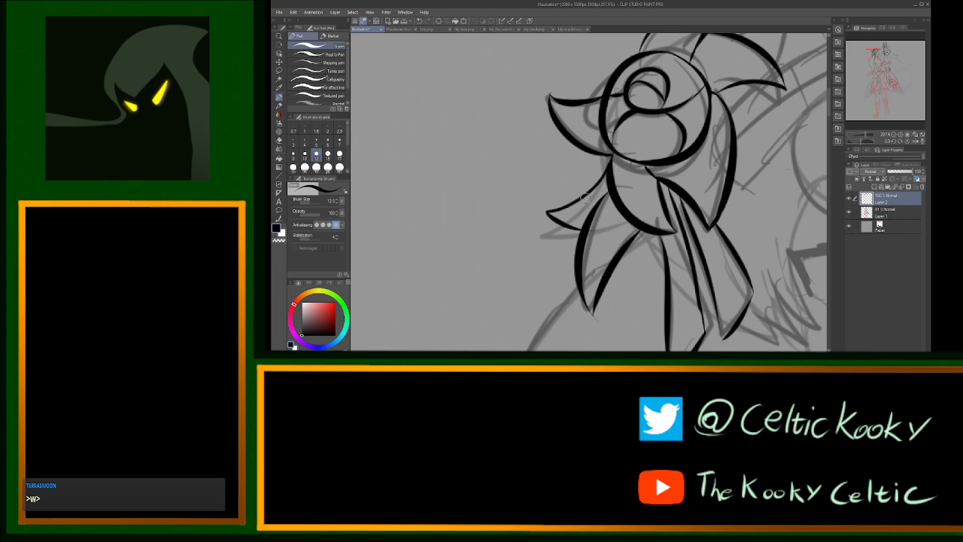
key("ctrl+z")
mouse_move(609, 166)
left_mouse_down()
mouse_move(583, 218)
mouse_move(606, 177)
mouse_move(590, 224)
mouse_move(607, 173)
mouse_move(545, 226)
mouse_move(583, 230)
mouse_move(605, 155)
mouse_move(540, 222)
mouse_move(583, 226)
left_mouse_up()
key("ctrl+z")
key("ctrl+z")
key("ctrl+z")
key("ctrl+z")
key("ctrl+z")
key("ctrl+z")
key("ctrl+z")
key("e")
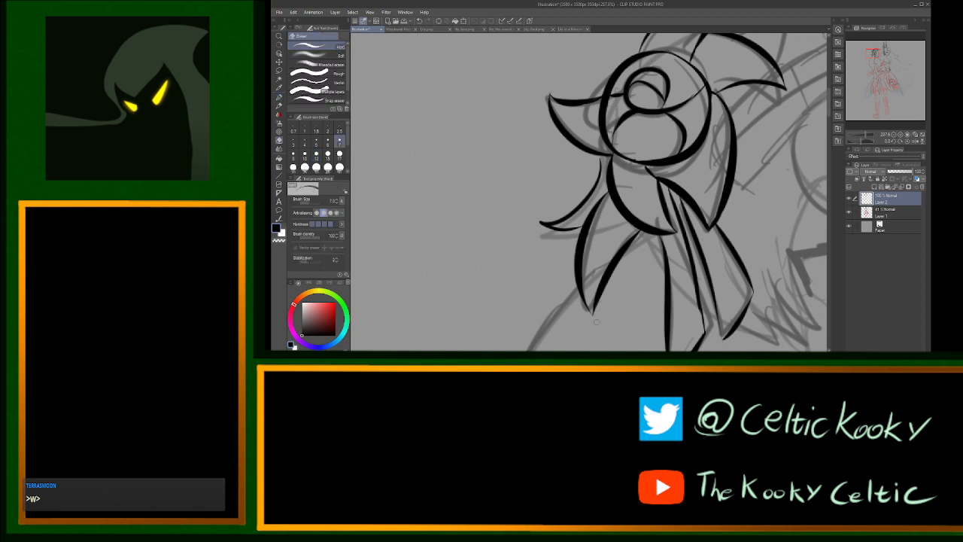
Step: Ink the outer and lower edge of the swooping fringe between the flower and fox mask with the pen reduced to size 8
key("ctrl+space")
left_click_drag(619, 305, 599, 308)
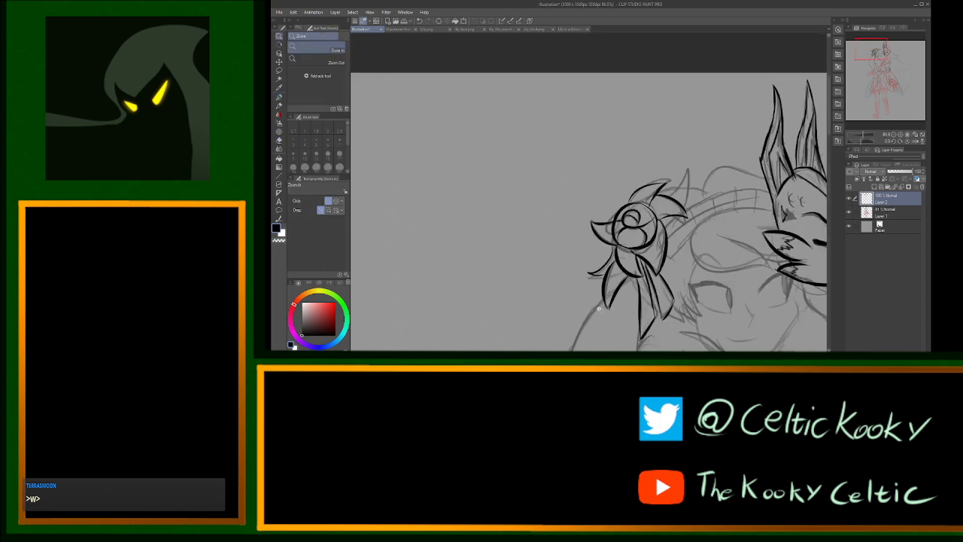
left_click(695, 265)
key("p")
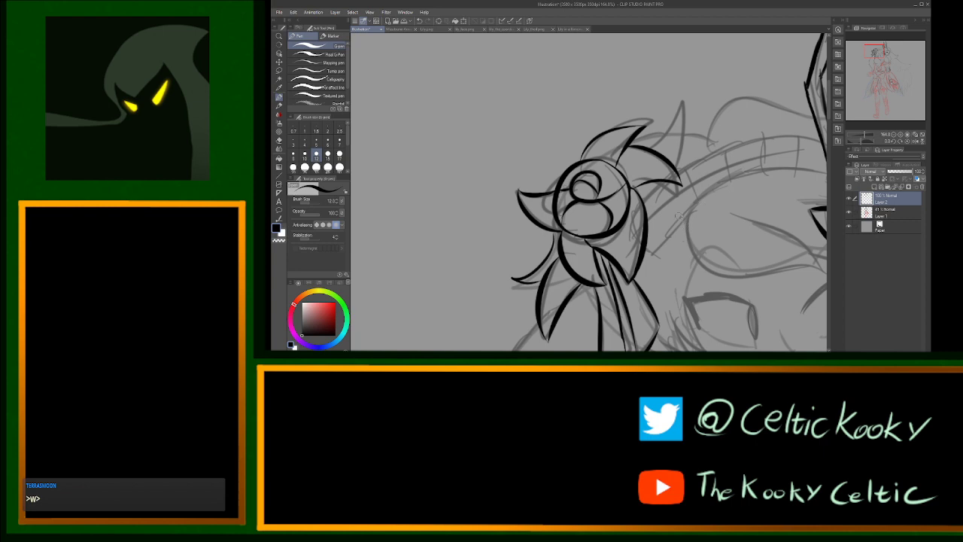
scroll(532, 242, "right", 5)
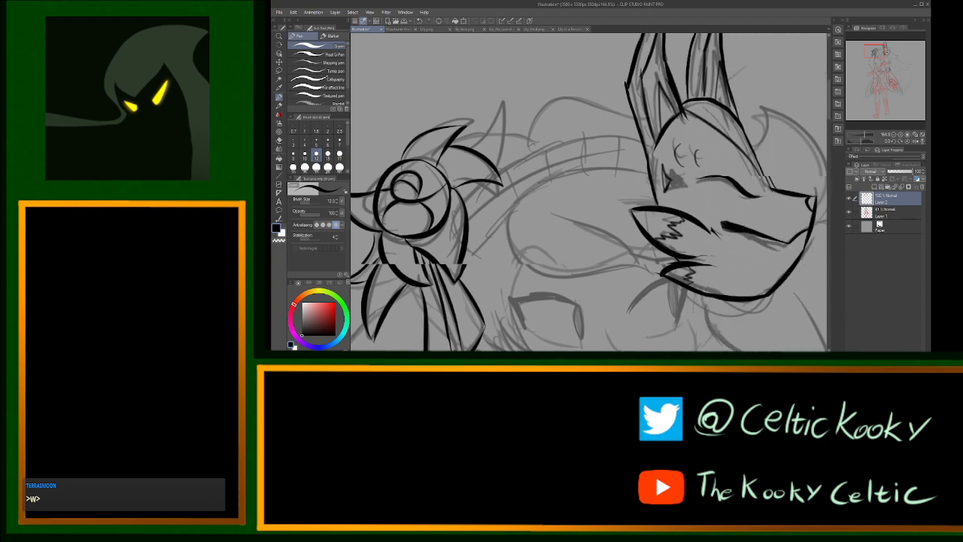
left_click_drag(452, 251, 585, 174)
key("ctrl+z")
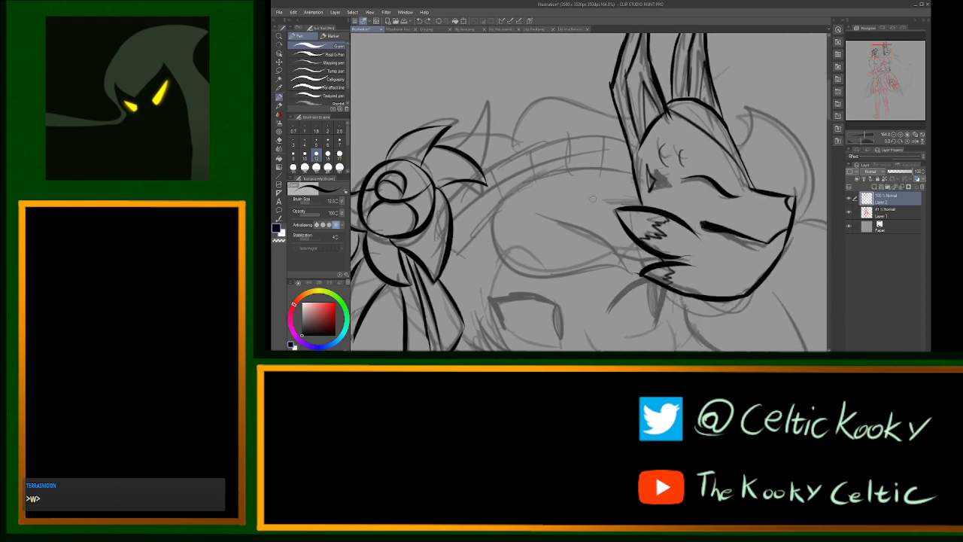
left_click_drag(493, 213, 583, 272)
key("ctrl+z")
key("bracketleft")
key("bracketleft")
mouse_move(493, 210)
left_mouse_down()
mouse_move(522, 265)
mouse_move(625, 263)
mouse_move(536, 271)
mouse_move(626, 309)
mouse_move(491, 234)
mouse_move(631, 288)
mouse_move(585, 238)
left_mouse_up()
key("ctrl+z")
key("ctrl+z")
key("ctrl+z")
Step: Ink the fringe's inner curve down to the mask's cheek tuft and its upper edge along the headband
mouse_move(634, 288)
left_mouse_down()
mouse_move(623, 263)
mouse_move(554, 223)
left_mouse_up()
mouse_move(623, 261)
left_mouse_down()
mouse_move(653, 264)
mouse_move(644, 266)
left_mouse_up()
key("ctrl+z")
left_click_drag(628, 268, 644, 269)
key("ctrl+z")
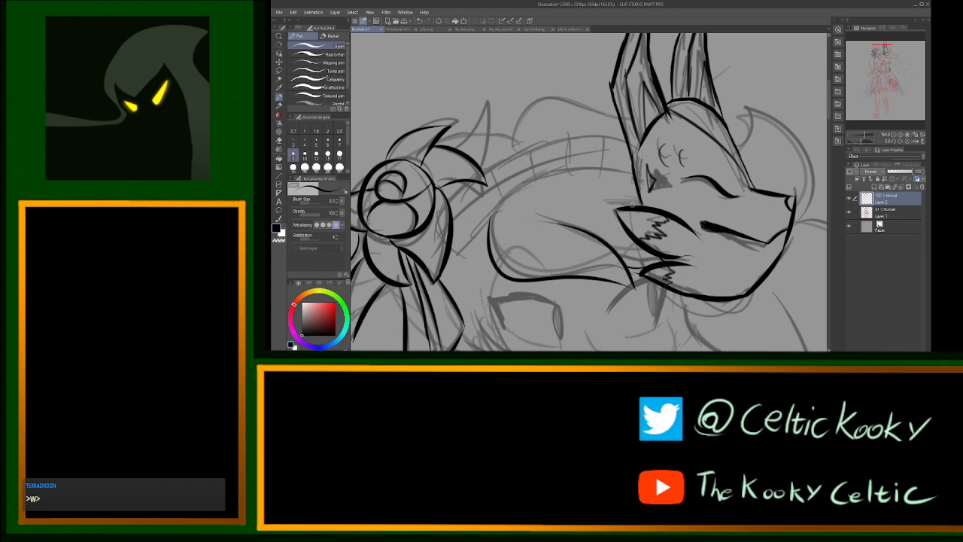
left_click_drag(630, 203, 605, 192)
key("ctrl+z")
mouse_move(490, 217)
left_mouse_down()
mouse_move(538, 182)
mouse_move(632, 172)
left_mouse_up()
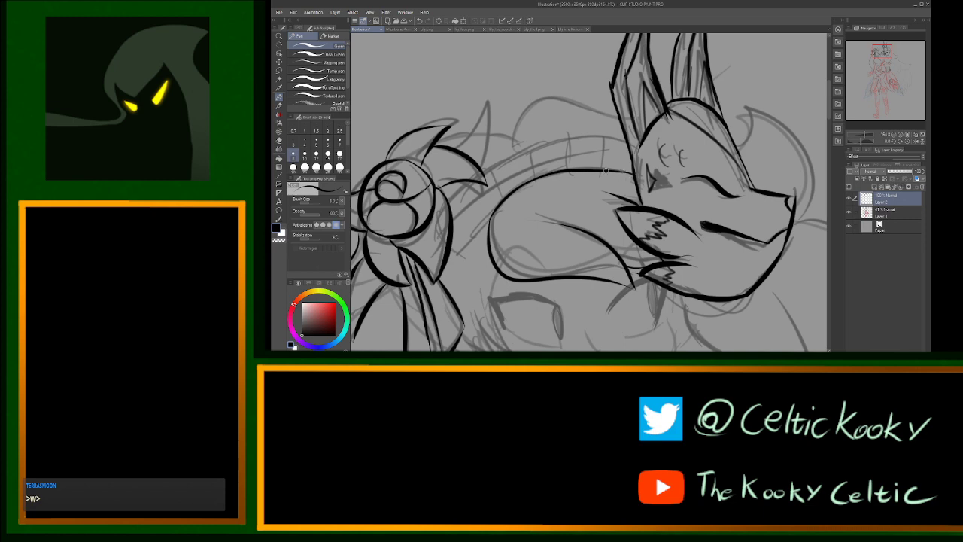
Step: Ink the braided headband's two curved edges from the hair flower to the fox mask and add its short cross lines
mouse_move(453, 254)
left_mouse_down()
mouse_move(490, 219)
mouse_move(473, 184)
mouse_move(598, 138)
left_mouse_up()
key("ctrl+z")
mouse_move(486, 171)
left_mouse_down()
mouse_move(644, 156)
mouse_move(551, 142)
mouse_move(674, 160)
mouse_move(642, 162)
mouse_move(609, 141)
mouse_move(465, 184)
mouse_move(524, 152)
mouse_move(501, 171)
mouse_move(484, 209)
mouse_move(460, 214)
mouse_move(602, 170)
left_mouse_up()
key("ctrl+z")
key("ctrl+z")
key("ctrl+z")
key("ctrl+z")
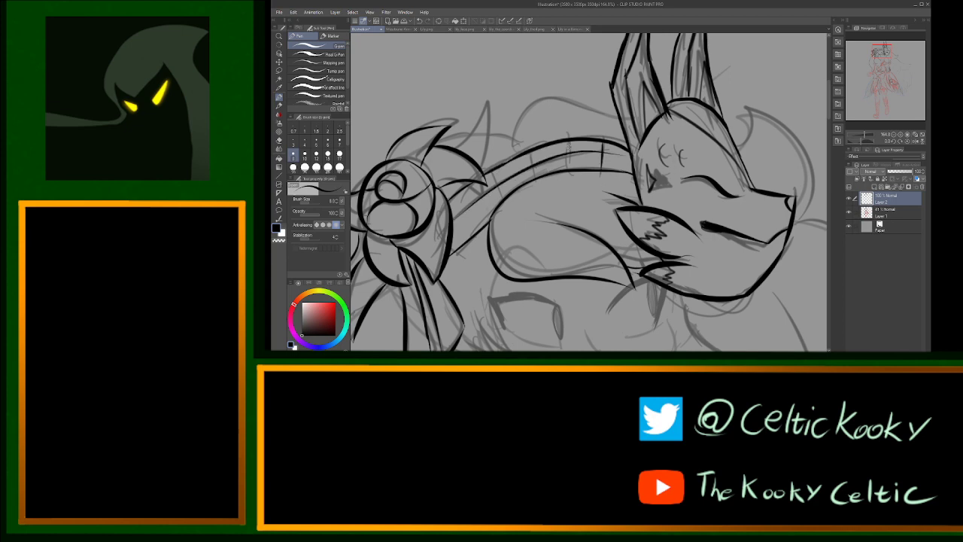
mouse_move(567, 141)
left_mouse_down()
mouse_move(568, 170)
mouse_move(500, 199)
left_mouse_up()
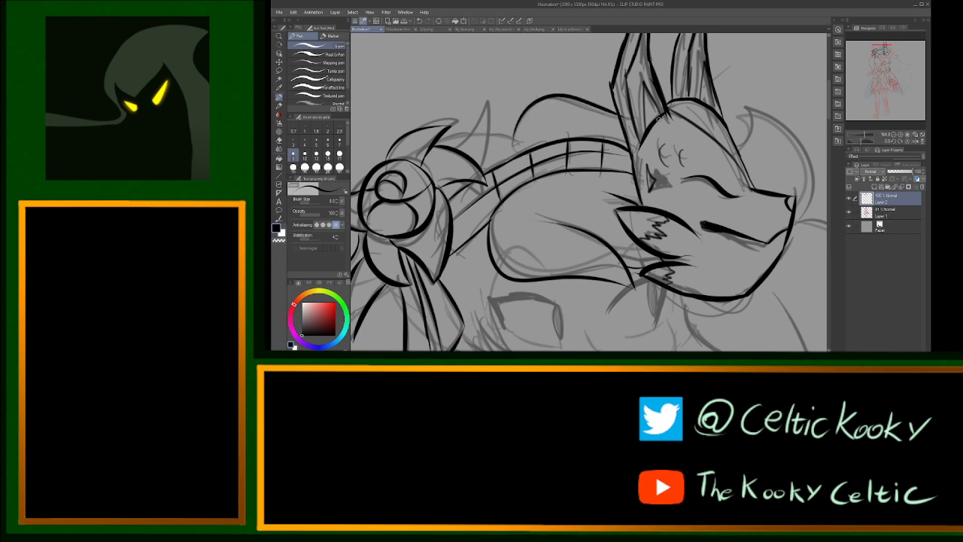
Step: Ink the wavy hair outline above the headband, from the fox mask's ear down to the hair flower
mouse_move(516, 143)
left_mouse_down()
mouse_move(537, 100)
mouse_move(613, 111)
left_mouse_up()
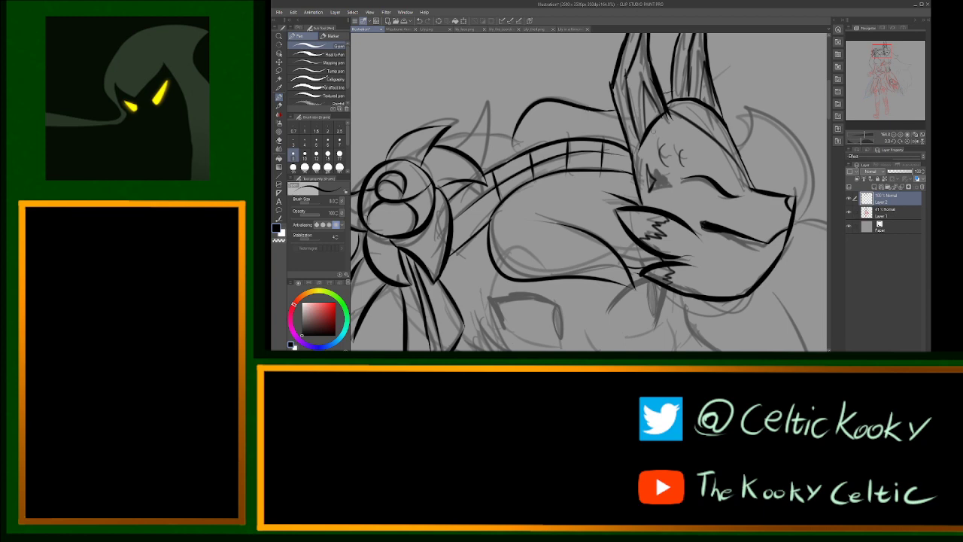
mouse_move(513, 137)
left_mouse_down()
mouse_move(431, 156)
mouse_move(461, 132)
mouse_move(432, 147)
left_mouse_up()
key("ctrl+space")
left_click_drag(775, 199, 700, 201)
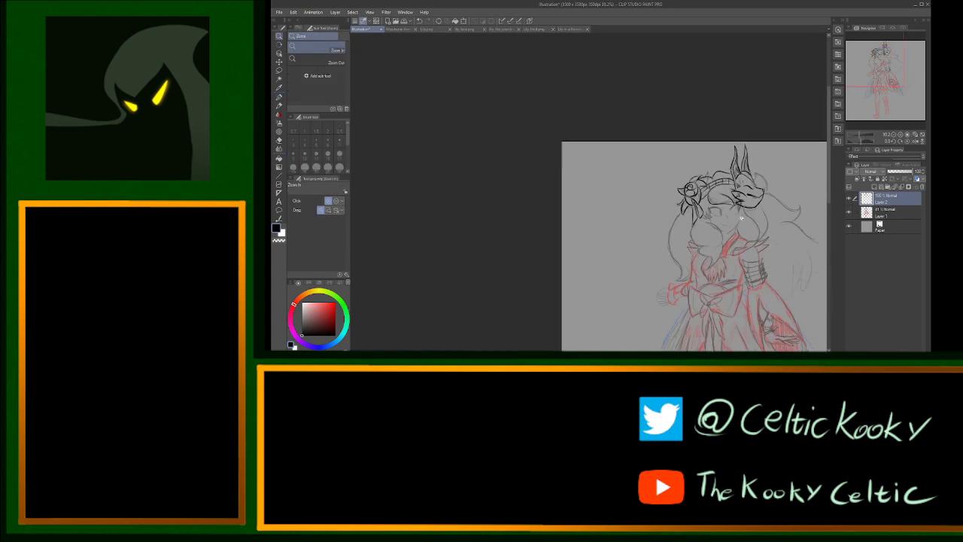
left_click(754, 207)
left_click(753, 208)
left_click(752, 206)
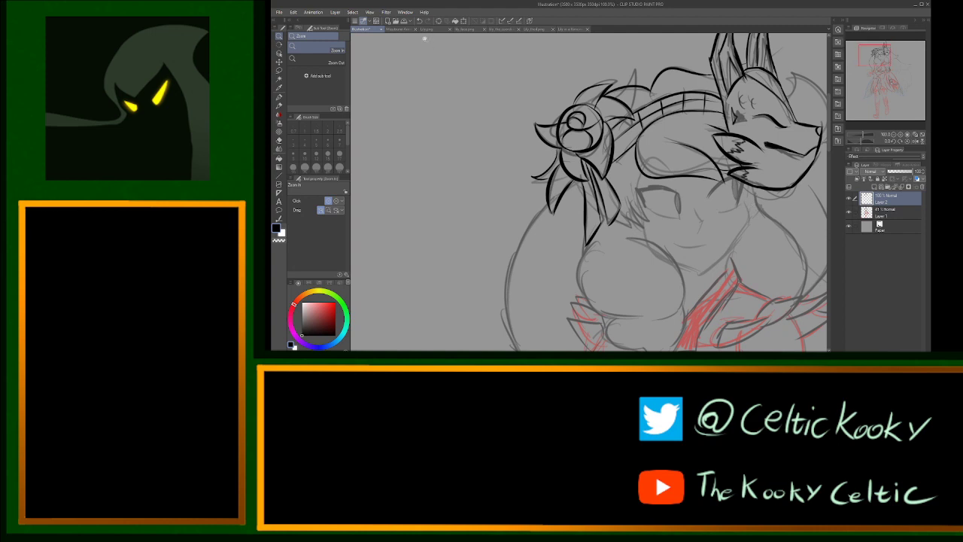
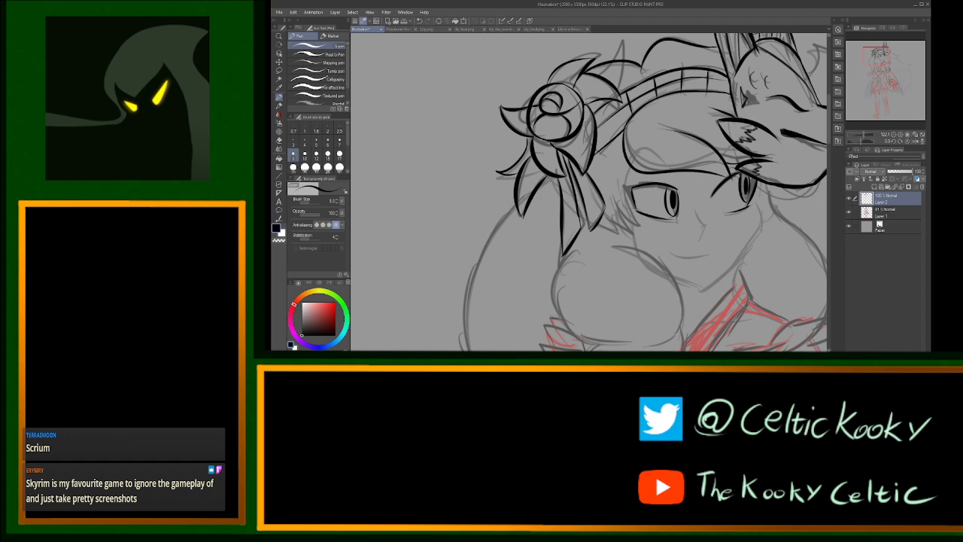
Step: Ink the jagged side strands of hair hanging between the flower ornament's ribbon and the face
key("e")
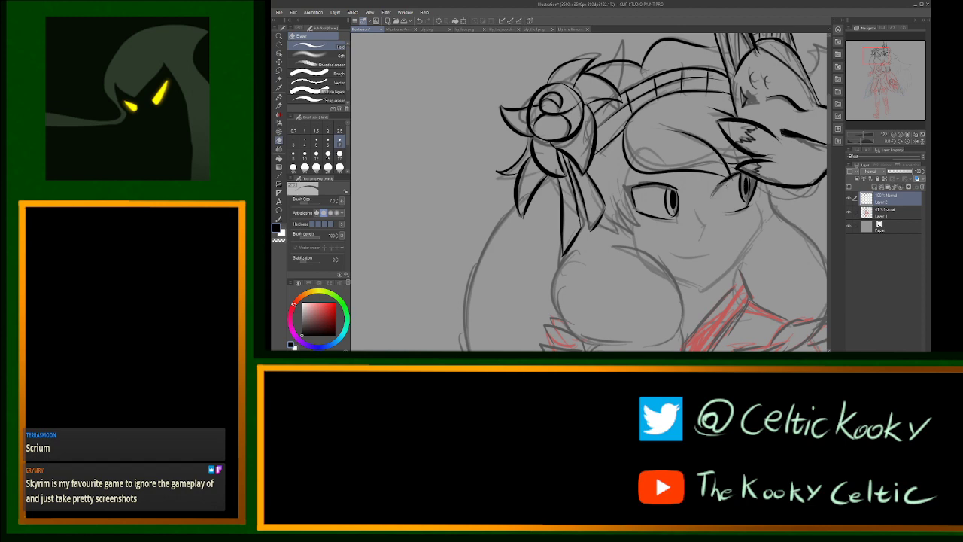
key("p")
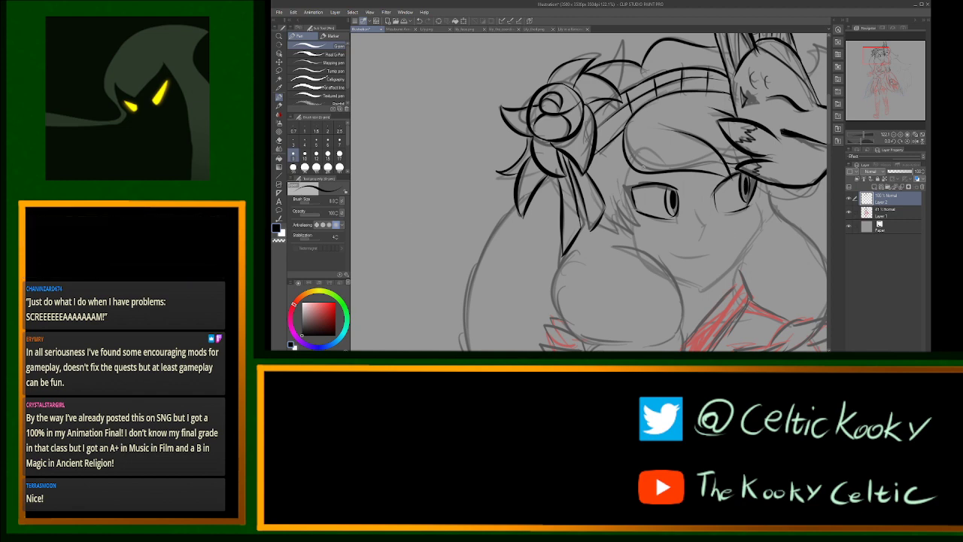
left_click_drag(633, 171, 642, 243)
left_click_drag(636, 241, 619, 208)
key("ctrl+z")
key("ctrl+z")
mouse_move(626, 167)
left_mouse_down()
mouse_move(633, 242)
mouse_move(619, 205)
left_mouse_up()
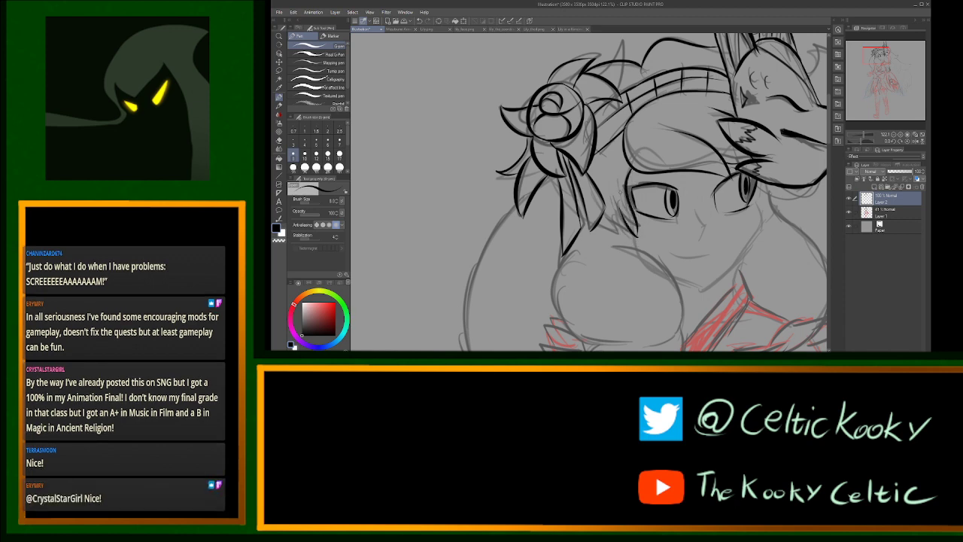
mouse_move(635, 240)
left_mouse_down()
mouse_move(609, 209)
mouse_move(620, 229)
mouse_move(602, 219)
left_mouse_up()
Step: Ink the outer edge of the large rounded hair lock below the flower, redrawing the curve until it follows the sketch
mouse_move(571, 256)
left_mouse_down()
mouse_move(564, 335)
mouse_move(582, 345)
mouse_move(603, 334)
left_mouse_up()
key("ctrl+z")
key("ctrl+z")
left_click_drag(575, 254, 601, 325)
key("ctrl+z")
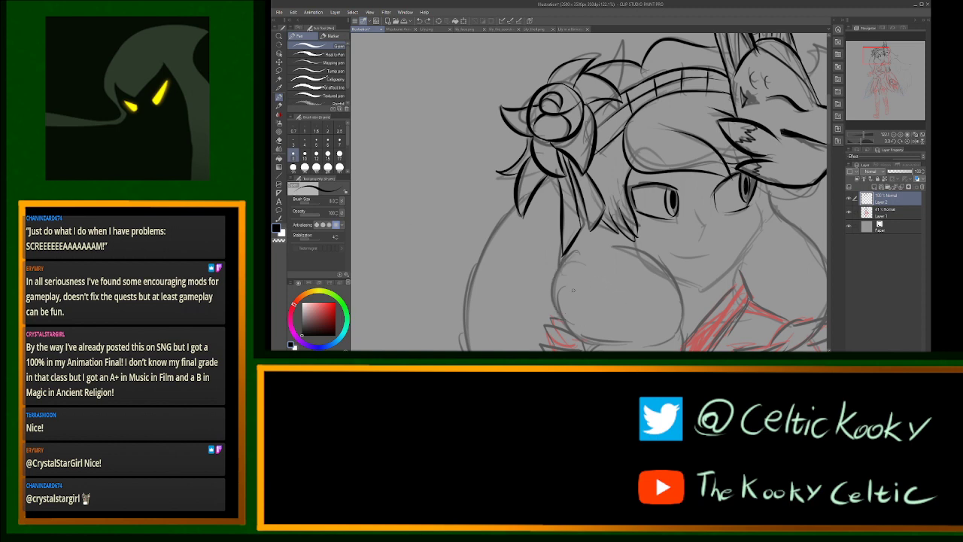
left_click_drag(572, 255, 591, 346)
key("ctrl+z")
left_click_drag(573, 251, 593, 336)
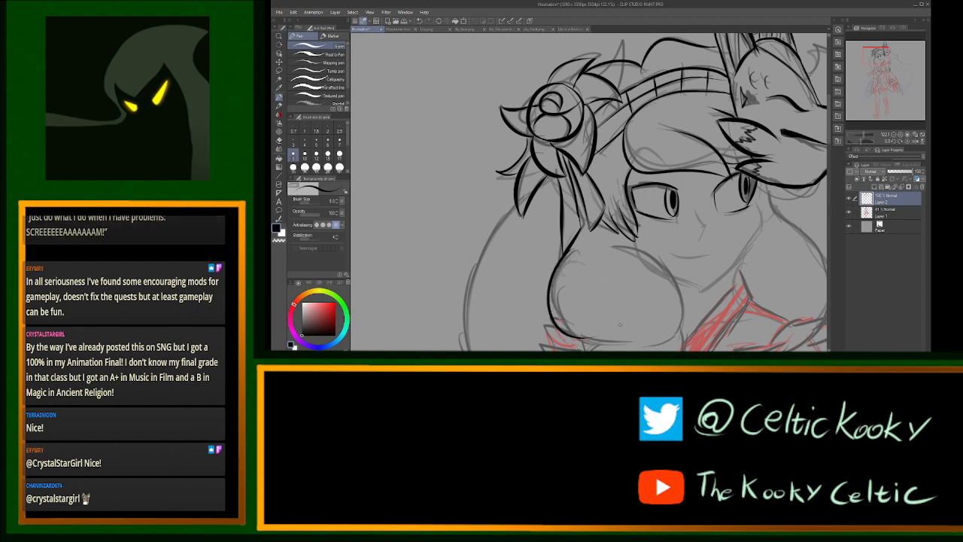
key("ctrl+z")
mouse_move(577, 246)
left_mouse_down()
mouse_move(594, 328)
mouse_move(551, 288)
mouse_move(596, 331)
left_mouse_up()
key("ctrl+z")
key("ctrl+z")
Step: Ink the face-side edge of the rounded hair lock, curving from the cheek strands down to its underside
left_click_drag(610, 246, 669, 333)
key("ctrl+z")
left_click_drag(615, 243, 677, 335)
key("ctrl+z")
mouse_move(618, 246)
left_mouse_down()
mouse_move(635, 249)
mouse_move(677, 335)
left_mouse_up()
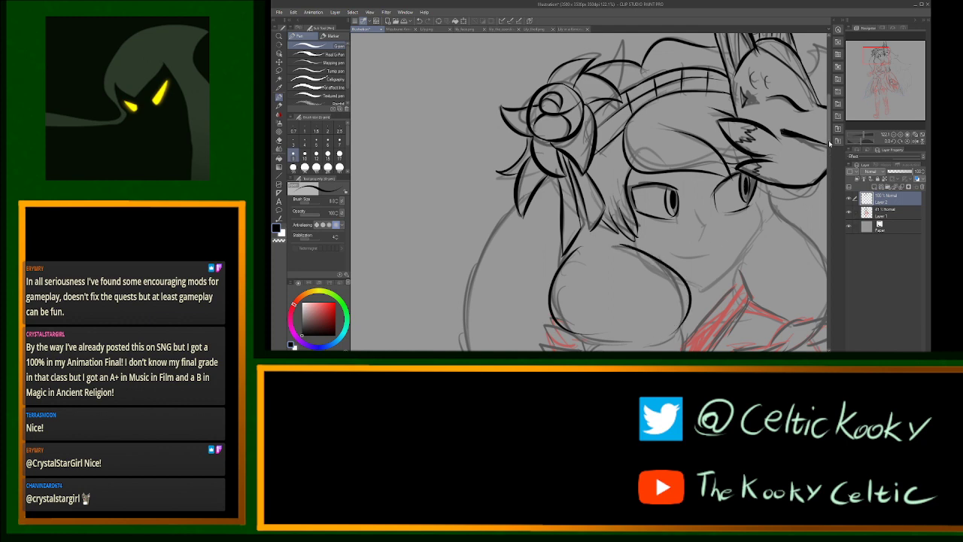
Step: Ink the rounded lock's lower edge and both sides of the tapering hair tip that hangs below it
left_click_drag(829, 145, 829, 168)
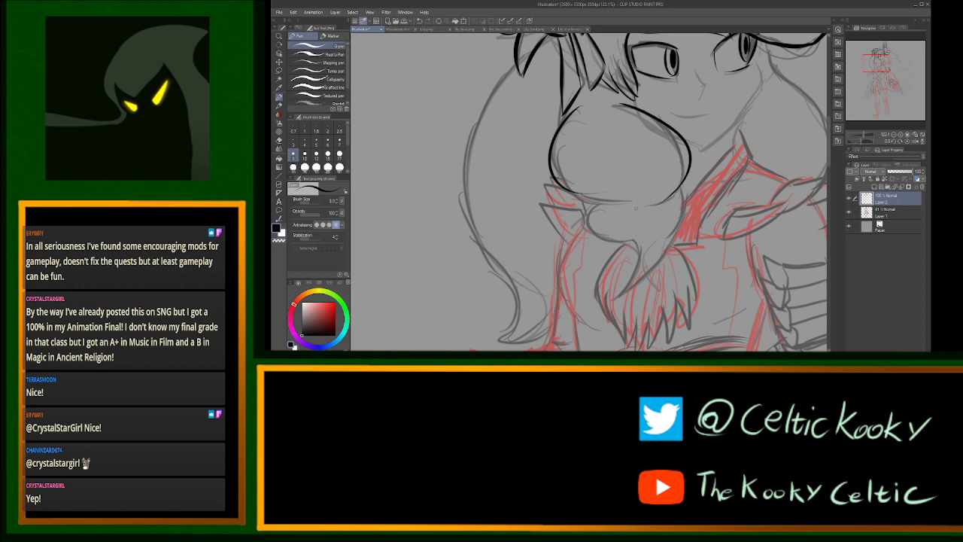
mouse_move(615, 198)
left_mouse_down()
mouse_move(642, 201)
mouse_move(586, 218)
mouse_move(624, 235)
left_mouse_up()
key("ctrl+z")
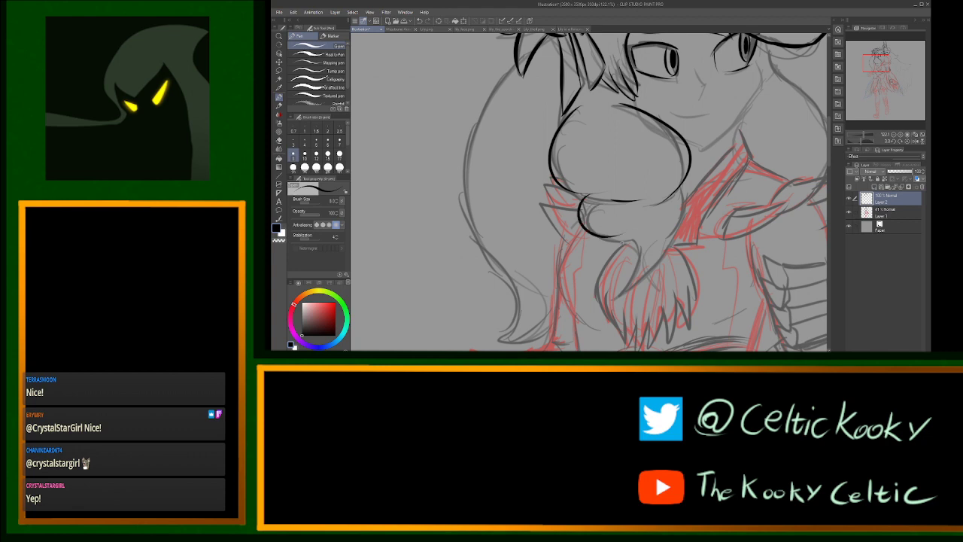
key("ctrl+z")
left_click_drag(588, 198, 644, 268)
key("ctrl+z")
mouse_move(584, 198)
left_mouse_down()
mouse_move(640, 258)
mouse_move(620, 284)
mouse_move(641, 259)
mouse_move(636, 283)
left_mouse_up()
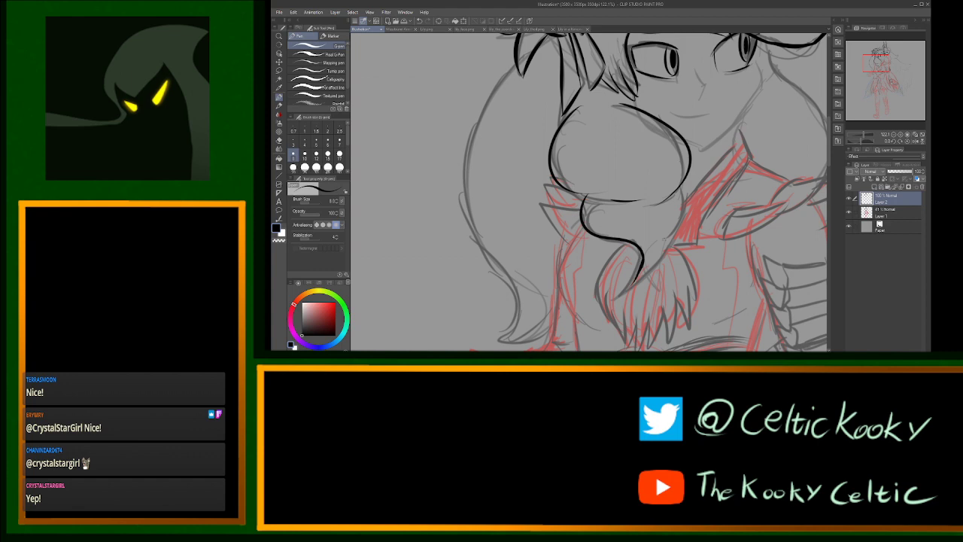
mouse_move(687, 189)
left_mouse_down()
mouse_move(645, 277)
mouse_move(651, 270)
left_mouse_up()
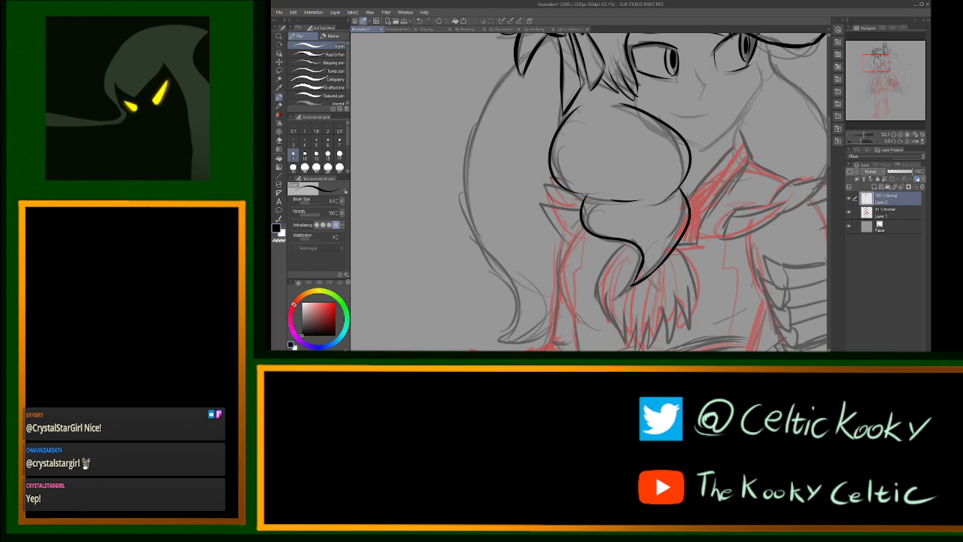
Step: Ink the cheek, jaw and chin contour, then add the mouth and nose lines
left_click_drag(637, 109, 631, 94)
mouse_move(758, 63)
left_mouse_down()
mouse_move(755, 106)
mouse_move(727, 132)
left_mouse_up()
left_click_drag(701, 150, 735, 128)
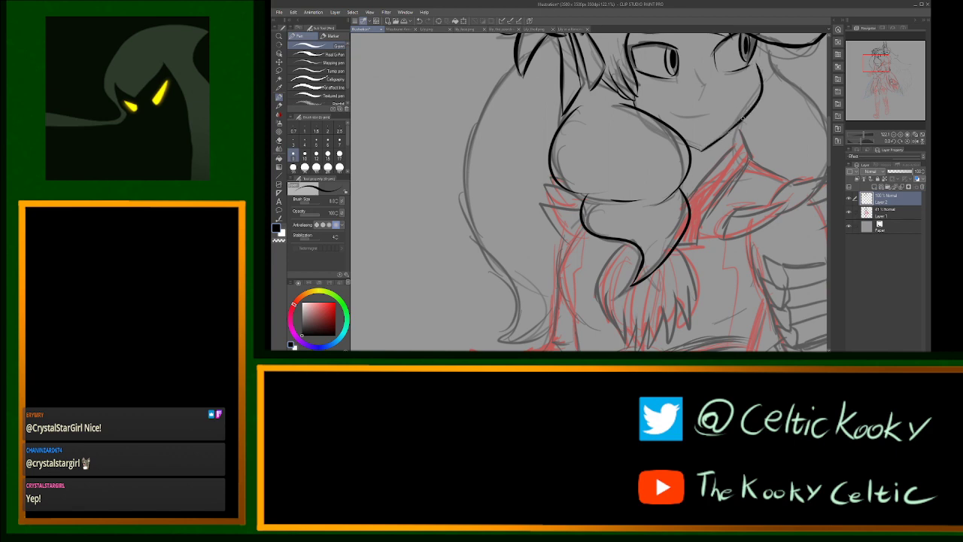
left_click_drag(668, 117, 709, 112)
left_click_drag(698, 75, 703, 88)
Step: Clean up the join between the rounded hair lock and its tapering tip with the eraser enlarged to size 15
scroll(832, 143, "up", 3)
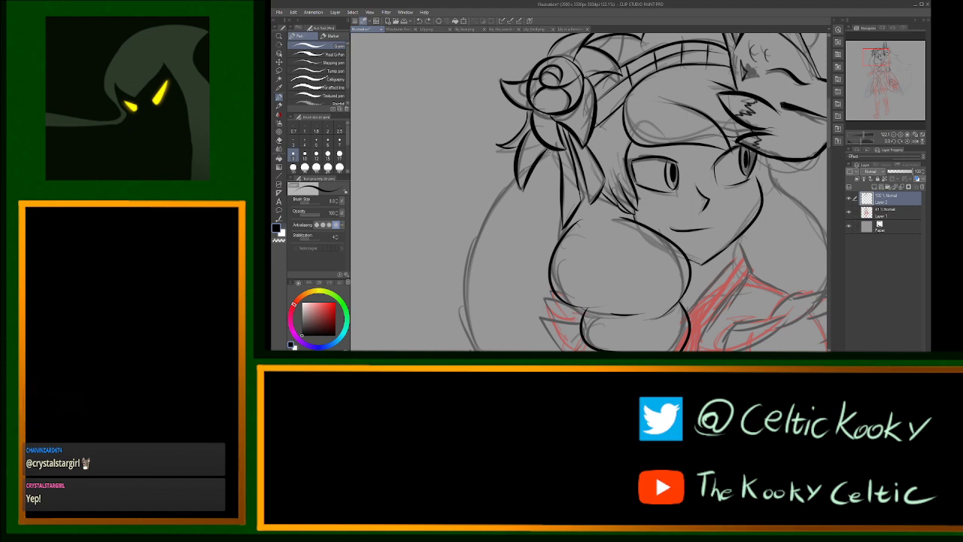
key("ctrl+space")
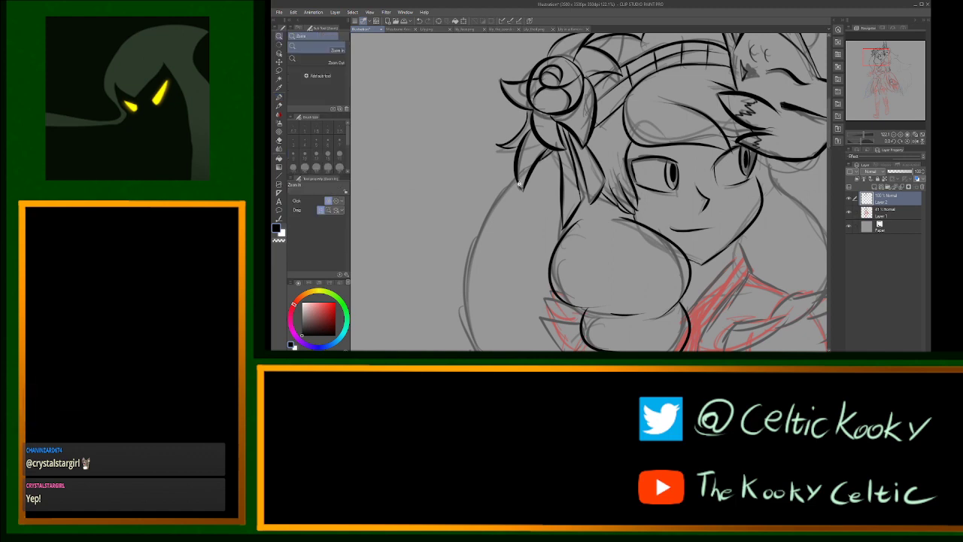
left_click_drag(519, 181, 503, 185)
left_click_drag(501, 260, 515, 255)
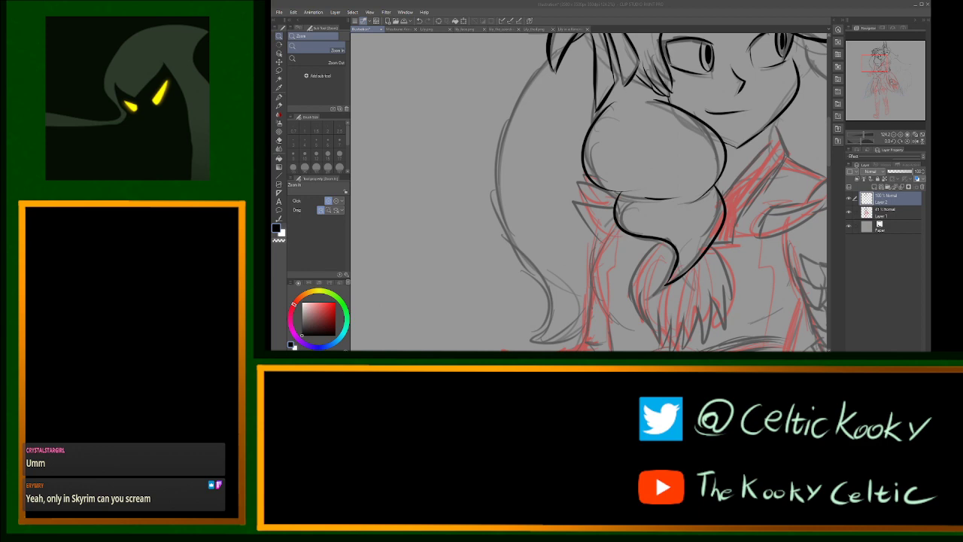
left_click(594, 239)
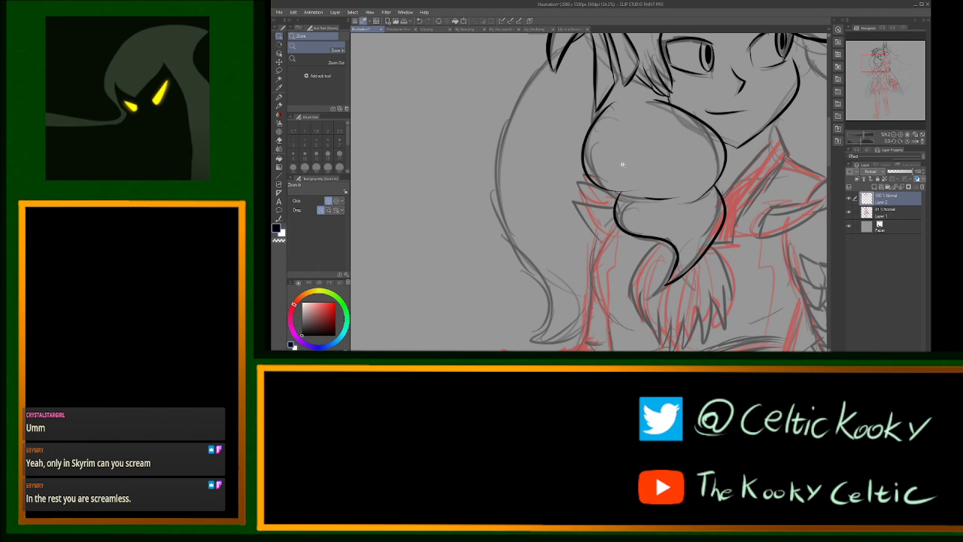
key("e")
key("bracketright")
key("bracketright")
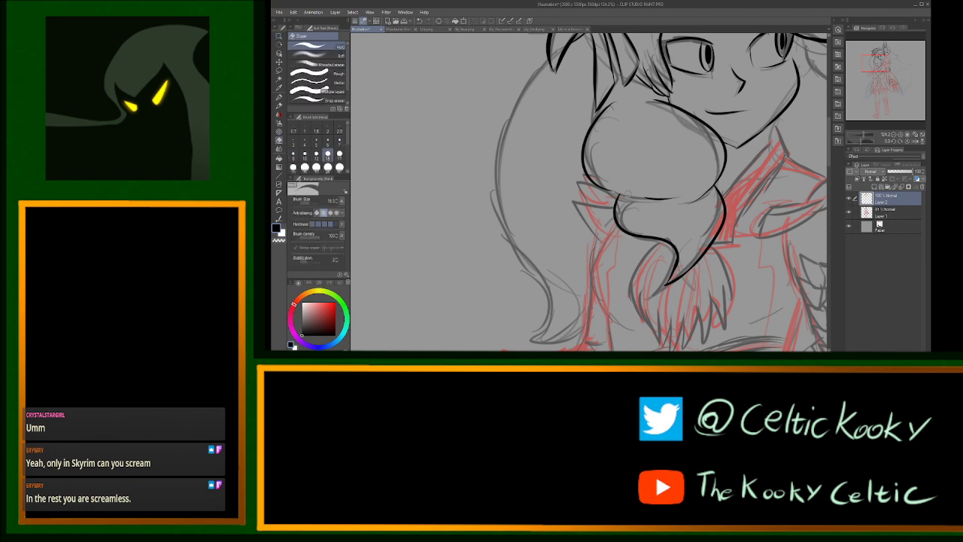
key("p")
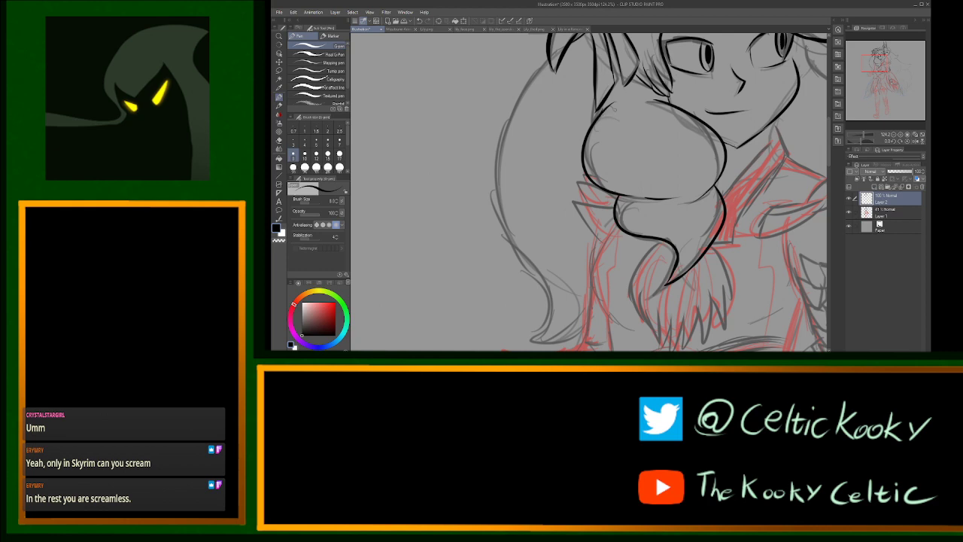
Step: Ink the outer curved edge of the fur tuft on the chest, starting beside the hair tip
key("ctrl+space")
left_click_drag(630, 121, 608, 123)
scroll(608, 122, "up", 5)
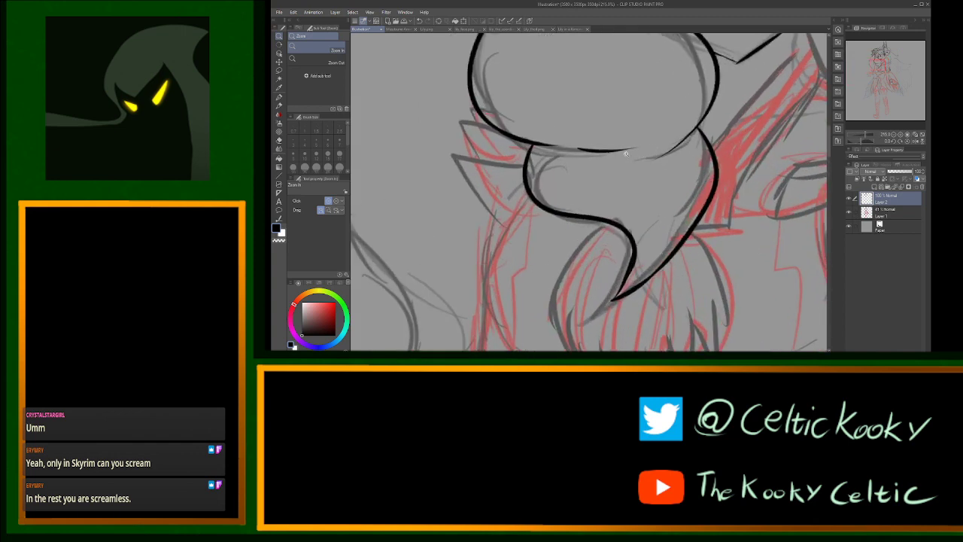
scroll(626, 153, "down", 6)
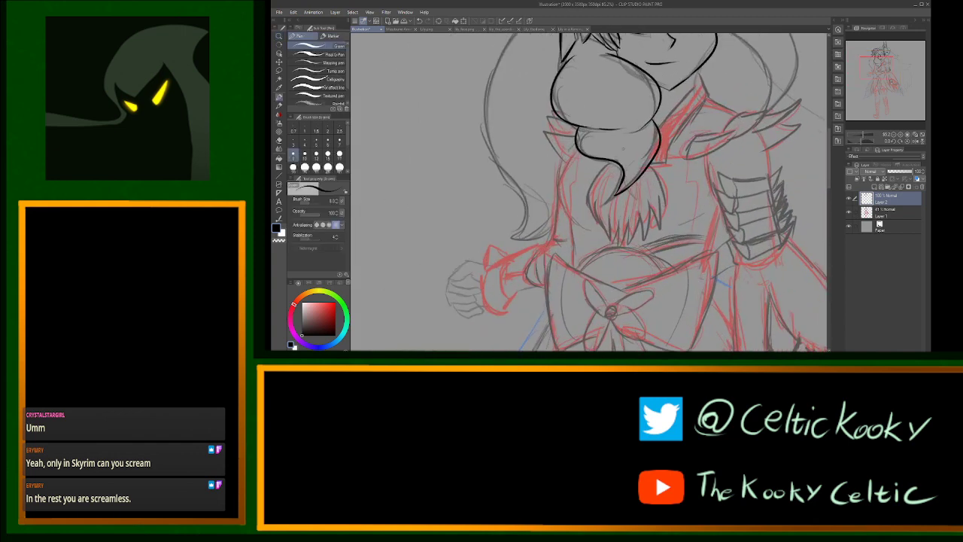
left_click_drag(612, 161, 587, 207)
key("ctrl+z")
left_click_drag(610, 161, 587, 210)
Step: Ink the jagged lower points of the chest fur tuft and its opposite edge up to the hair tip
mouse_move(588, 205)
left_mouse_down()
mouse_move(608, 244)
mouse_move(625, 224)
mouse_move(616, 250)
mouse_move(628, 224)
mouse_move(628, 248)
mouse_move(638, 220)
mouse_move(646, 240)
left_mouse_up()
key("ctrl+z")
key("ctrl+z")
key("ctrl+z")
key("ctrl+z")
mouse_move(646, 240)
left_mouse_down()
mouse_move(650, 210)
mouse_move(660, 229)
mouse_move(656, 188)
mouse_move(664, 201)
left_mouse_up()
key("ctrl+z")
key("ctrl+z")
left_click_drag(650, 166, 665, 204)
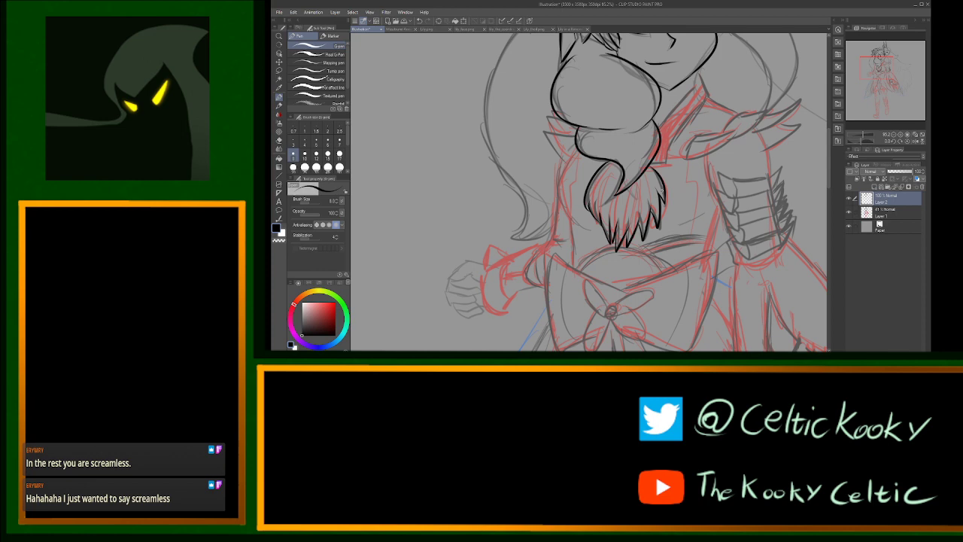
Step: Ink the neck and the collar's diagonal edges running from below the jaw to the chest fur tuft
mouse_move(649, 165)
left_mouse_down()
mouse_move(667, 163)
mouse_move(672, 138)
mouse_move(666, 162)
mouse_move(710, 98)
mouse_move(680, 105)
mouse_move(698, 74)
mouse_move(696, 87)
left_mouse_up()
key("ctrl+z")
key("ctrl+z")
key("ctrl+z")
key("ctrl+z")
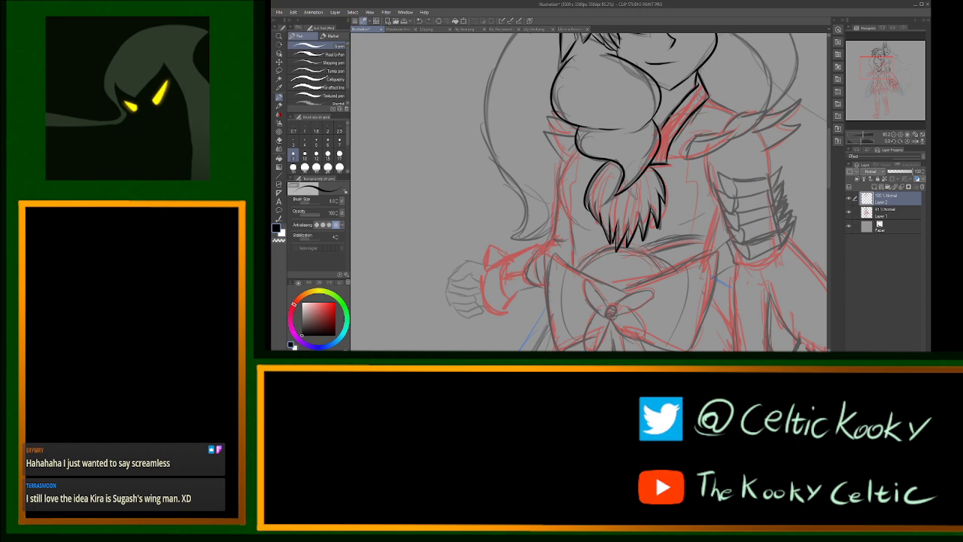
left_click_drag(661, 134, 666, 124)
Step: Ink the small pointed shoulder pieces beside the hair lock and the curved chest edge beneath them
left_click_drag(548, 131, 568, 141)
mouse_move(547, 132)
left_mouse_down()
mouse_move(566, 156)
mouse_move(574, 138)
left_mouse_up()
key("ctrl+z")
key("ctrl+z")
left_click_drag(551, 128, 568, 154)
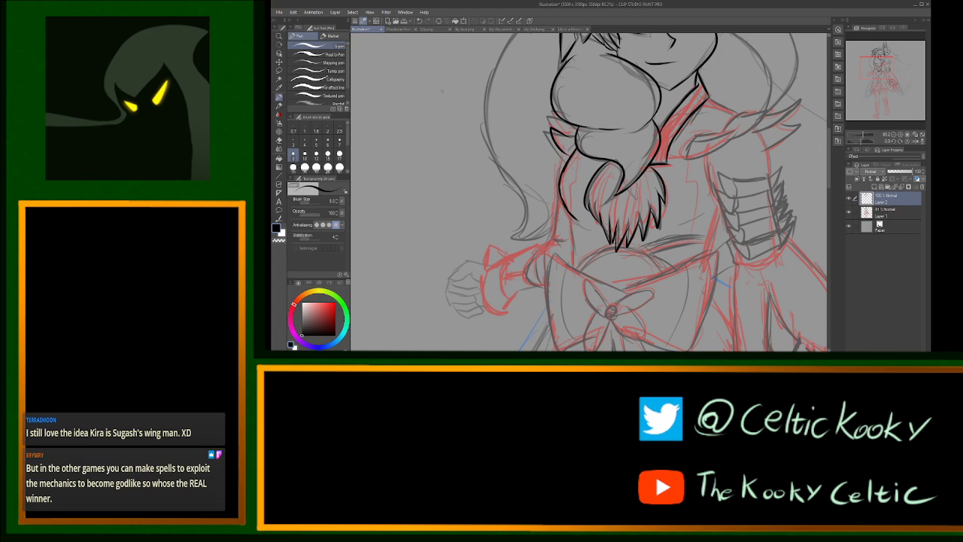
Step: Check the Mizutsune armor reference image and ink the upper waistband edges on both sides below the chest fur
left_click(401, 30)
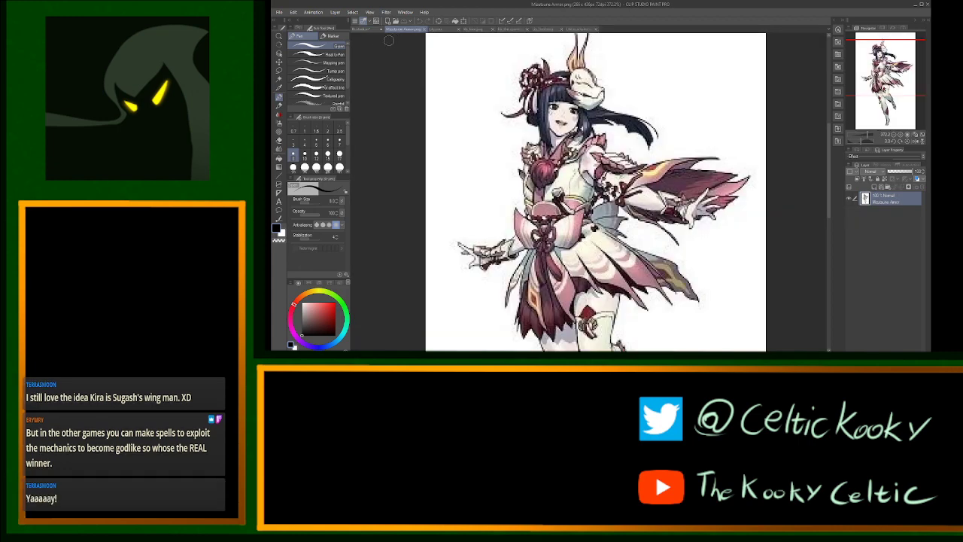
left_click(367, 29)
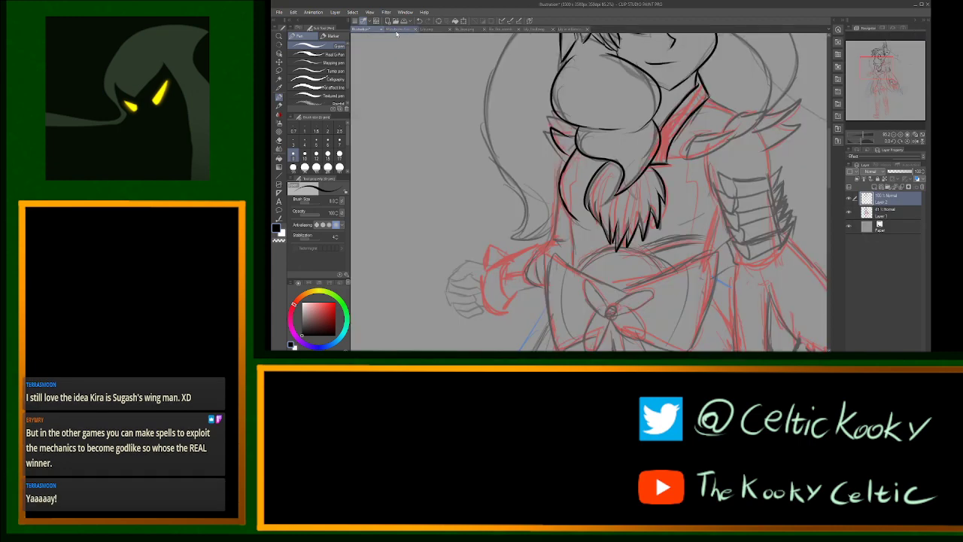
left_click(396, 30)
left_click(363, 29)
left_click(395, 30)
left_click(368, 30)
mouse_move(572, 242)
left_mouse_down()
mouse_move(596, 252)
mouse_move(565, 267)
mouse_move(587, 254)
left_mouse_up()
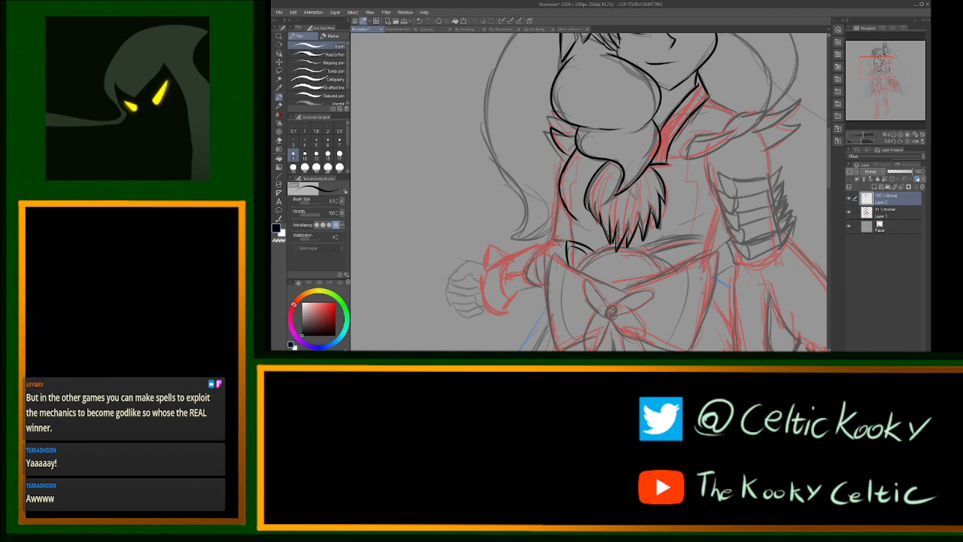
left_click_drag(648, 248, 709, 235)
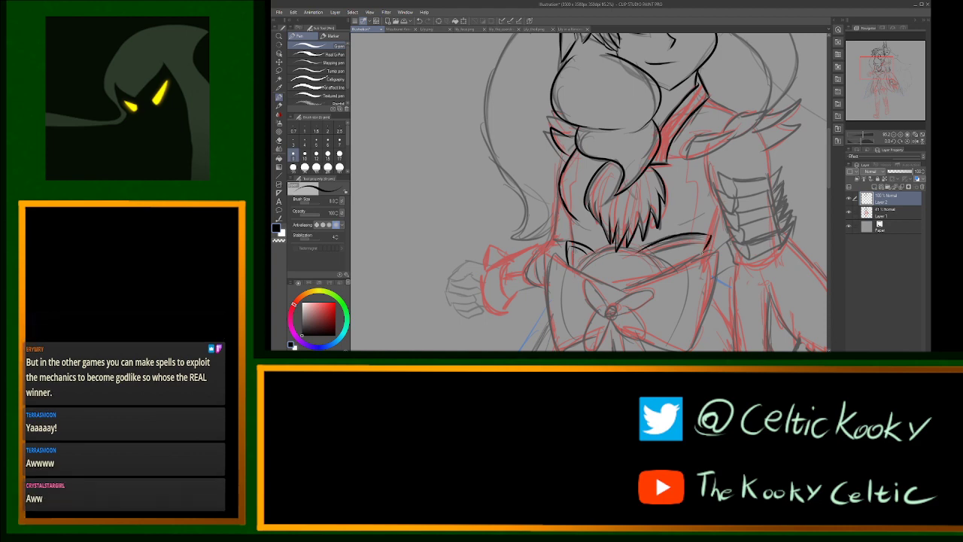
left_click_drag(708, 234, 712, 255)
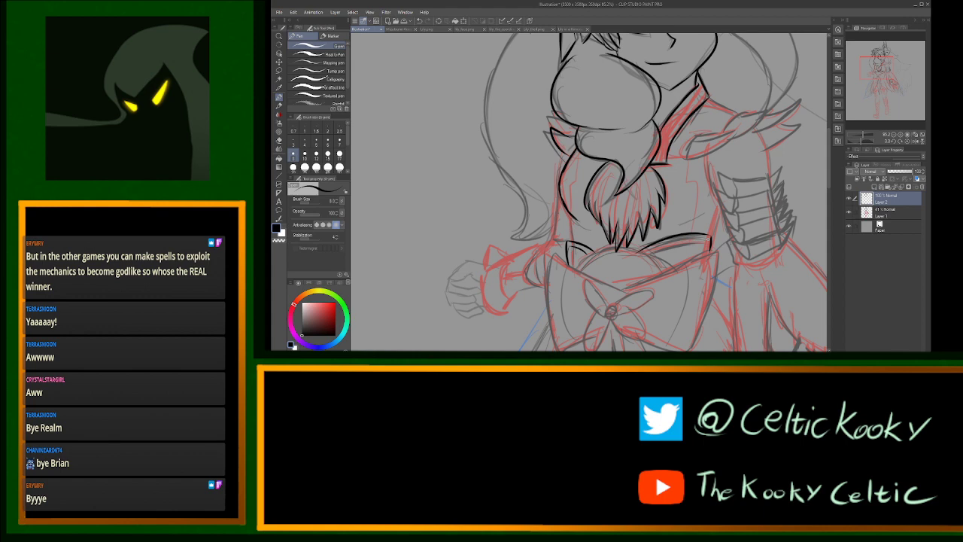
Step: Ink the waistband's inner contour line and a short curved fold on the bodice above it
left_click_drag(648, 256, 700, 242)
key("ctrl+z")
key("ctrl+z")
left_click_drag(705, 244, 703, 252)
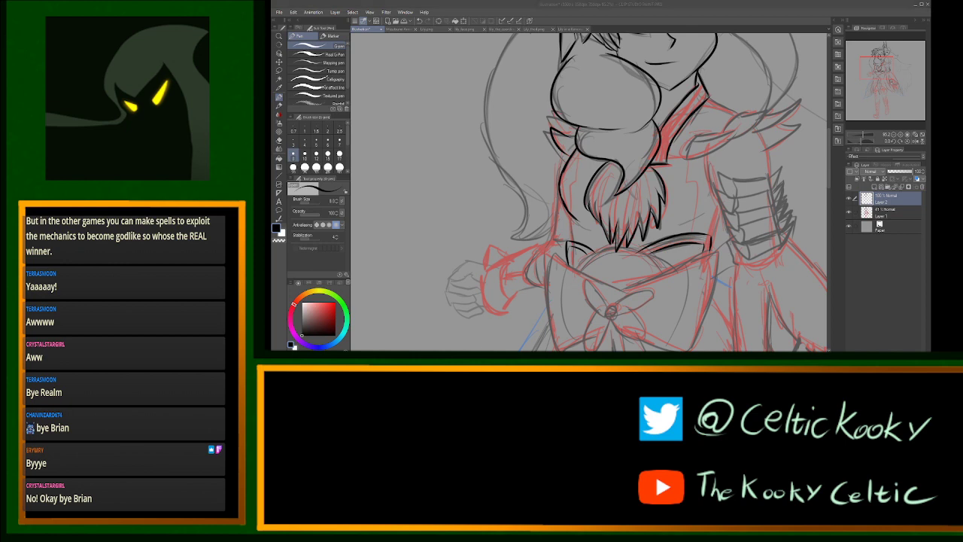
left_click(616, 228)
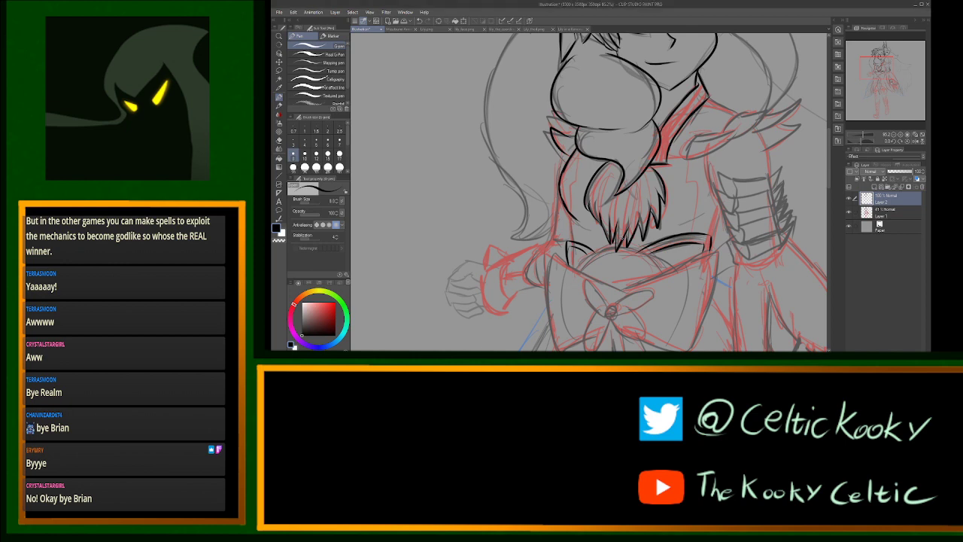
left_click_drag(676, 227, 707, 209)
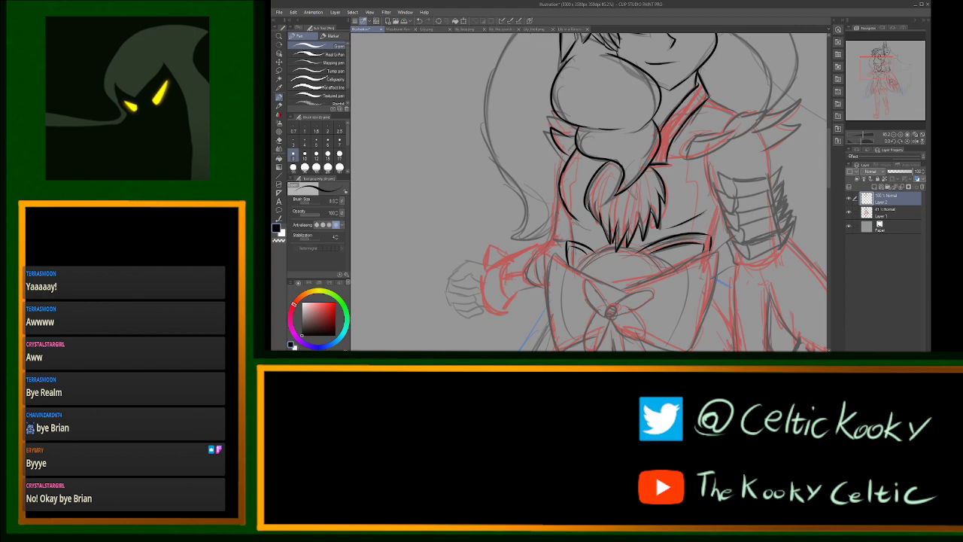
Step: Ink the torso's side line down to the waistband and the pointed outer edge beside it, checking the armor reference image
left_click_drag(572, 212, 569, 236)
left_click(394, 30)
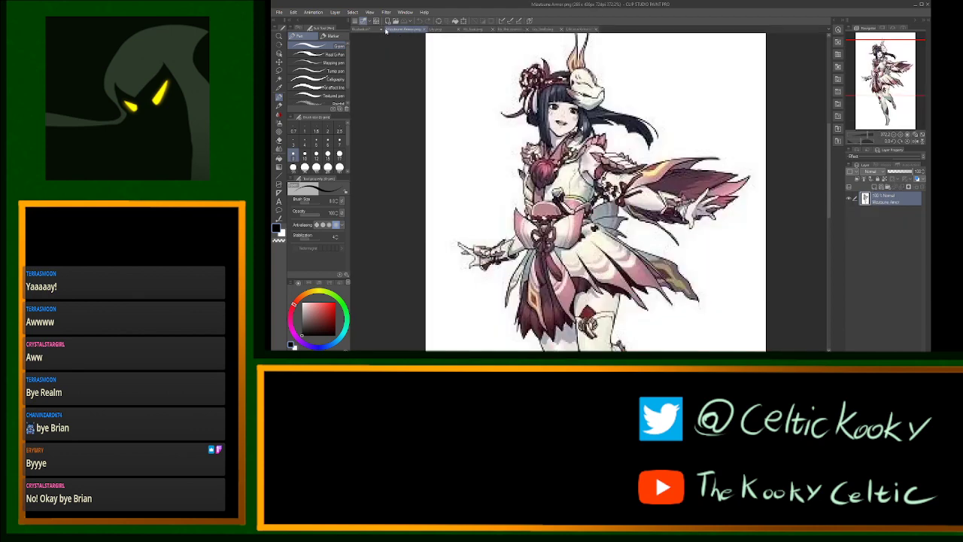
left_click(368, 31)
mouse_move(561, 171)
left_mouse_down()
mouse_move(560, 194)
mouse_move(561, 174)
mouse_move(547, 167)
mouse_move(558, 180)
mouse_move(558, 164)
mouse_move(551, 238)
left_mouse_up()
key("ctrl+z")
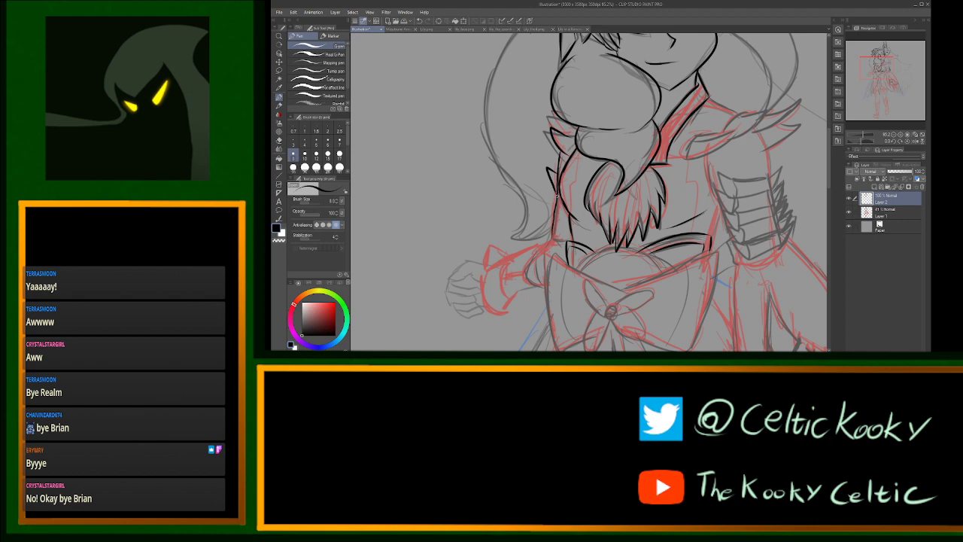
left_click(394, 29)
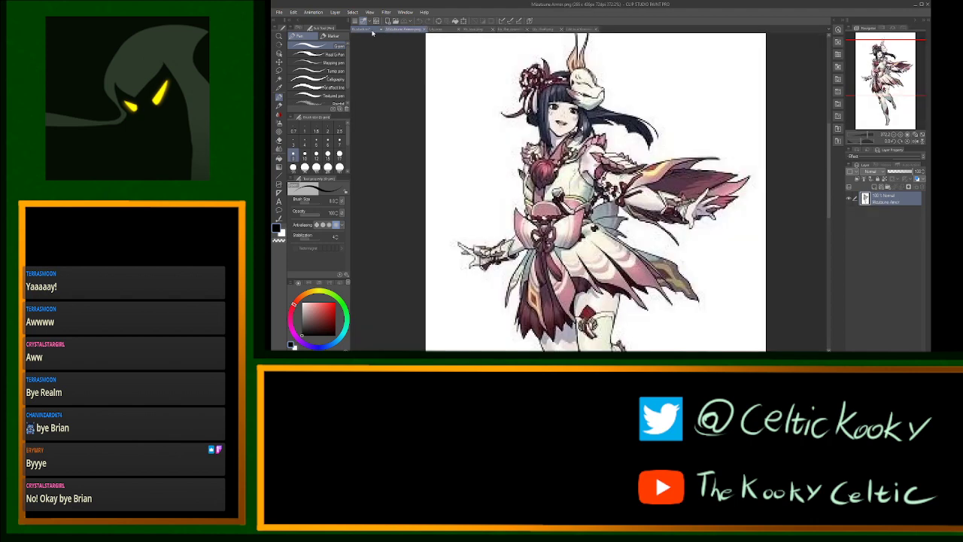
left_click(365, 32)
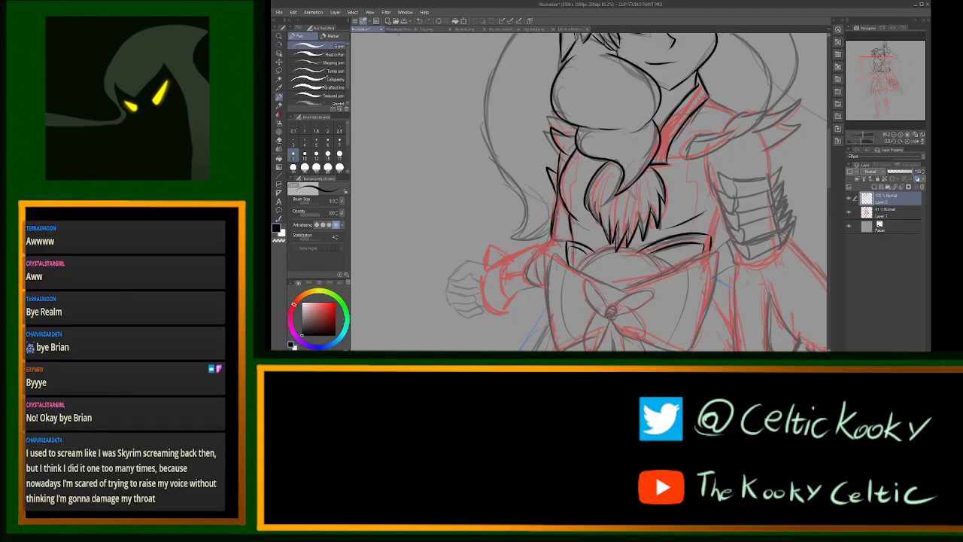
Step: Check the Mizutsune armor reference image and ink the curved sleeve edge at the bent arm's elbow beside the waist
left_click(402, 30)
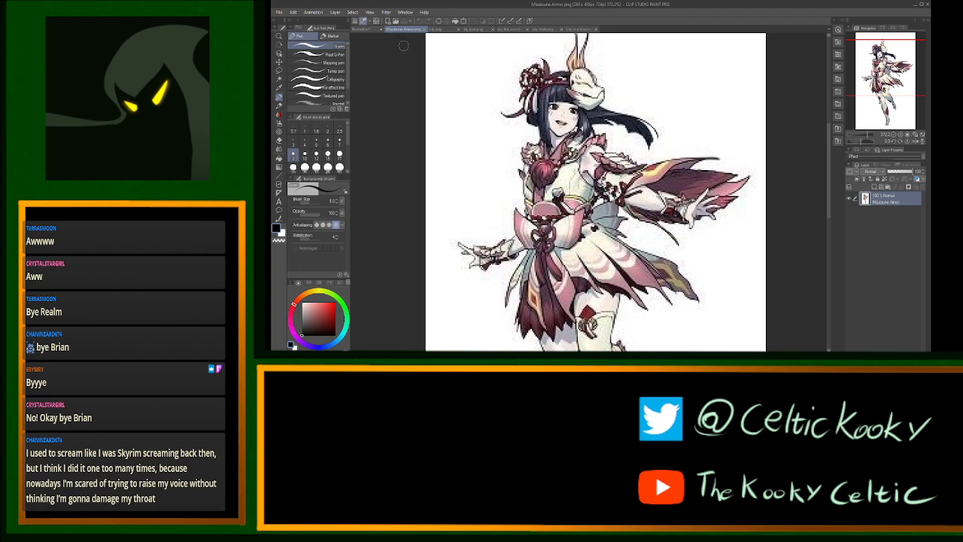
left_click(368, 30)
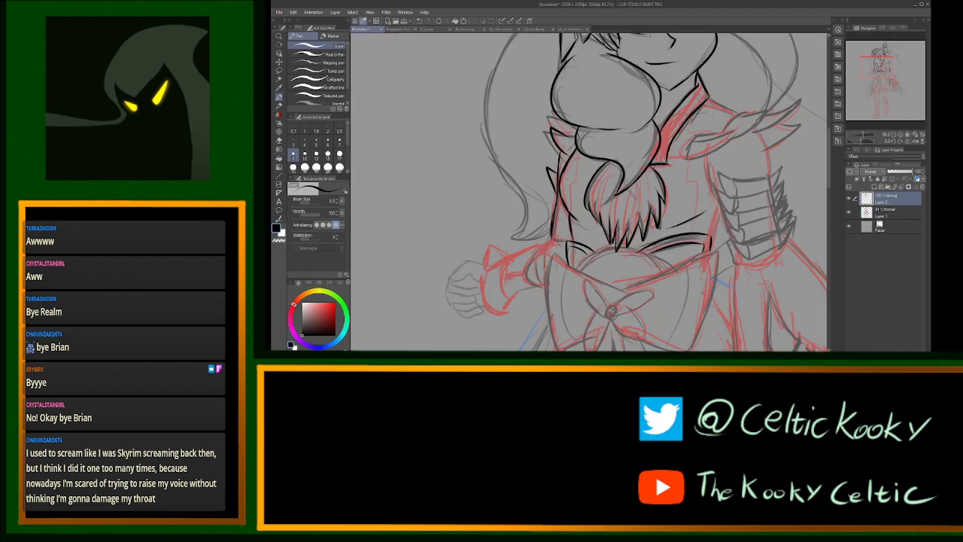
left_click_drag(552, 240, 547, 275)
key("e")
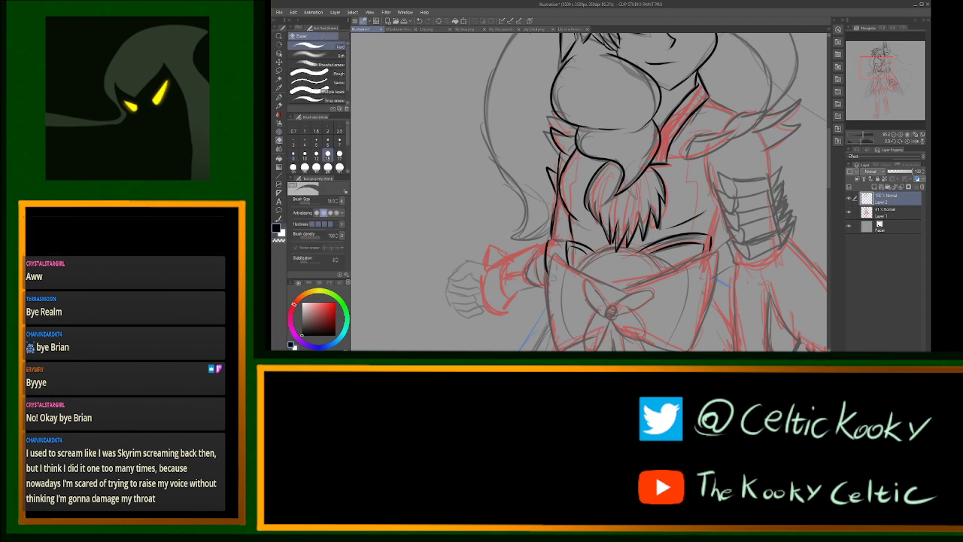
key("p")
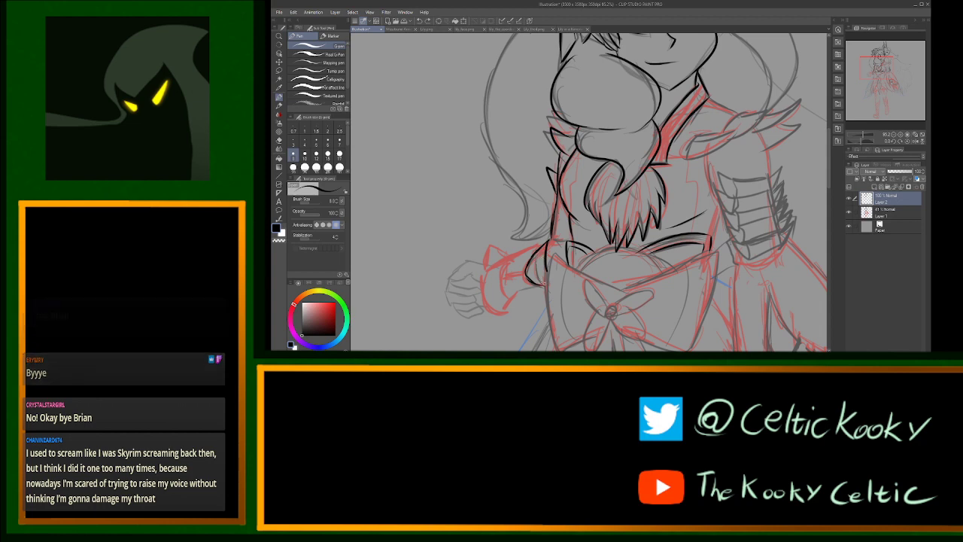
Step: Ink the upper edge of the bent forearm out to the pointed tip of the cuff
mouse_move(545, 242)
left_mouse_down()
mouse_move(508, 253)
mouse_move(482, 244)
mouse_move(484, 270)
left_mouse_up()
key("ctrl+z")
key("ctrl+z")
key("ctrl+z")
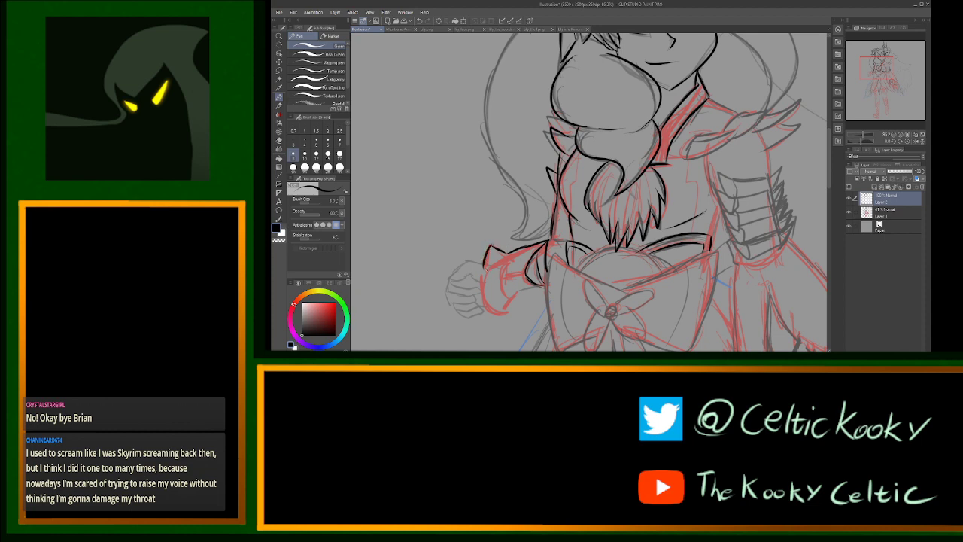
Step: Ink the rounded cuff opening beside the fist and the forearm's lower edge back to the elbow
mouse_move(484, 271)
left_mouse_down()
mouse_move(482, 300)
mouse_move(499, 312)
mouse_move(540, 285)
left_mouse_up()
key("ctrl+z")
key("ctrl+z")
key("ctrl+z")
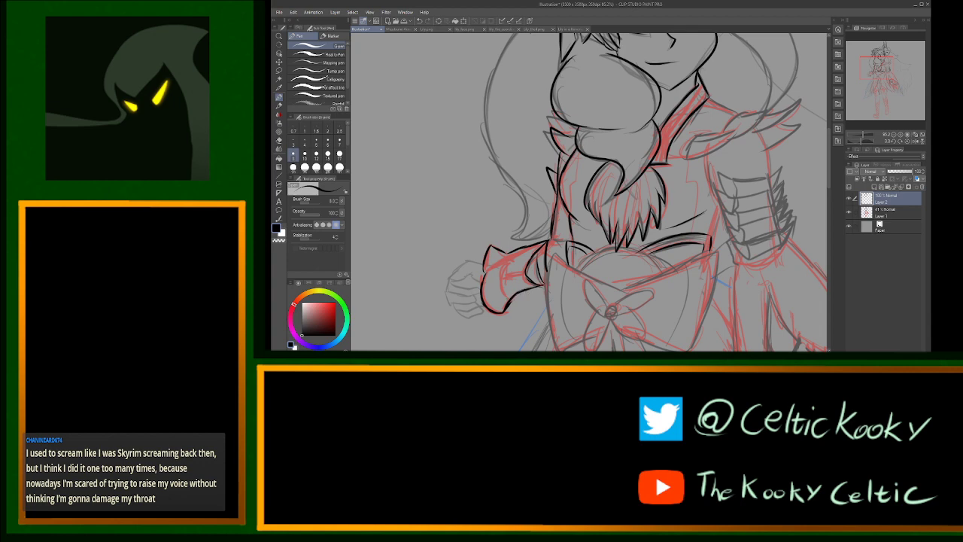
Step: Ink the inner contour of the cuff and the curved fold lines on the bent forearm's sleeve
left_click_drag(504, 298, 503, 260)
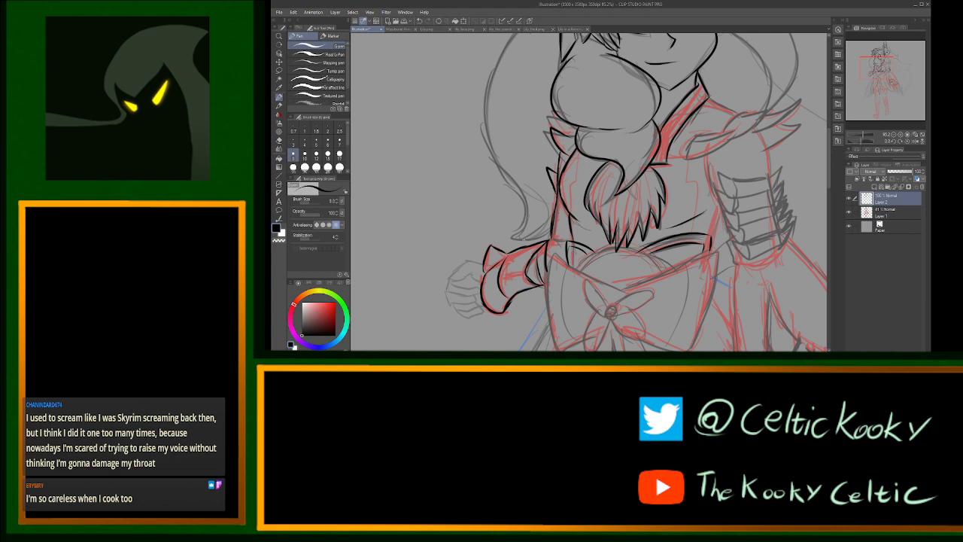
key("ctrl+z")
key("ctrl+z")
mouse_move(498, 278)
left_mouse_down()
mouse_move(529, 272)
mouse_move(501, 262)
left_mouse_up()
key("ctrl+z")
key("ctrl+z")
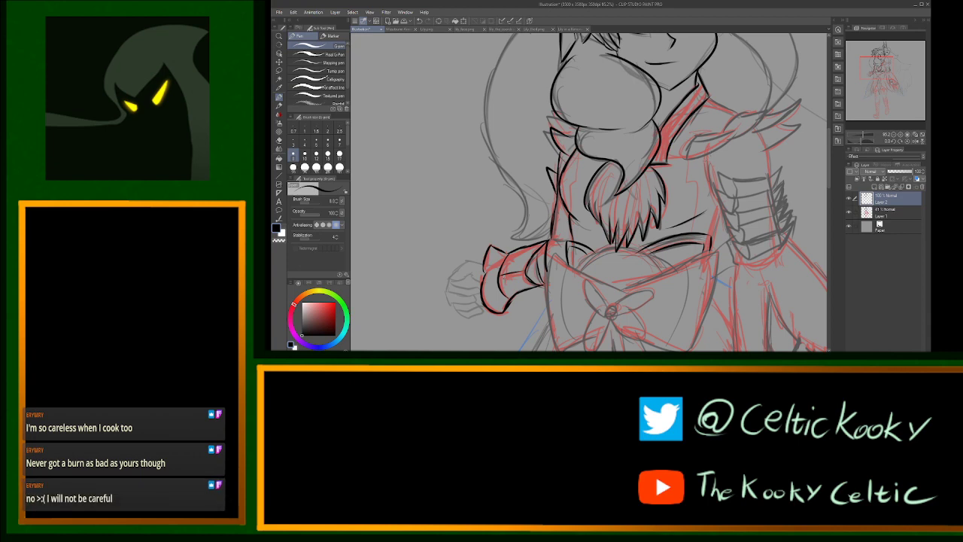
Step: Check the armor reference image and ink the two overlapping leaf-shaped pieces across the shoulder beside the collar
left_click(399, 29)
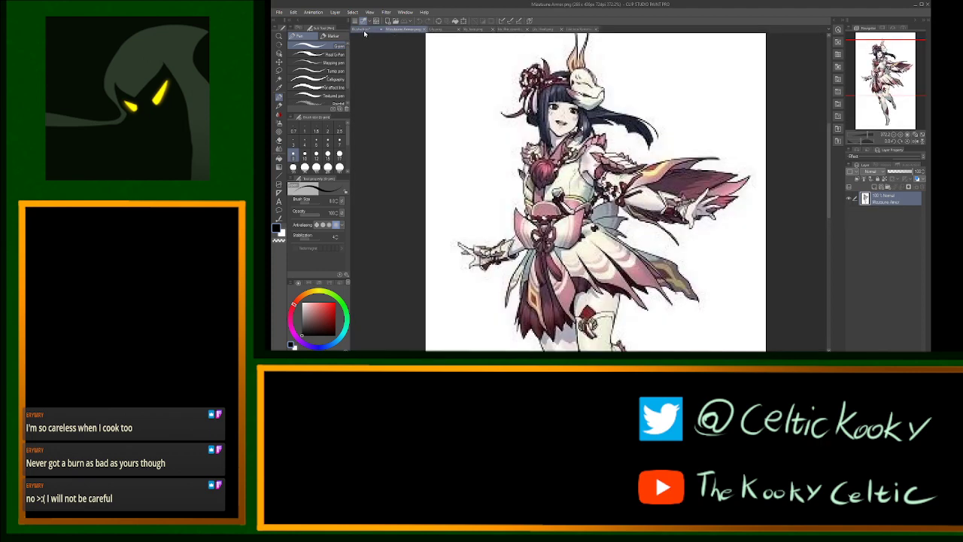
left_click(363, 31)
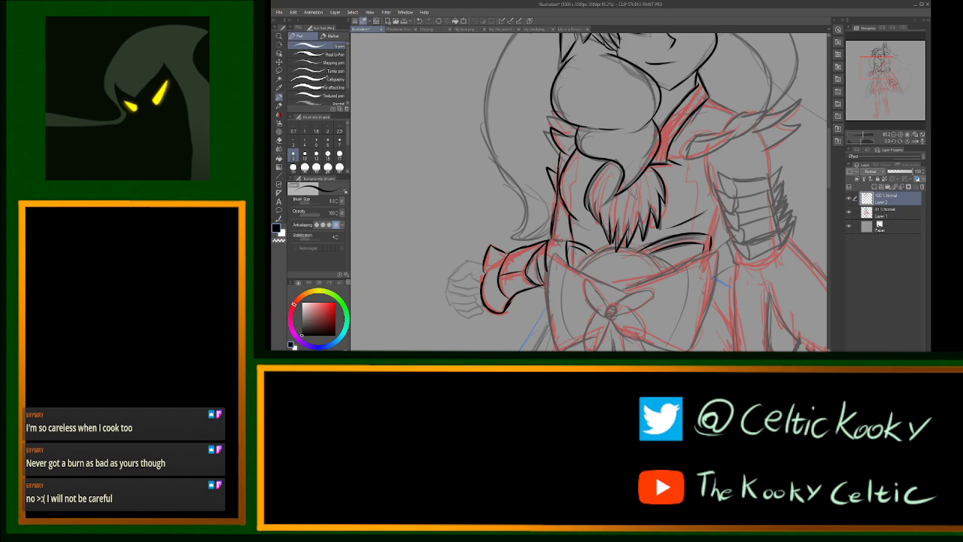
mouse_move(687, 161)
left_mouse_down()
mouse_move(740, 133)
mouse_move(685, 149)
left_mouse_up()
key("ctrl+z")
mouse_move(739, 134)
left_mouse_down()
mouse_move(701, 139)
mouse_move(689, 153)
mouse_move(698, 141)
left_mouse_up()
key("ctrl+z")
mouse_move(719, 134)
left_mouse_down()
mouse_move(734, 118)
mouse_move(767, 109)
mouse_move(740, 134)
left_mouse_up()
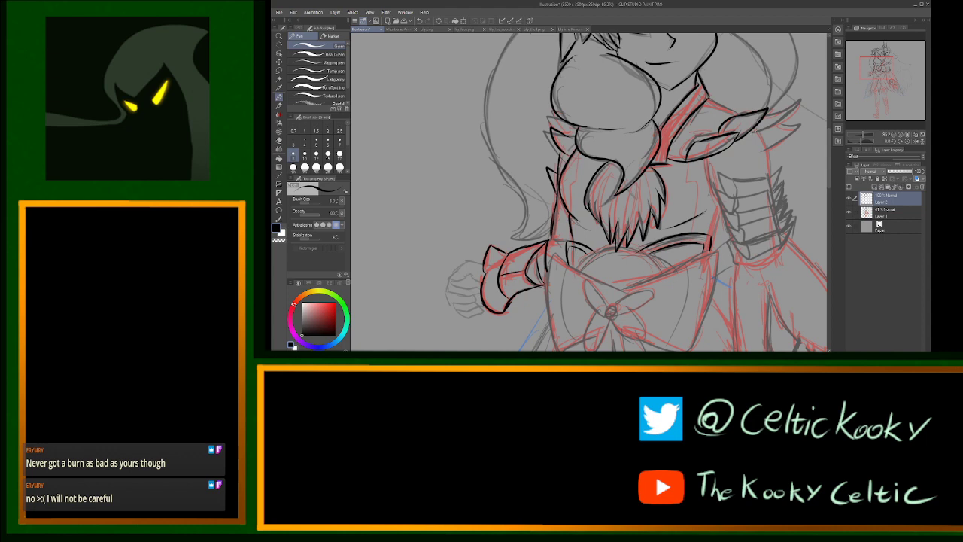
Step: Ink the two long pointed tips flaring outward from the shoulder armor
mouse_move(750, 129)
left_mouse_down()
mouse_move(791, 113)
mouse_move(770, 127)
mouse_move(801, 101)
left_mouse_up()
key("ctrl+z")
key("e")
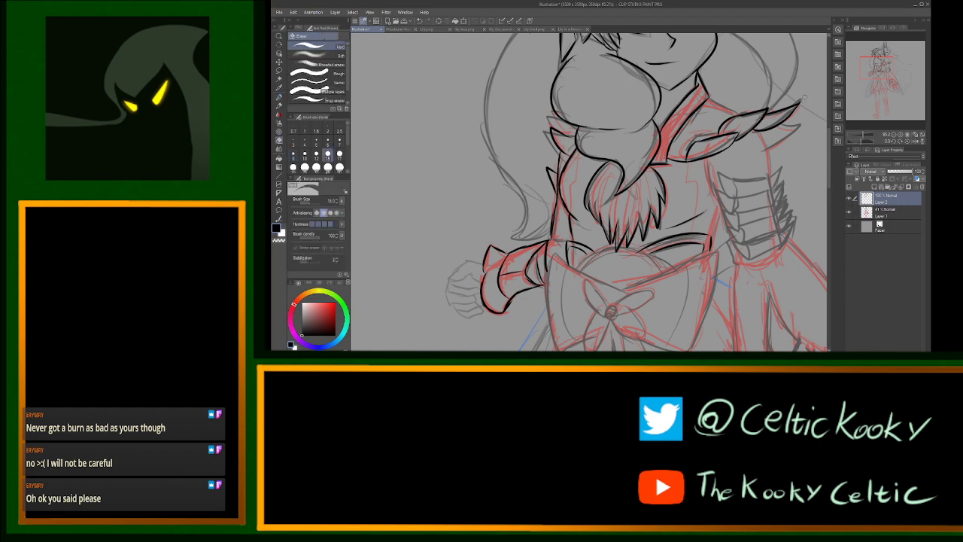
key("slash")
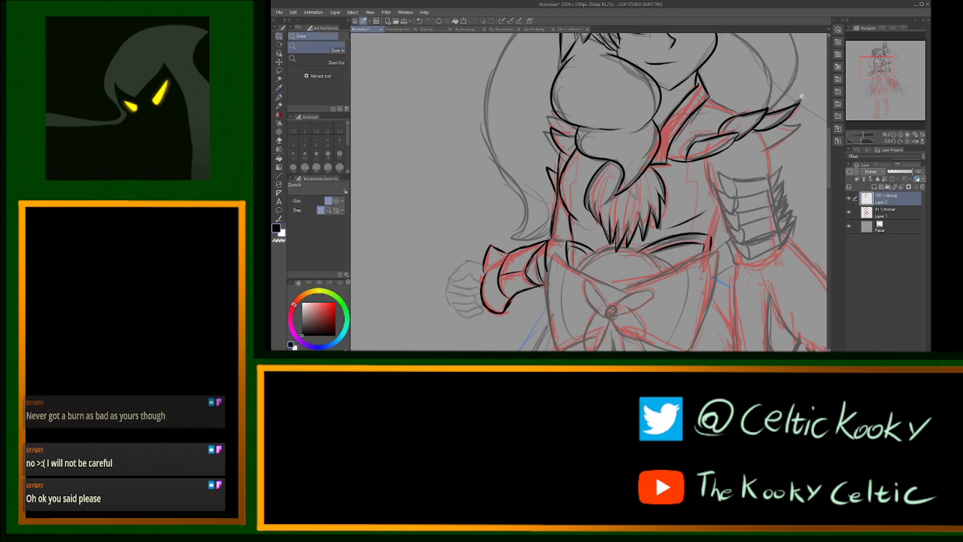
left_click(801, 136)
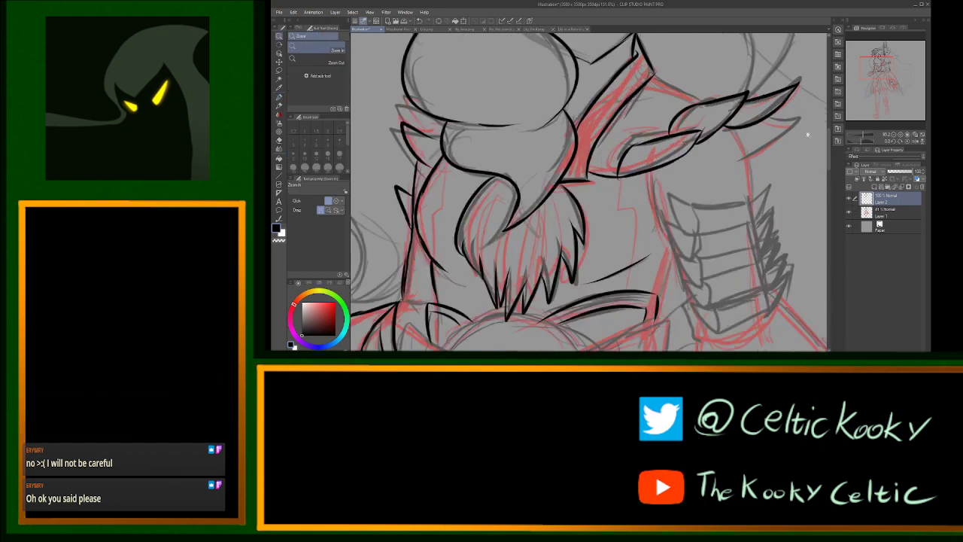
key("p")
key("ctrl+z")
mouse_move(771, 119)
left_mouse_down()
mouse_move(780, 134)
mouse_move(744, 151)
left_mouse_up()
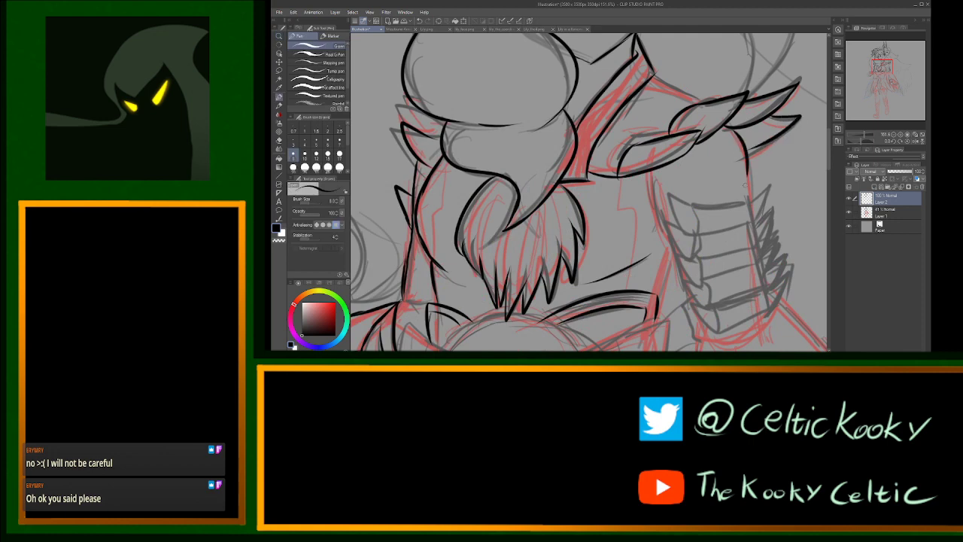
Step: Ink both sides of the upper arm below the shoulder armor and the armguard's jagged lower inner corner
left_click_drag(737, 130, 753, 189)
left_click_drag(648, 171, 665, 228)
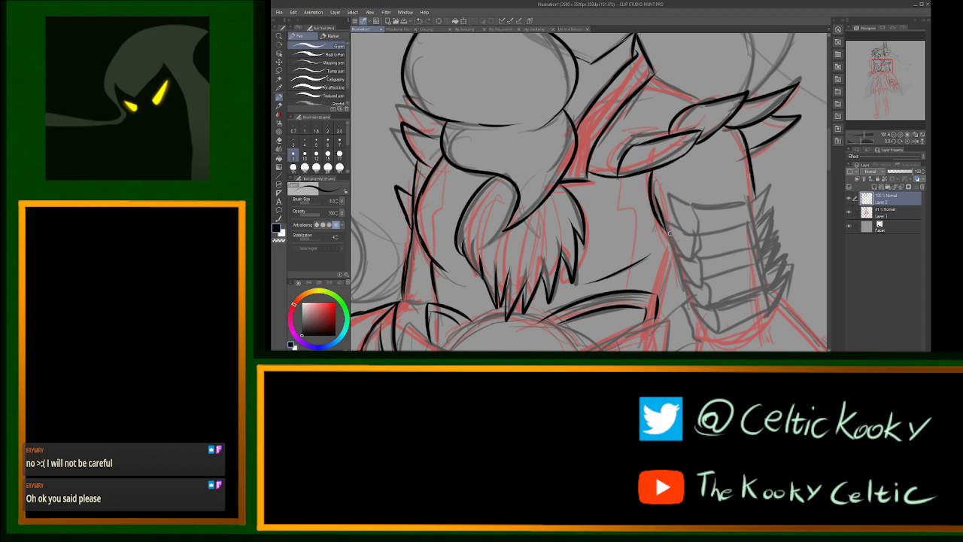
mouse_move(666, 227)
left_mouse_down()
mouse_move(692, 337)
mouse_move(701, 338)
left_mouse_up()
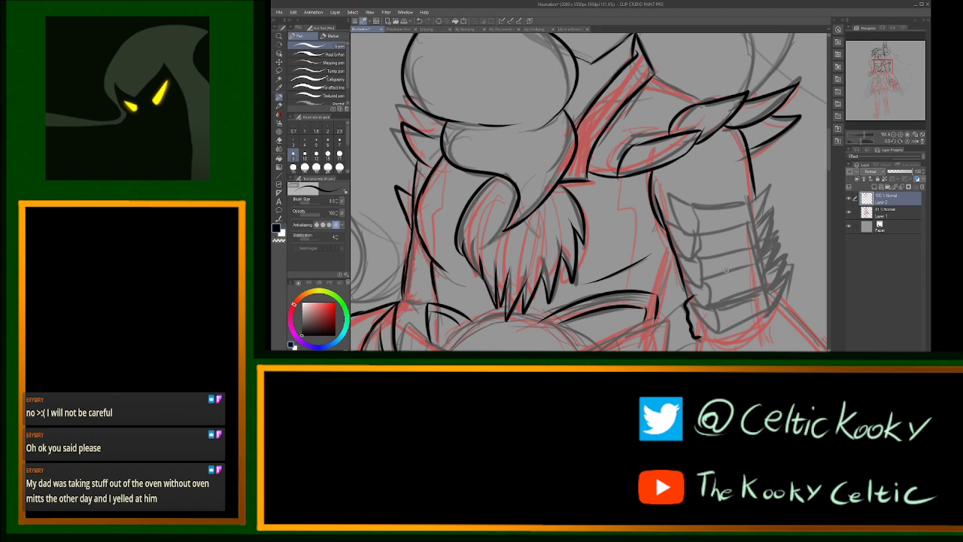
Step: Ink the topmost pointed scale on the armguard's inner edge, redrawing its curve until it fits the sketch
mouse_move(693, 210)
left_mouse_down()
mouse_move(664, 185)
mouse_move(683, 226)
left_mouse_up()
key("ctrl+z")
key("ctrl+z")
key("ctrl+z")
key("ctrl+z")
left_click_drag(669, 191, 687, 226)
key("ctrl+z")
left_click_drag(669, 193, 690, 229)
key("ctrl+z")
left_click_drag(669, 193, 691, 230)
key("ctrl+z")
left_click_drag(669, 192, 689, 229)
key("ctrl+z")
mouse_move(669, 193)
left_mouse_down()
mouse_move(690, 234)
mouse_move(701, 235)
mouse_move(692, 234)
mouse_move(695, 207)
left_mouse_up()
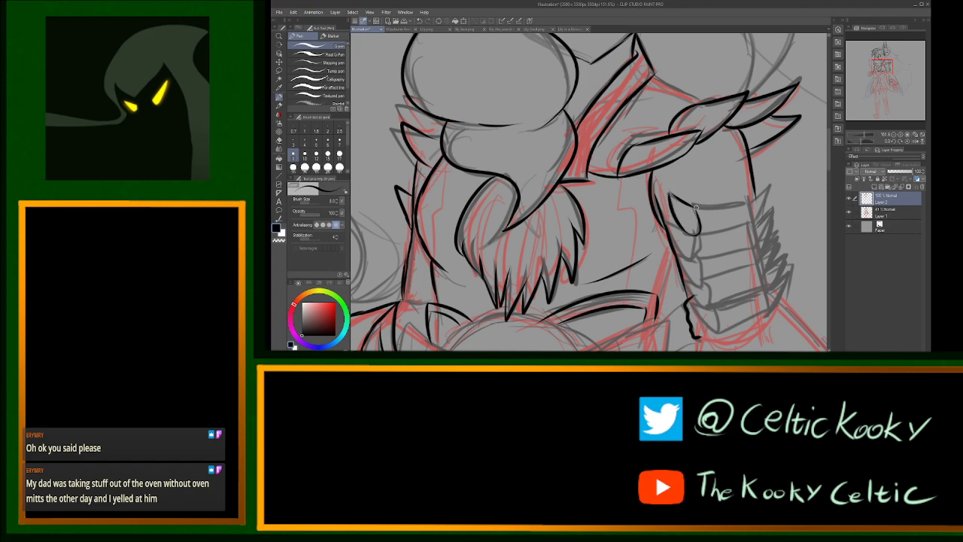
Step: Ink the uppermost spikes on the armguard's outer edge and the top edge line joining both sides
mouse_move(772, 183)
left_mouse_down()
mouse_move(752, 203)
mouse_move(758, 224)
mouse_move(777, 203)
left_mouse_up()
key("ctrl+z")
mouse_move(776, 203)
left_mouse_down()
mouse_move(772, 232)
mouse_move(755, 245)
mouse_move(756, 226)
mouse_move(762, 248)
left_mouse_up()
mouse_move(749, 203)
left_mouse_down()
mouse_move(703, 208)
mouse_move(752, 199)
left_mouse_up()
key("ctrl+z")
key("ctrl+z")
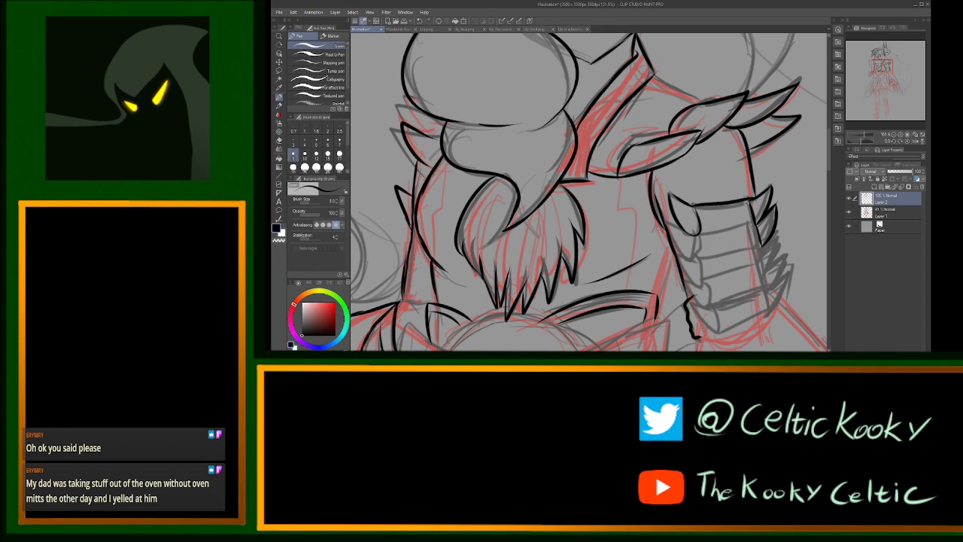
Step: Ink the remaining pointed scales down the armguard's inner edge
mouse_move(700, 233)
left_mouse_down()
mouse_move(694, 261)
mouse_move(702, 252)
mouse_move(696, 258)
mouse_move(670, 237)
mouse_move(693, 241)
left_mouse_up()
key("ctrl+z")
mouse_move(686, 256)
left_mouse_down()
mouse_move(704, 285)
mouse_move(708, 301)
mouse_move(694, 284)
mouse_move(708, 328)
mouse_move(688, 307)
mouse_move(709, 325)
left_mouse_up()
key("ctrl+z")
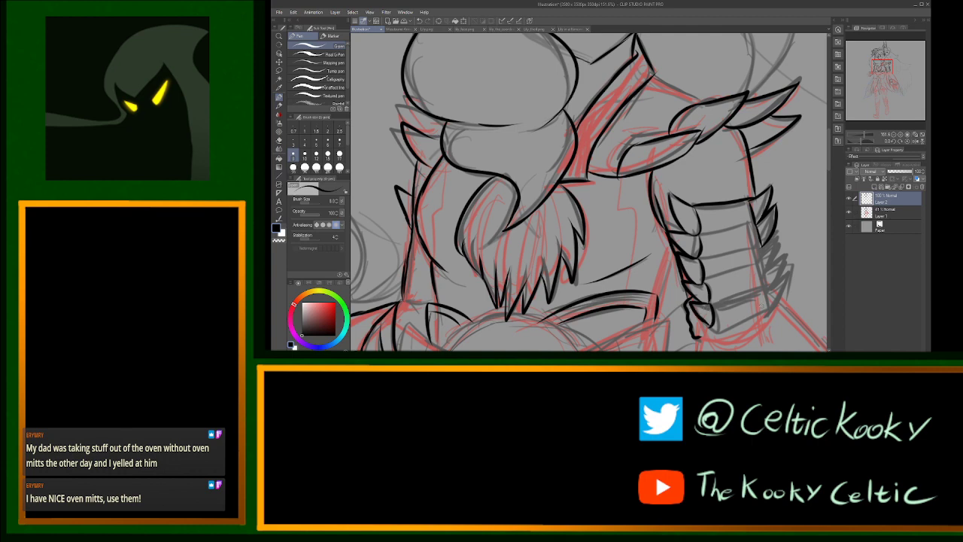
Step: Ink the armguard's outer side line and the remaining spikes down its outer edge
left_click_drag(760, 243, 773, 306)
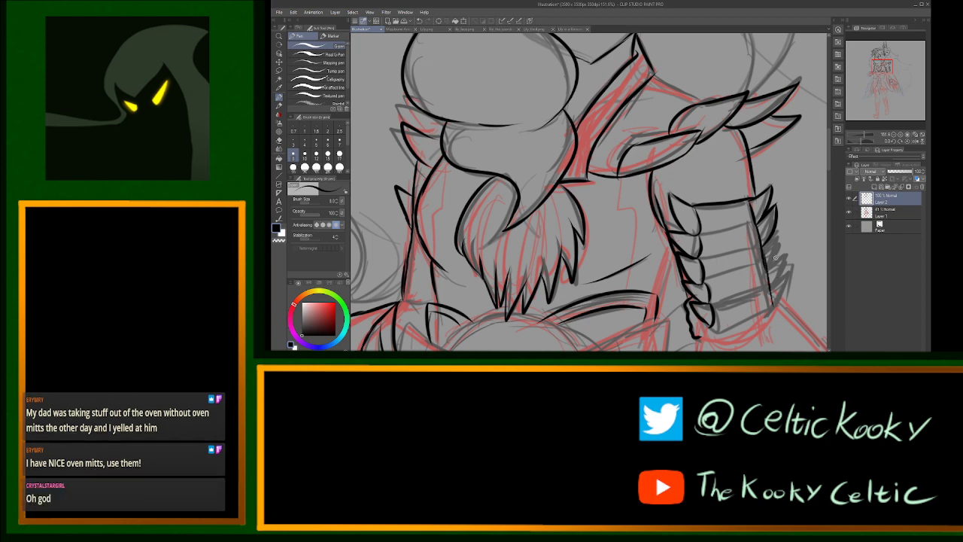
mouse_move(762, 249)
left_mouse_down()
mouse_move(777, 230)
mouse_move(767, 265)
mouse_move(784, 254)
mouse_move(785, 263)
mouse_move(772, 282)
mouse_move(774, 263)
mouse_move(772, 285)
mouse_move(788, 270)
mouse_move(772, 305)
left_mouse_up()
key("ctrl+z")
key("ctrl+z")
key("ctrl+z")
key("ctrl+z")
key("ctrl+z")
key("ctrl+z")
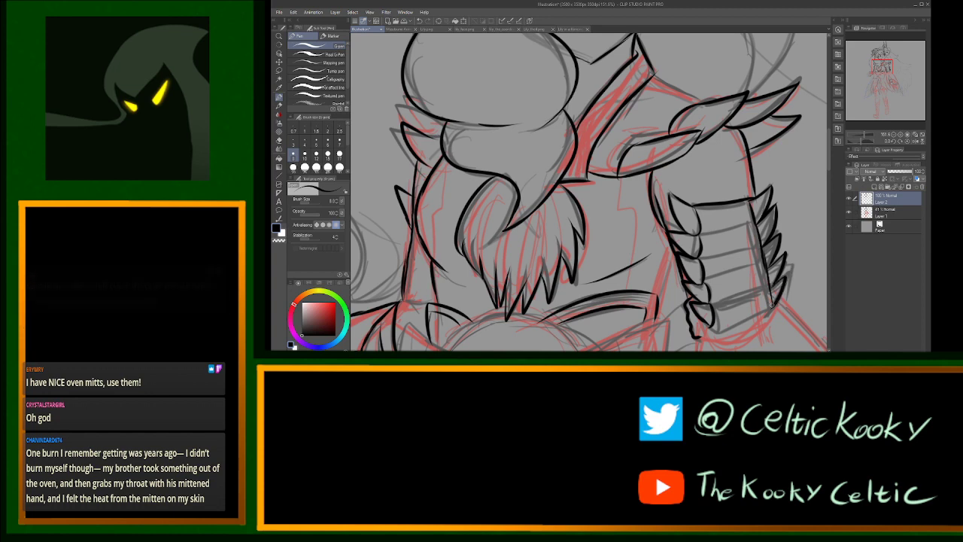
Step: Ink the armguard's curved bottom edge and the crosswise lines separating its plates
left_click_drag(709, 328, 776, 309)
key("ctrl+z")
mouse_move(705, 330)
left_mouse_down()
mouse_move(773, 305)
mouse_move(750, 315)
mouse_move(728, 297)
mouse_move(765, 287)
mouse_move(711, 300)
mouse_move(769, 286)
left_mouse_up()
key("ctrl+z")
key("ctrl+z")
left_click_drag(703, 282, 771, 261)
key("ctrl+z")
mouse_move(703, 282)
left_mouse_down()
mouse_move(768, 261)
mouse_move(700, 257)
mouse_move(761, 242)
left_mouse_up()
left_click_drag(699, 238, 755, 222)
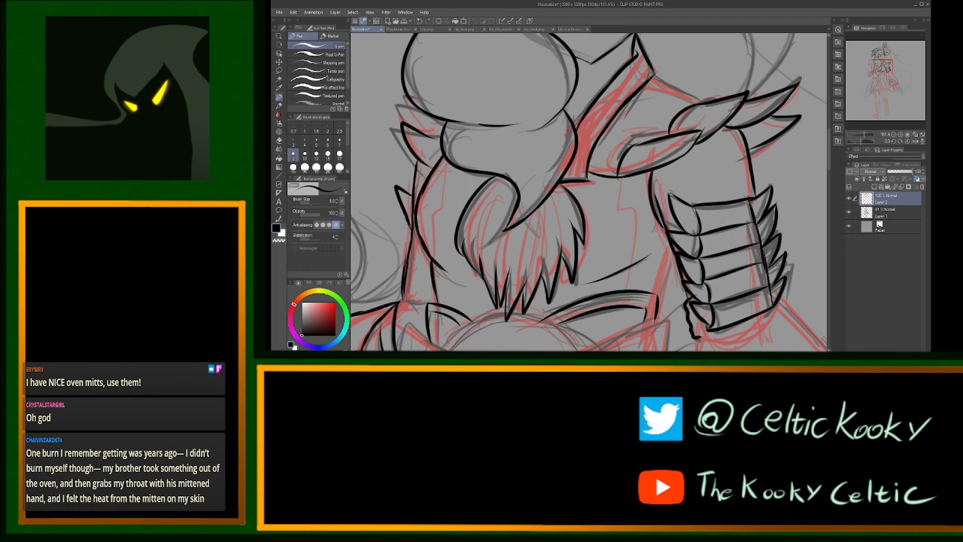
key("ctrl+z")
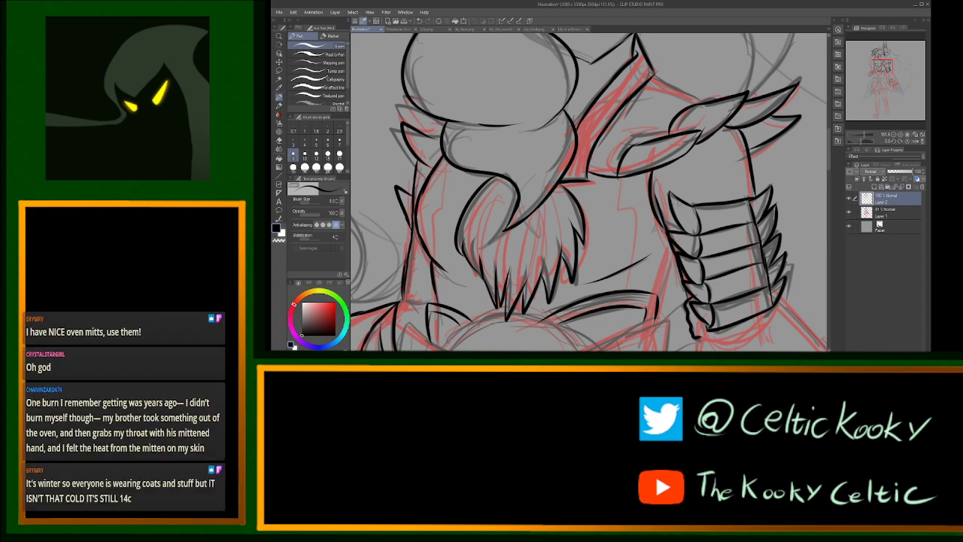
Step: Ink the torso's side line from the waistband up to the armguard
key("e")
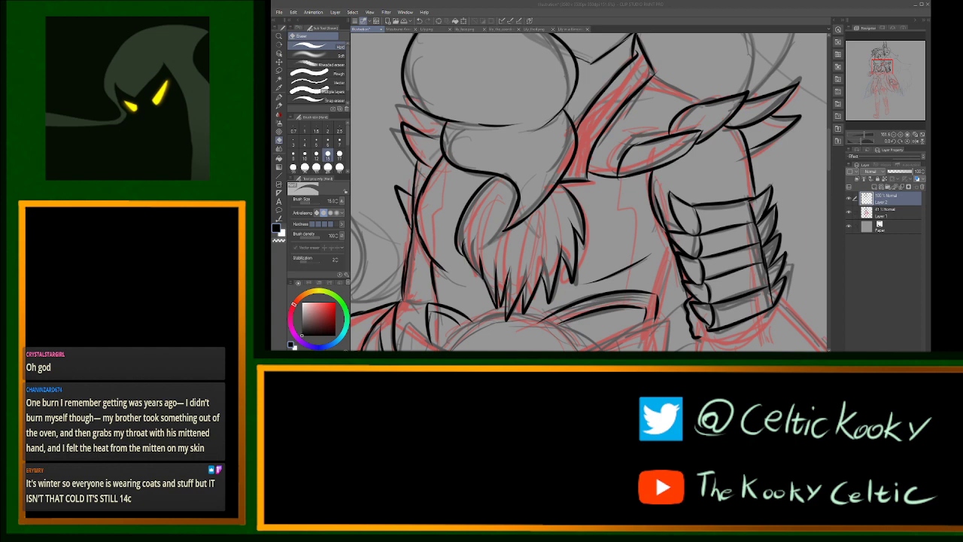
left_click(614, 268)
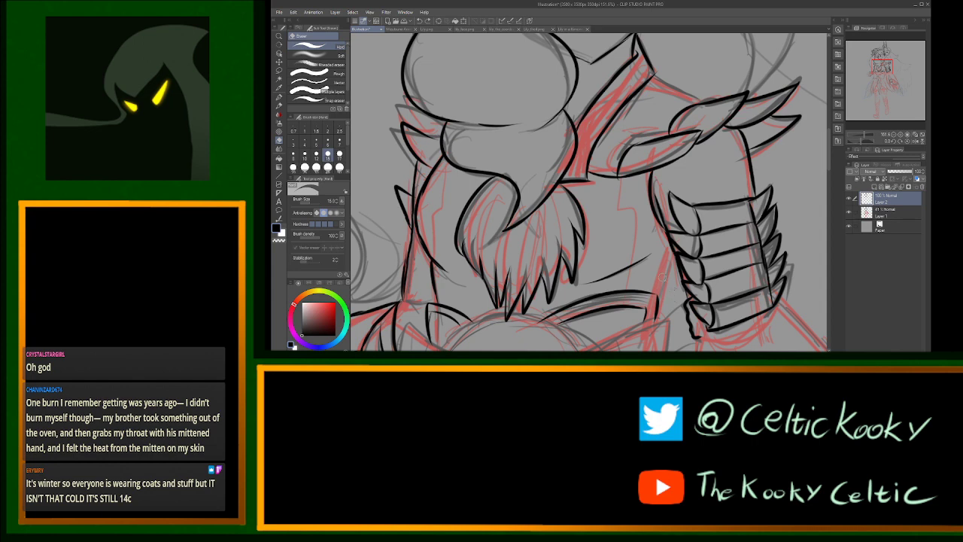
key("p")
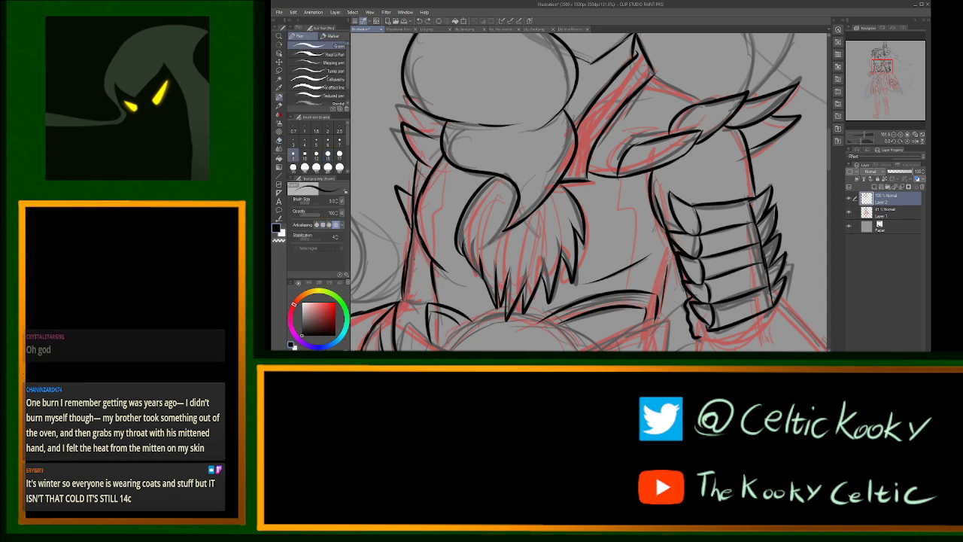
key("ctrl+z")
left_click_drag(658, 316, 672, 256)
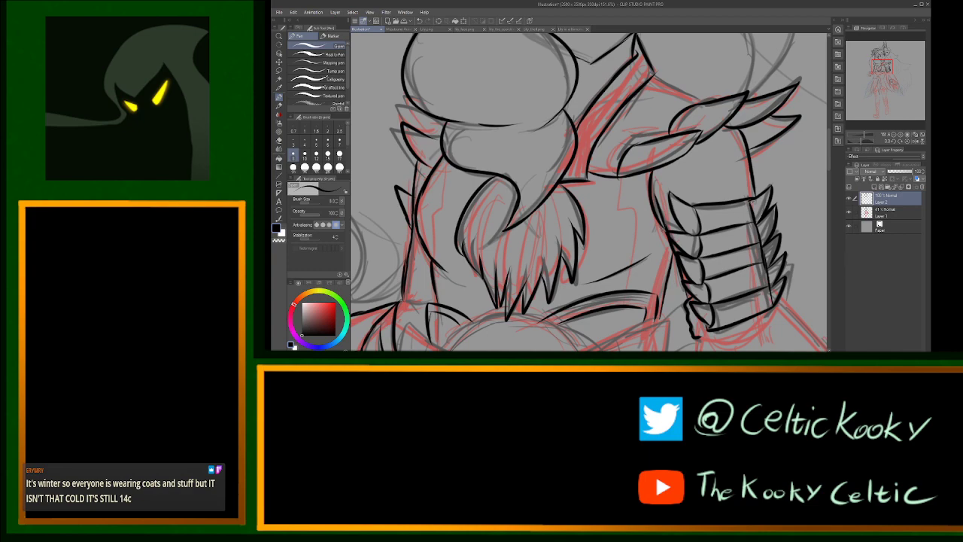
Step: Ink the lower rim beneath the armguard's bottom plate, starting from its inner corner
key("ctrl+space")
mouse_move(719, 280)
left_mouse_down()
mouse_move(743, 309)
mouse_move(782, 309)
left_mouse_up()
mouse_move(654, 303)
left_mouse_down()
mouse_move(722, 293)
mouse_move(714, 296)
mouse_move(738, 261)
left_mouse_up()
key("ctrl+z")
mouse_move(653, 299)
left_mouse_down()
mouse_move(696, 297)
mouse_move(677, 298)
left_mouse_up()
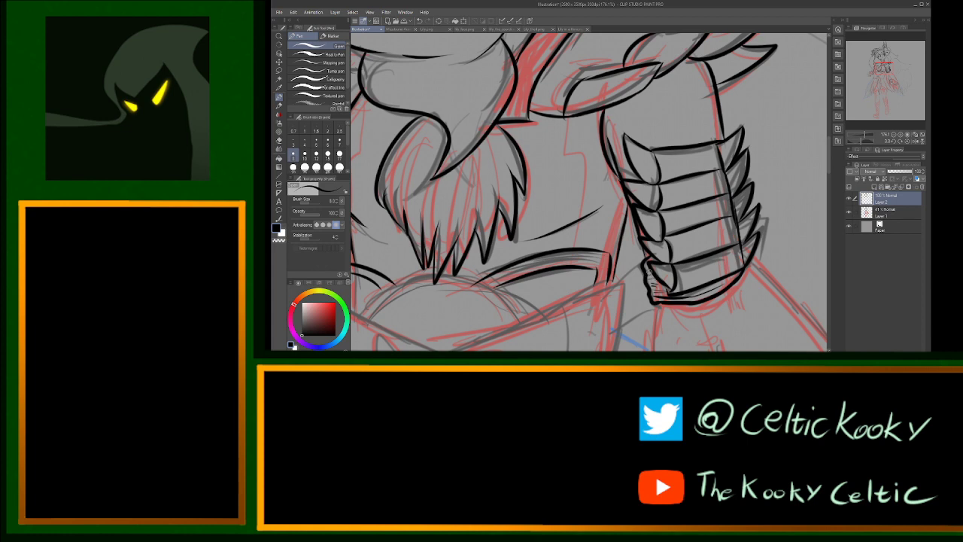
Step: Ink the inner line of the hair behind the neck, from beside the cheek down to the shoulder armor
key("/")
scroll(648, 270, "down", 5)
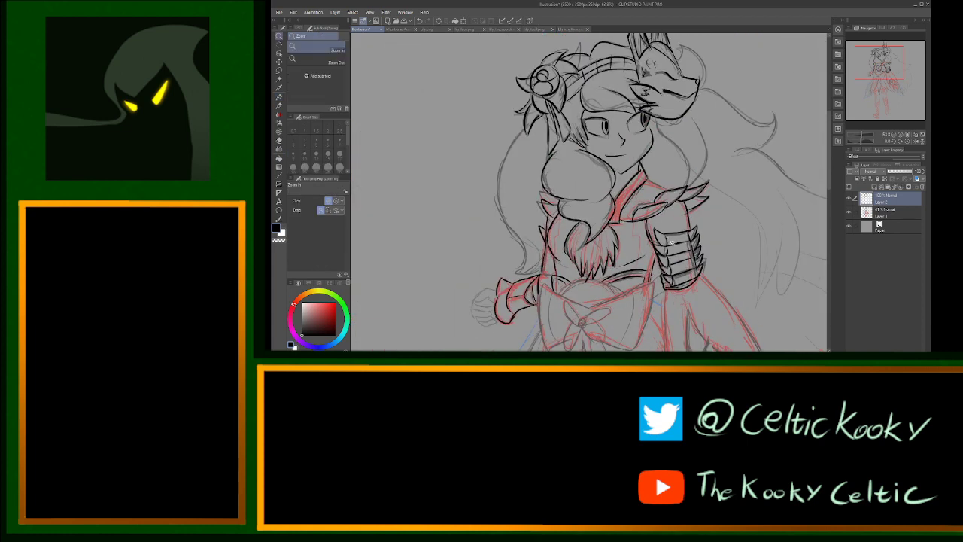
scroll(616, 95, "up", 3)
key("p")
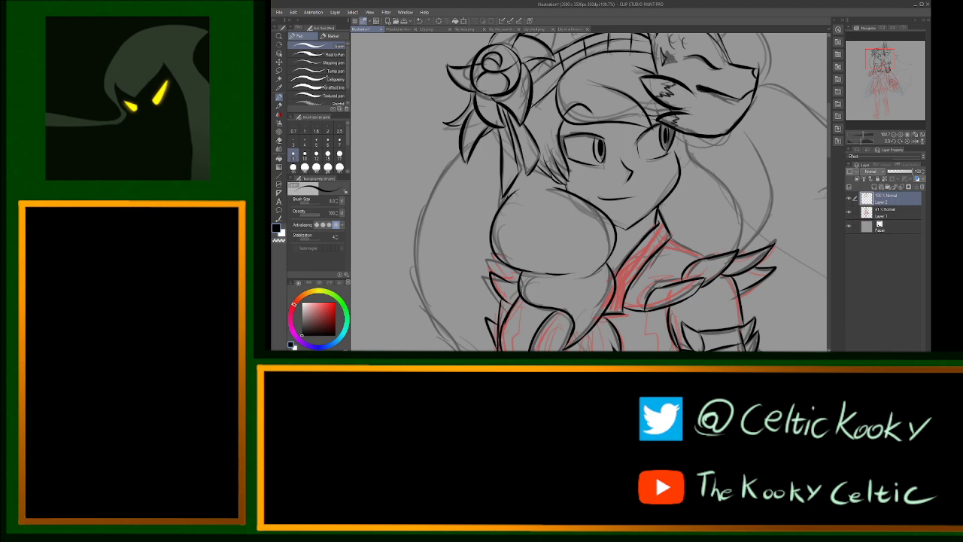
left_click_drag(665, 113, 638, 104)
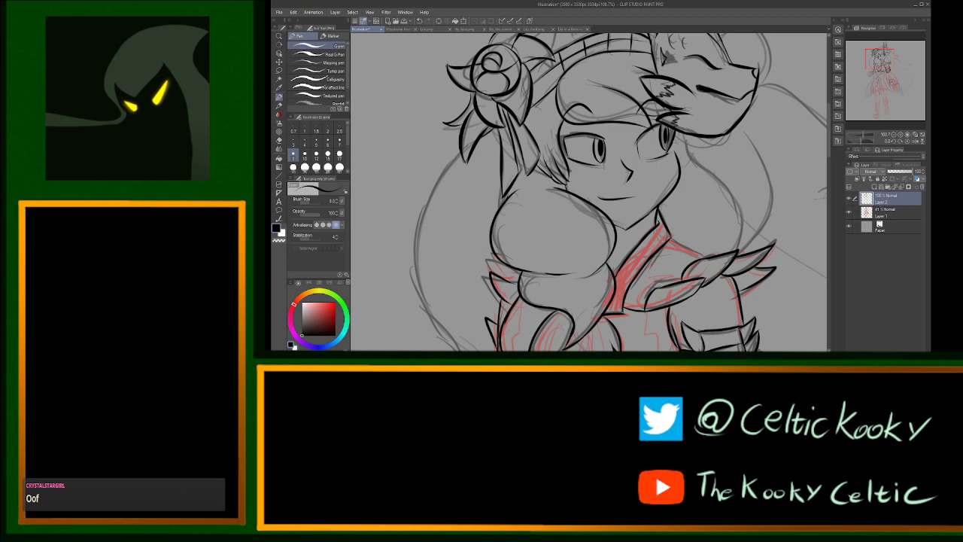
mouse_move(675, 135)
left_mouse_down()
mouse_move(681, 165)
mouse_move(721, 231)
left_mouse_up()
key("ctrl+z")
mouse_move(674, 136)
left_mouse_down()
mouse_move(722, 252)
mouse_move(757, 148)
left_mouse_up()
key("ctrl+z")
left_click_drag(718, 194, 734, 254)
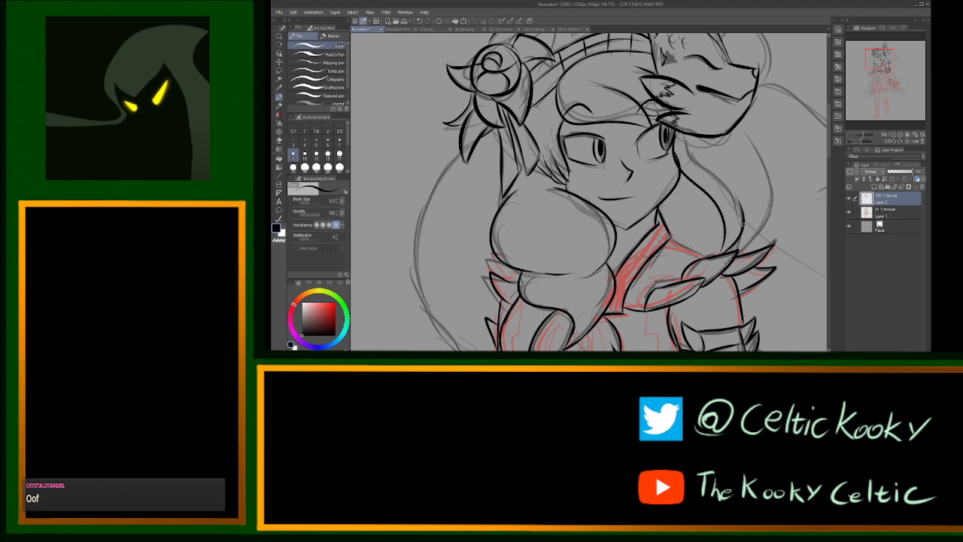
Step: Ink the outer line of the hair behind the neck, from below the fox mask down to the shoulder armor
left_click_drag(741, 134, 749, 228)
key("ctrl+z")
left_click_drag(744, 132, 739, 229)
key("ctrl+z")
left_click_drag(754, 128, 745, 217)
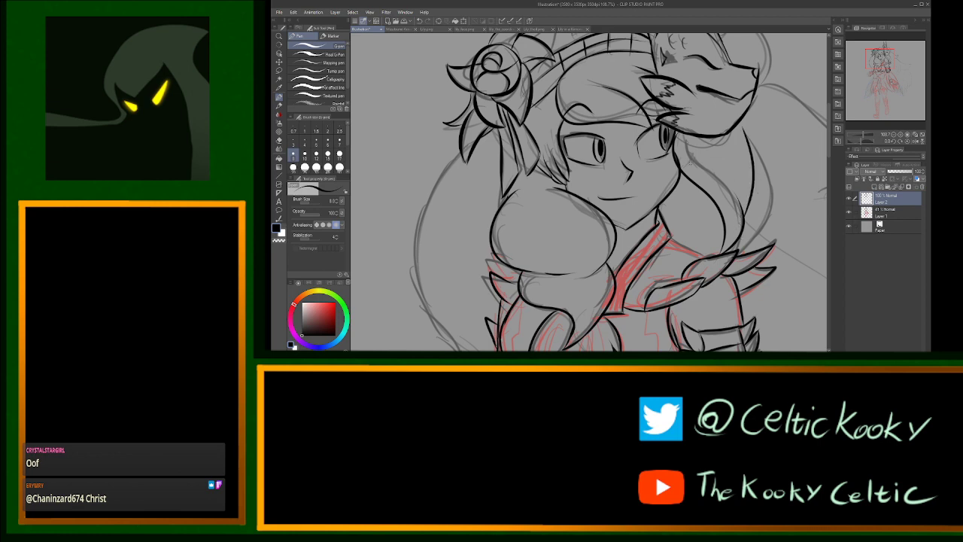
key("e")
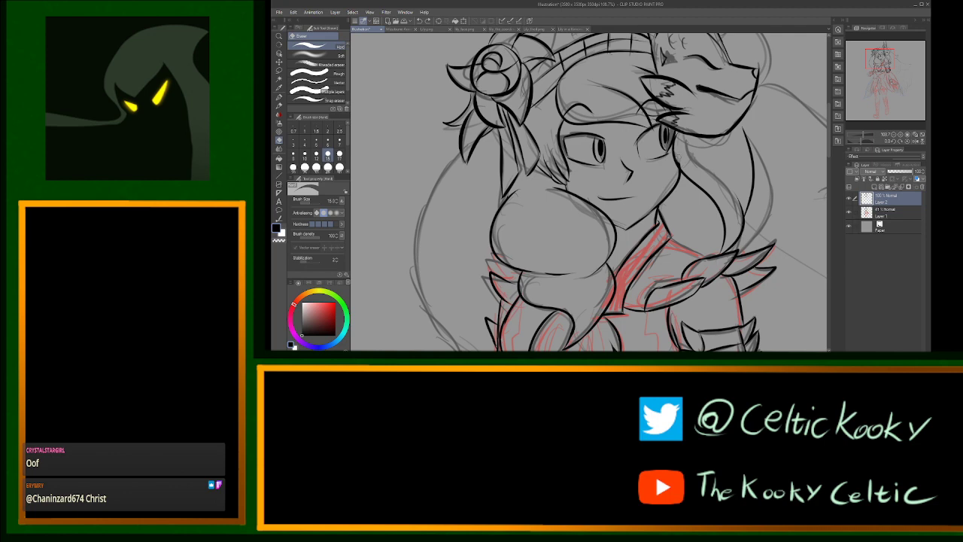
Step: Ink a short neck line beneath the chin with the pen
key("ctrl+space")
mouse_move(698, 163)
left_mouse_down()
mouse_move(571, 164)
mouse_move(816, 167)
left_mouse_up()
key("p")
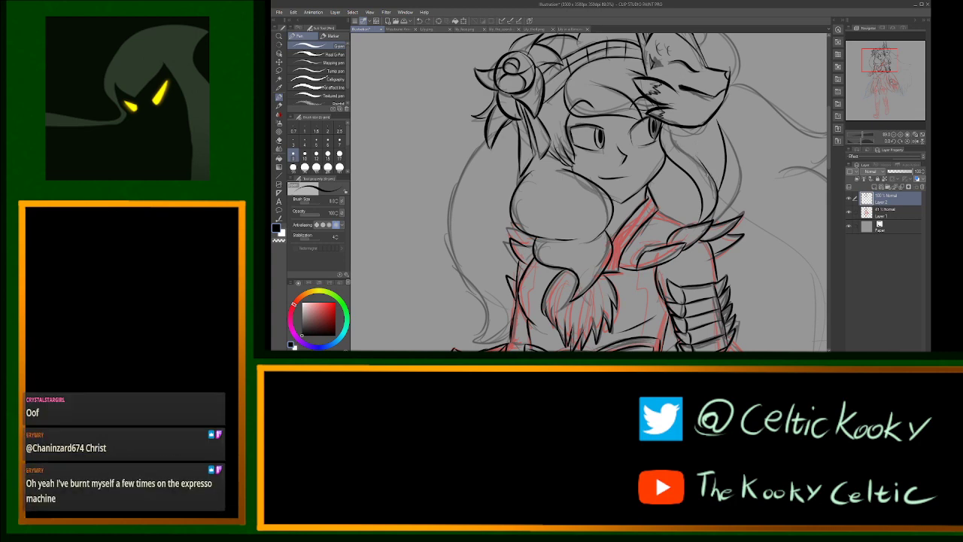
key("ctrl+z")
left_click_drag(697, 151, 717, 188)
key("ctrl+z")
left_click_drag(625, 206, 618, 222)
Step: Ink the outer line of the long side hair lock, from below the flower ornament down to its tip beside the elbow
left_click_drag(489, 138, 449, 252)
key("ctrl+z")
mouse_move(489, 139)
left_mouse_down()
mouse_move(463, 174)
mouse_move(489, 315)
left_mouse_up()
key("ctrl+z")
left_click_drag(491, 137, 481, 326)
key("ctrl+z")
mouse_move(491, 137)
left_mouse_down()
mouse_move(448, 220)
mouse_move(497, 338)
left_mouse_up()
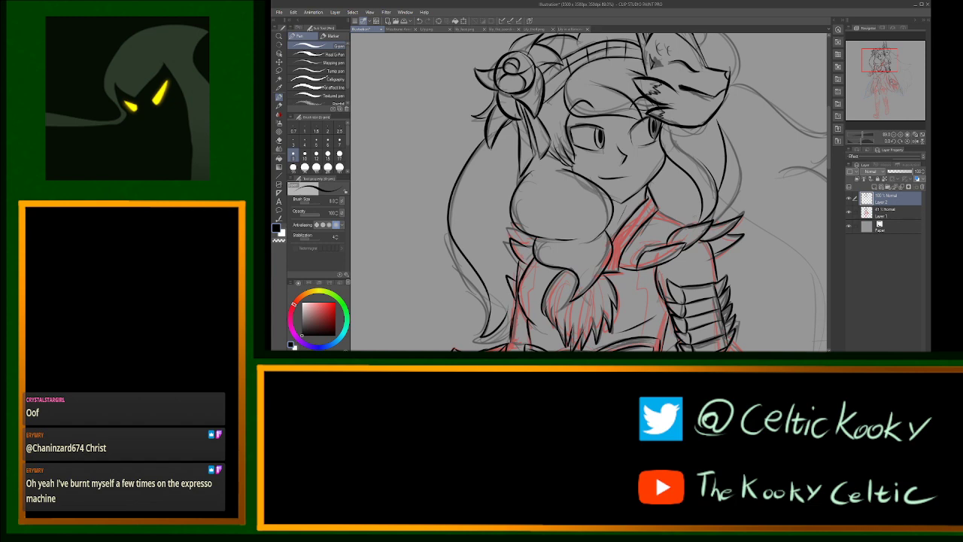
left_click_drag(499, 325, 483, 349)
key("ctrl+z")
Step: Check the Mizutsune armor reference, and ink an angled seam line on the torso on each side of the hanging fur
left_click(398, 29)
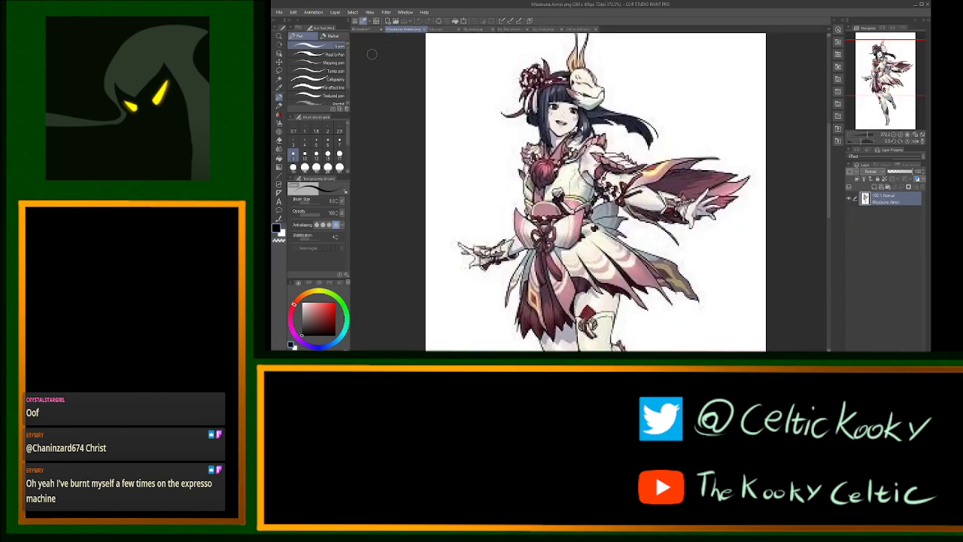
left_click(364, 30)
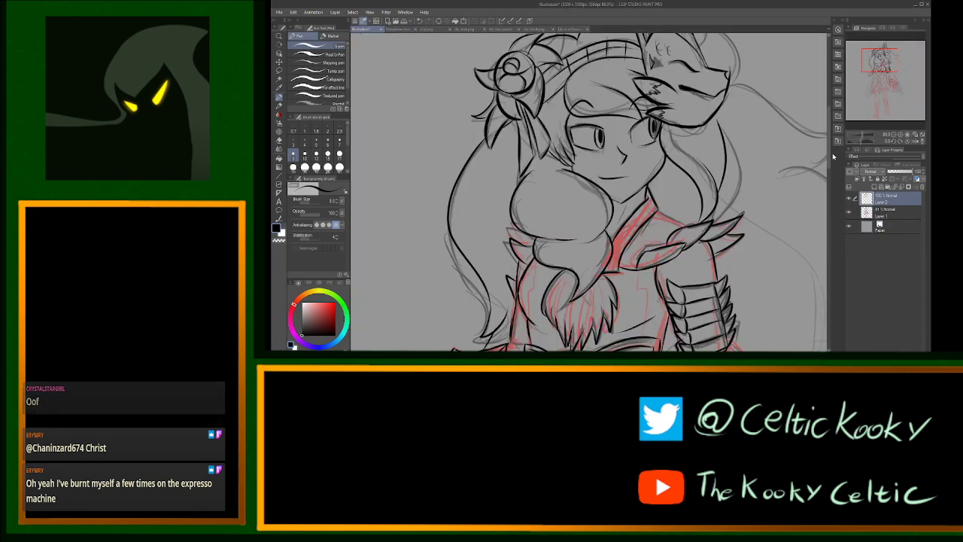
scroll(642, 198, "down", 3)
left_click_drag(639, 182, 626, 229)
key("ctrl+z")
left_click_drag(640, 184, 621, 237)
key("ctrl+z")
left_click_drag(641, 182, 620, 237)
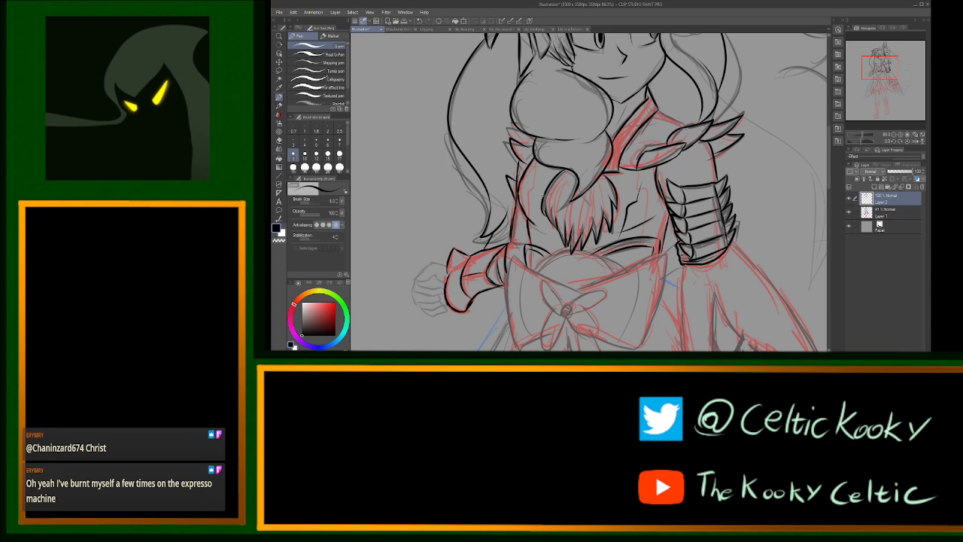
left_click_drag(531, 186, 542, 230)
key("ctrl+z")
left_click_drag(531, 187, 544, 241)
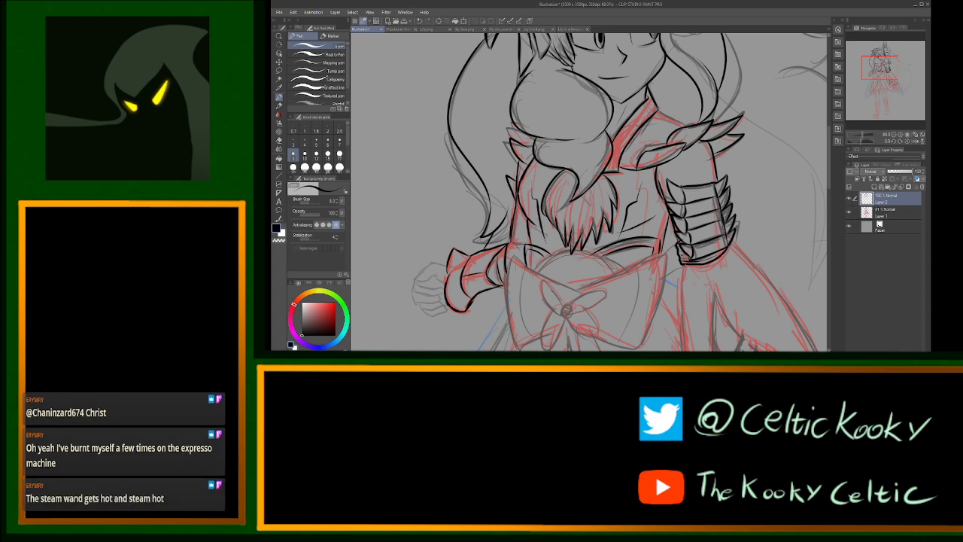
Step: Recheck the armor reference, and ink short detail lines on the torso's side near the armguard
left_click(403, 28)
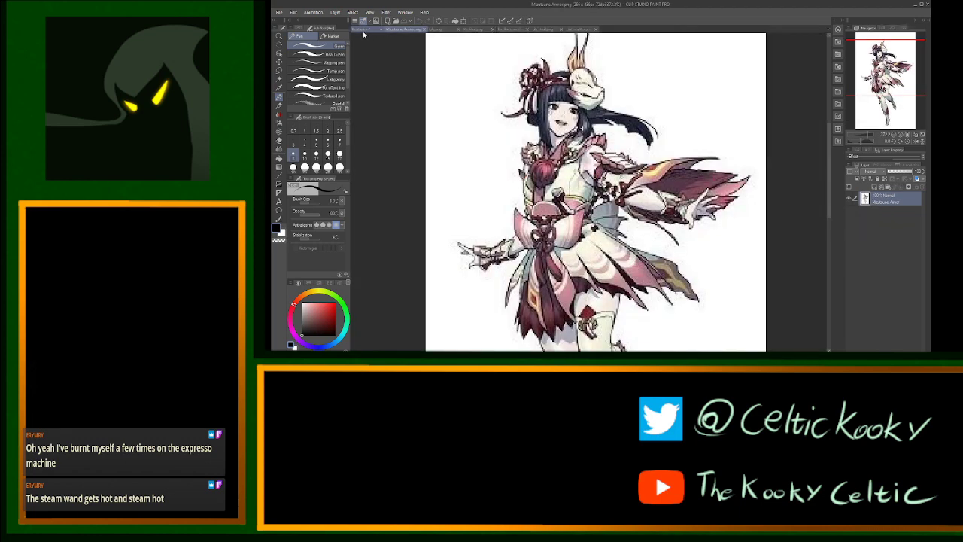
left_click(363, 29)
left_click_drag(655, 199, 656, 213)
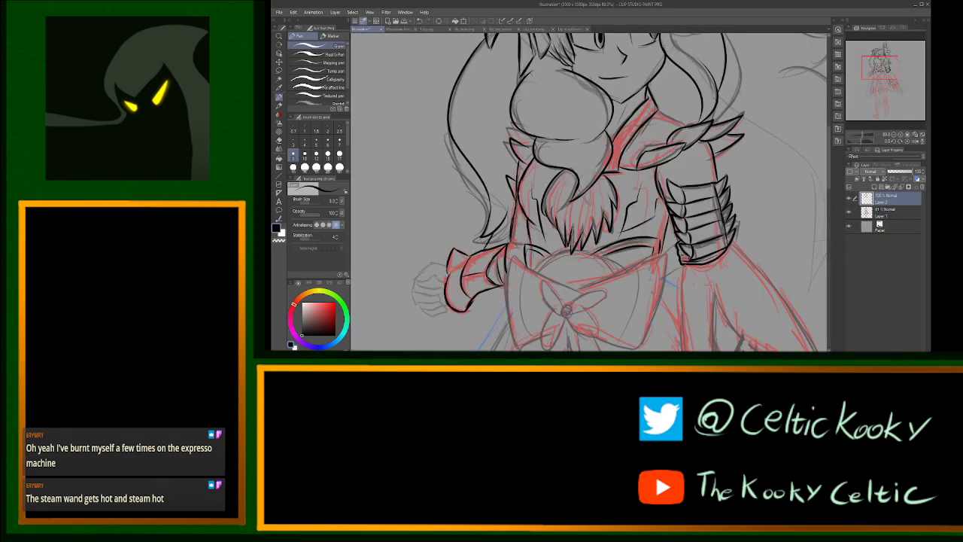
left_click(403, 29)
left_click(368, 30)
left_click_drag(659, 219, 667, 227)
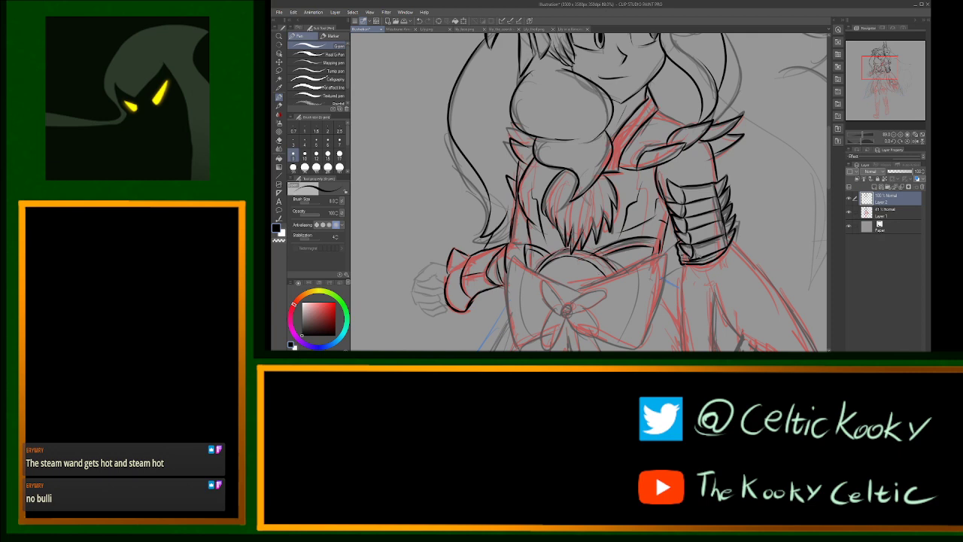
Step: Ink the upper outline and first knuckle lines of the clenched hand beyond the sleeve cuff
key("ctrl+space")
left_click_drag(698, 259, 725, 208)
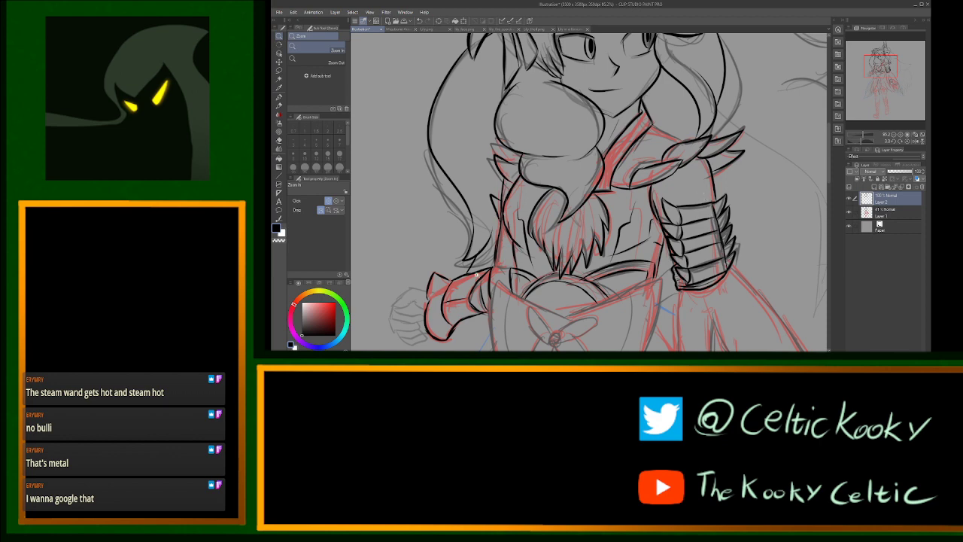
left_click_drag(488, 273, 518, 268)
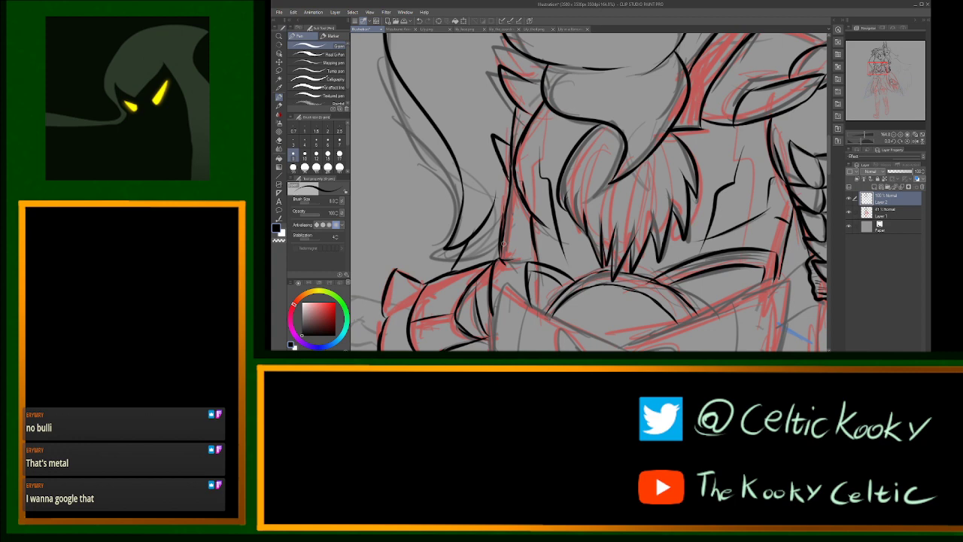
left_click_drag(671, 240, 631, 224)
left_click_drag(563, 264, 589, 262)
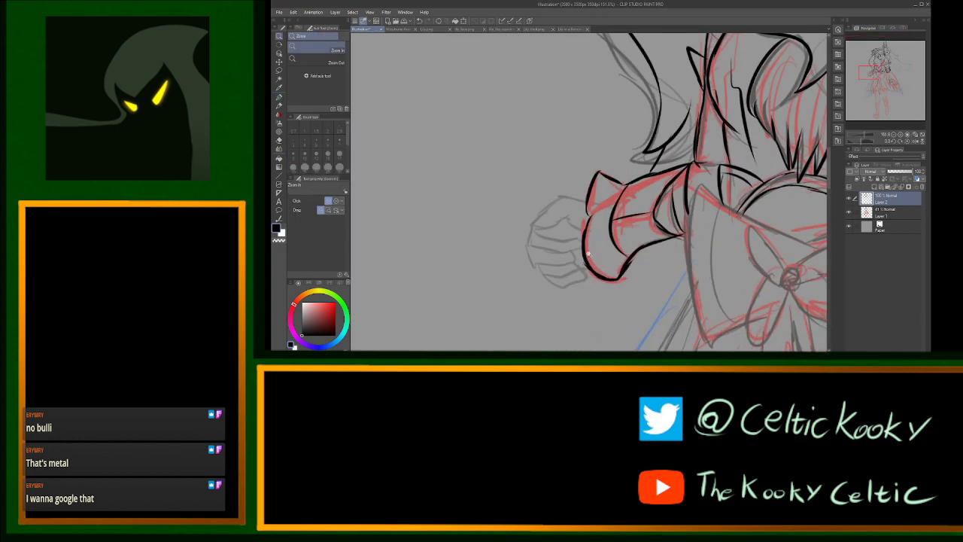
mouse_move(588, 200)
left_mouse_down()
mouse_move(564, 196)
mouse_move(532, 227)
mouse_move(563, 195)
mouse_move(537, 224)
mouse_move(558, 215)
left_mouse_up()
key("ctrl+z")
key("ctrl+z")
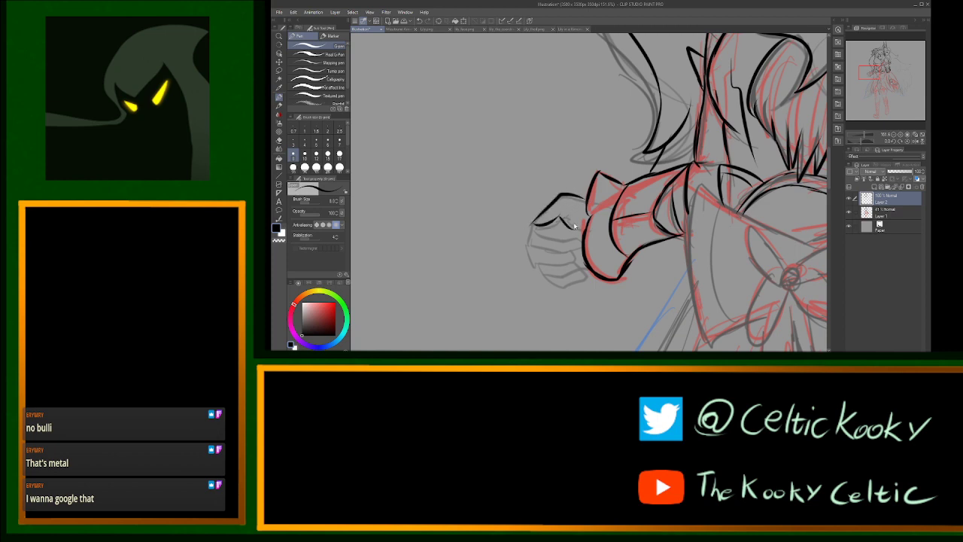
Step: Ink the remaining curled fingers and the lower edge of the clenched hand up to the cuff
mouse_move(562, 215)
left_mouse_down()
mouse_move(593, 224)
mouse_move(571, 225)
mouse_move(583, 226)
mouse_move(567, 207)
mouse_move(567, 218)
mouse_move(532, 227)
mouse_move(528, 243)
mouse_move(583, 246)
mouse_move(541, 237)
mouse_move(556, 225)
mouse_move(546, 247)
mouse_move(530, 244)
mouse_move(540, 267)
mouse_move(567, 273)
mouse_move(558, 271)
mouse_move(577, 251)
left_mouse_up()
key("ctrl+z")
key("ctrl+z")
key("ctrl+z")
key("ctrl+z")
key("ctrl+z")
mouse_move(546, 273)
left_mouse_down()
mouse_move(562, 285)
mouse_move(586, 267)
left_mouse_up()
key("ctrl+z")
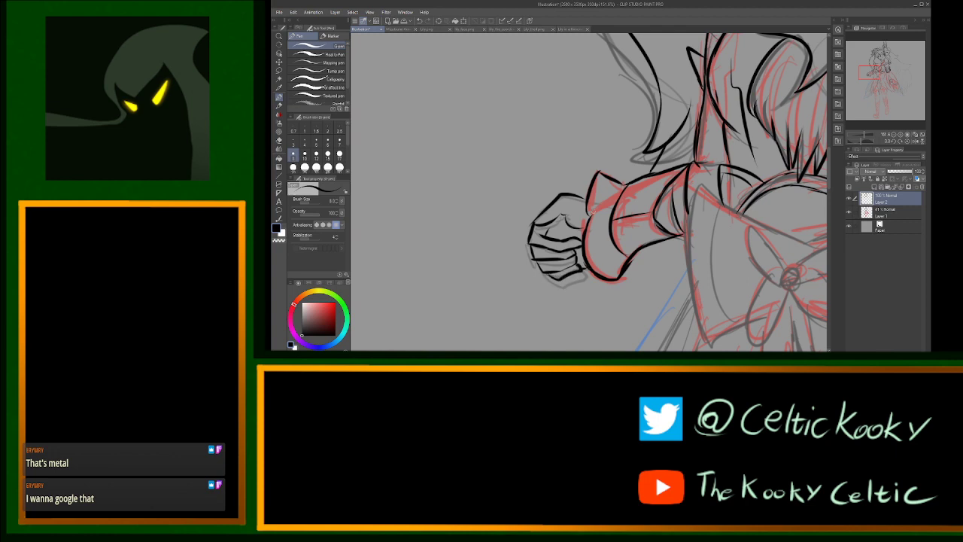
Step: Ink the small round knot at the center of the waist bow
key("ctrl+space")
left_click_drag(657, 216, 601, 218)
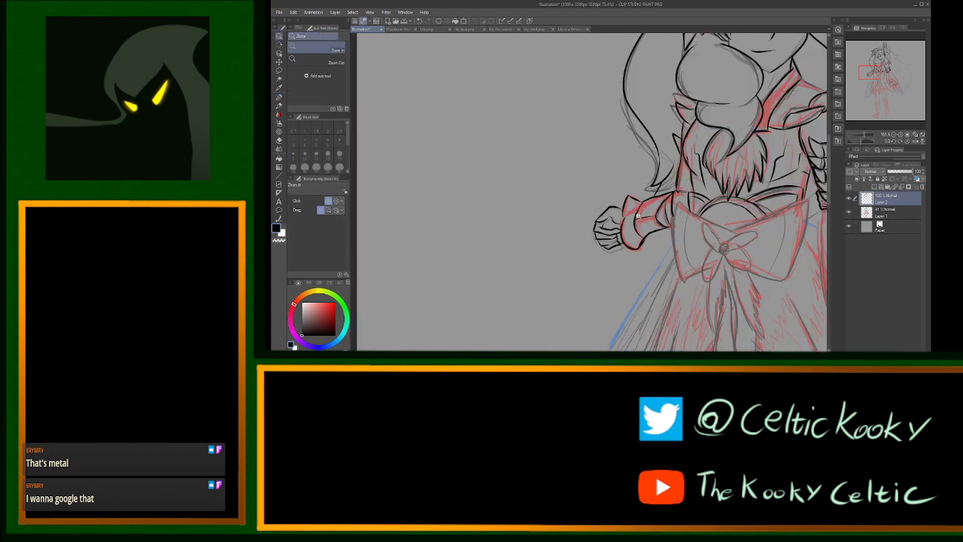
left_click(783, 217)
key("p")
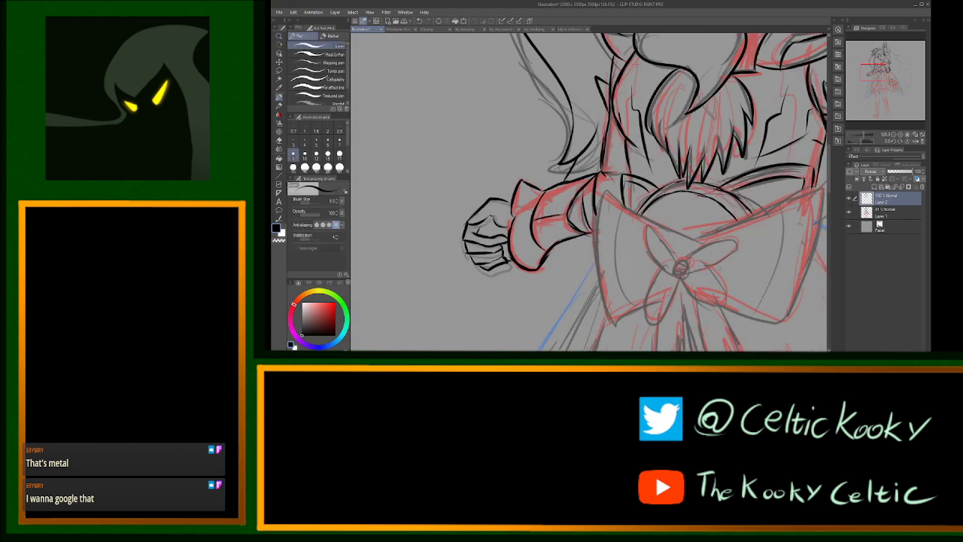
left_click_drag(681, 268, 607, 266)
left_click_drag(599, 272, 606, 269)
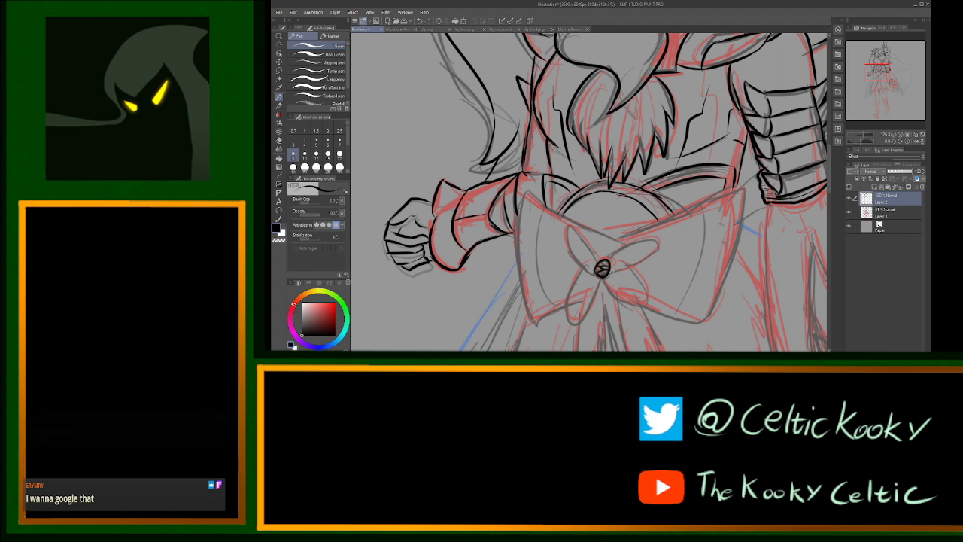
Step: Ink the outer outlines of the four petal-shaped loops around the bow's knot
mouse_move(611, 260)
left_mouse_down()
mouse_move(612, 272)
mouse_move(597, 256)
mouse_move(618, 300)
mouse_move(623, 267)
mouse_move(556, 280)
mouse_move(568, 286)
left_mouse_up()
key("ctrl+z")
key("ctrl+z")
key("ctrl+z")
key("ctrl+z")
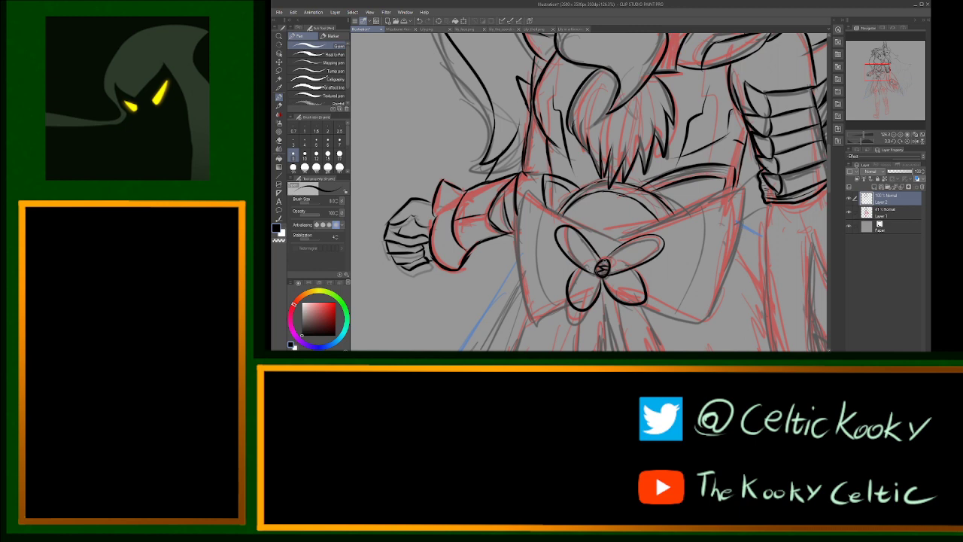
Step: Ink the inner contour lines inside the four petal-shaped loops of the waist bow
mouse_move(607, 261)
left_mouse_down()
mouse_move(659, 252)
mouse_move(615, 267)
mouse_move(630, 265)
mouse_move(621, 255)
mouse_move(653, 247)
left_mouse_up()
key("ctrl+z")
key("ctrl+z")
key("ctrl+z")
mouse_move(596, 260)
left_mouse_down()
mouse_move(577, 266)
mouse_move(598, 258)
mouse_move(566, 233)
mouse_move(597, 259)
left_mouse_up()
key("ctrl+z")
key("ctrl+z")
key("ctrl+z")
mouse_move(608, 281)
left_mouse_down()
mouse_move(642, 295)
mouse_move(628, 297)
mouse_move(626, 261)
mouse_move(579, 306)
mouse_move(581, 274)
mouse_move(601, 266)
left_mouse_up()
key("ctrl+z")
key("ctrl+z")
key("ctrl+z")
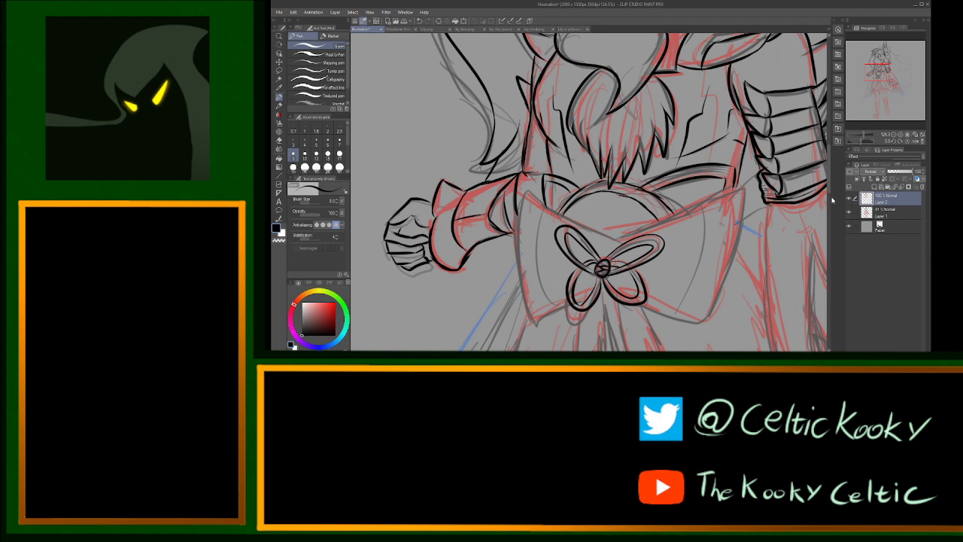
scroll(830, 201, "down", 5)
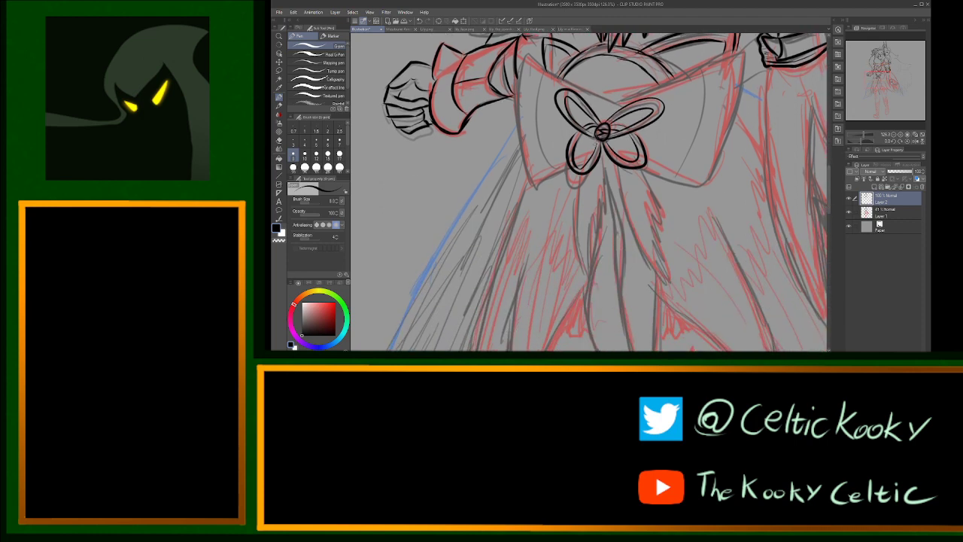
left_click_drag(594, 136, 583, 166)
left_click_drag(618, 136, 633, 156)
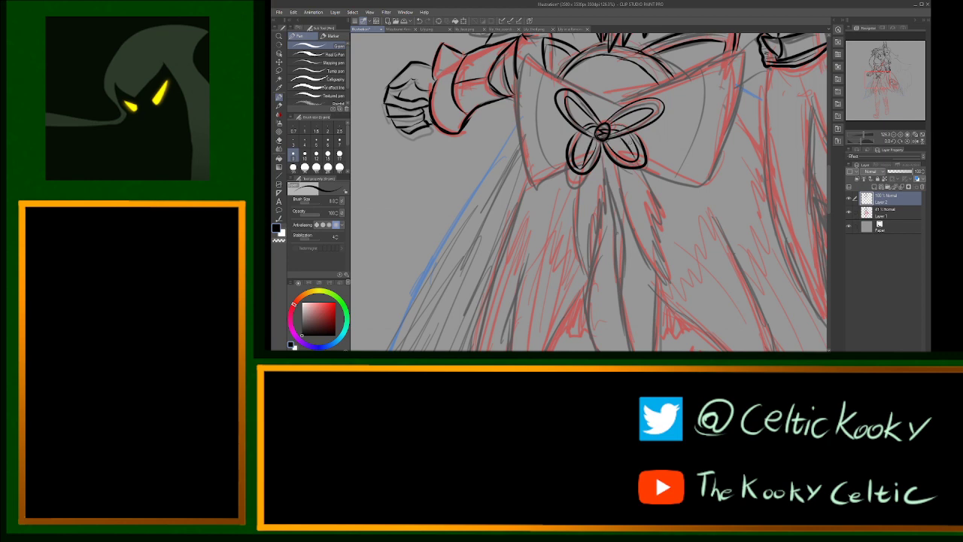
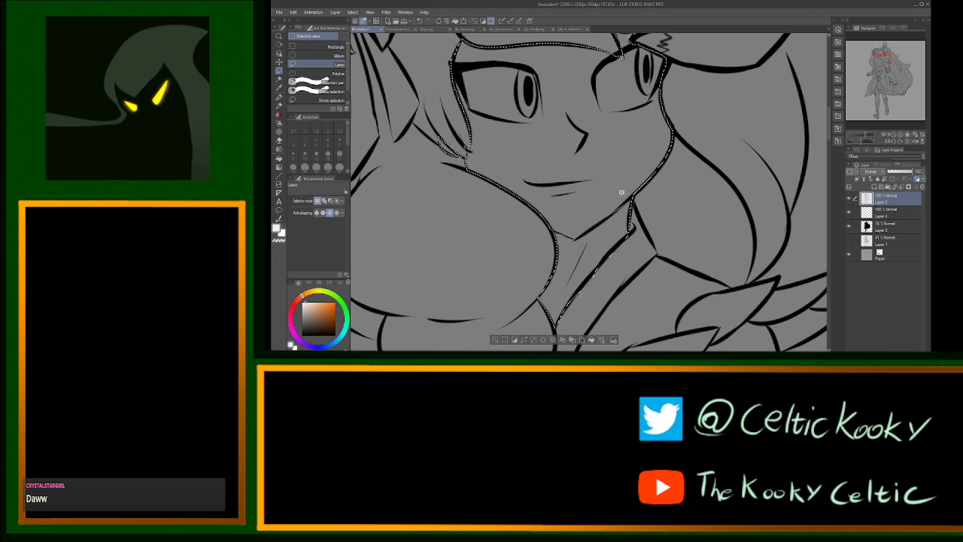
Step: Add the clenched hand to the face and neck selection by tracing its outline with the Lasso
key("ctrl+space")
left_click_drag(659, 188, 618, 182)
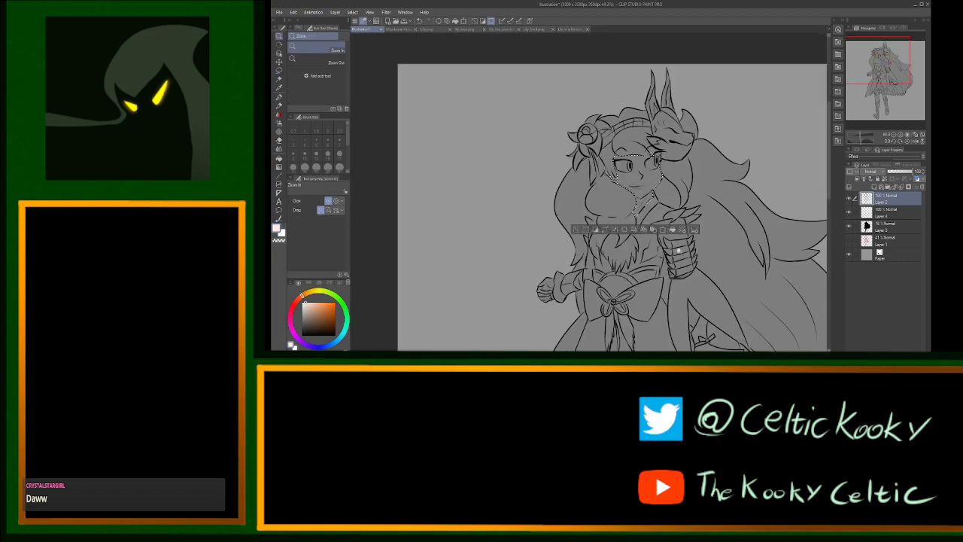
left_click_drag(531, 307, 564, 317)
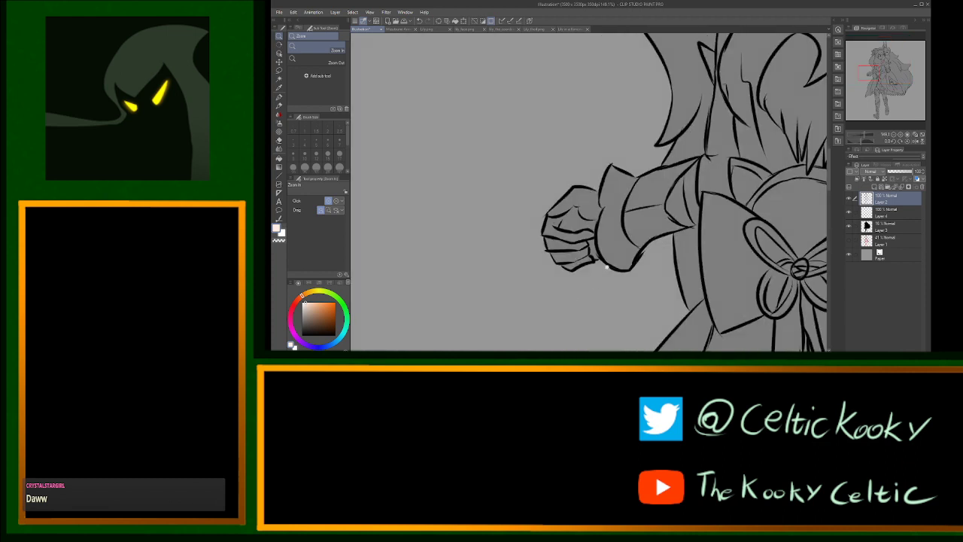
mouse_move(602, 256)
left_mouse_down()
mouse_move(601, 193)
mouse_move(574, 184)
mouse_move(545, 219)
mouse_move(544, 238)
mouse_move(572, 269)
mouse_move(600, 255)
left_mouse_up()
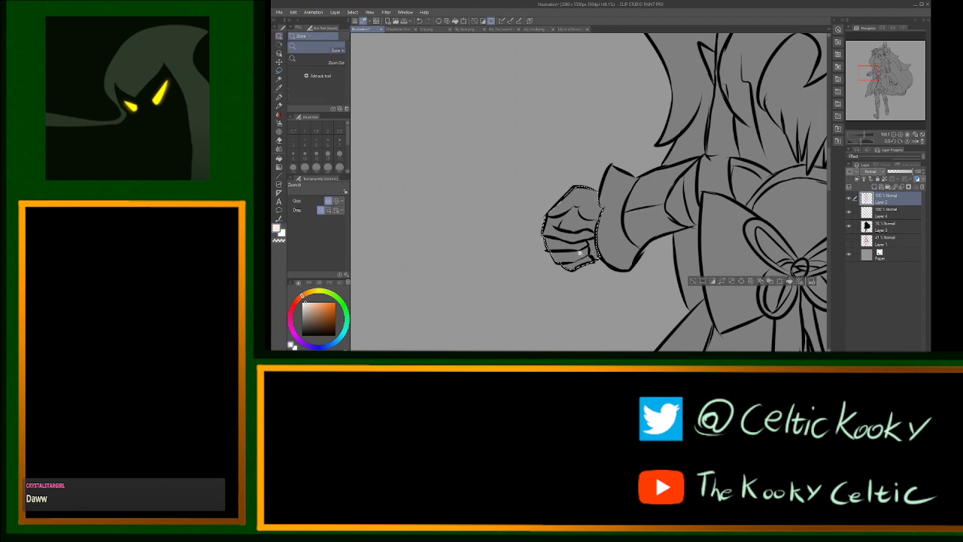
scroll(580, 254, "up", 2)
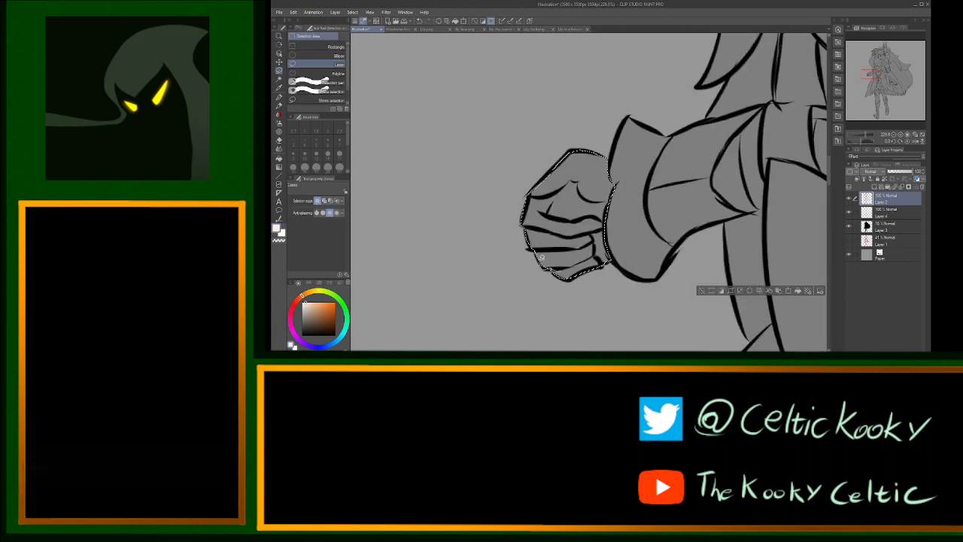
key("ctrl+space")
left_click_drag(580, 235, 564, 234)
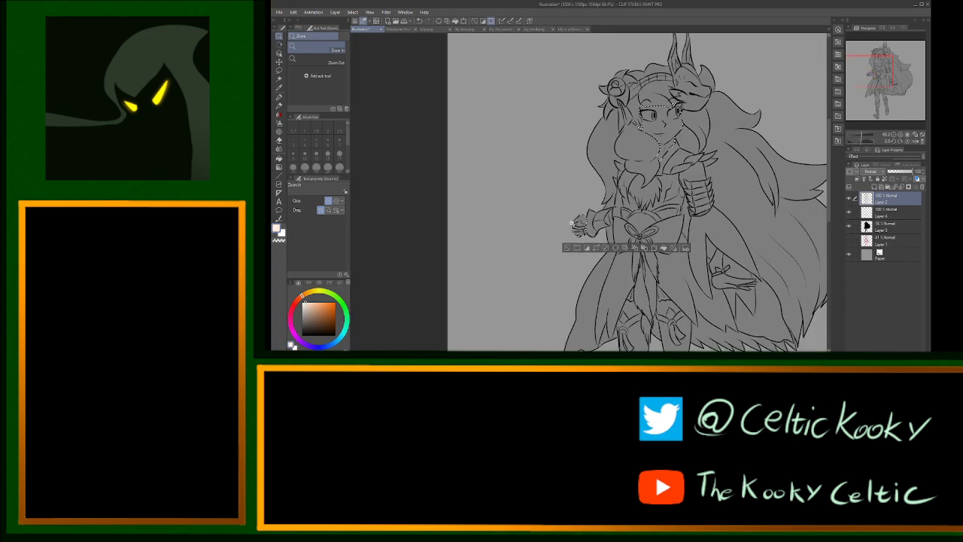
Step: Examine the hands and legs in the Mizutsune armor reference and compare them with the line art
left_click_drag(762, 318, 773, 316)
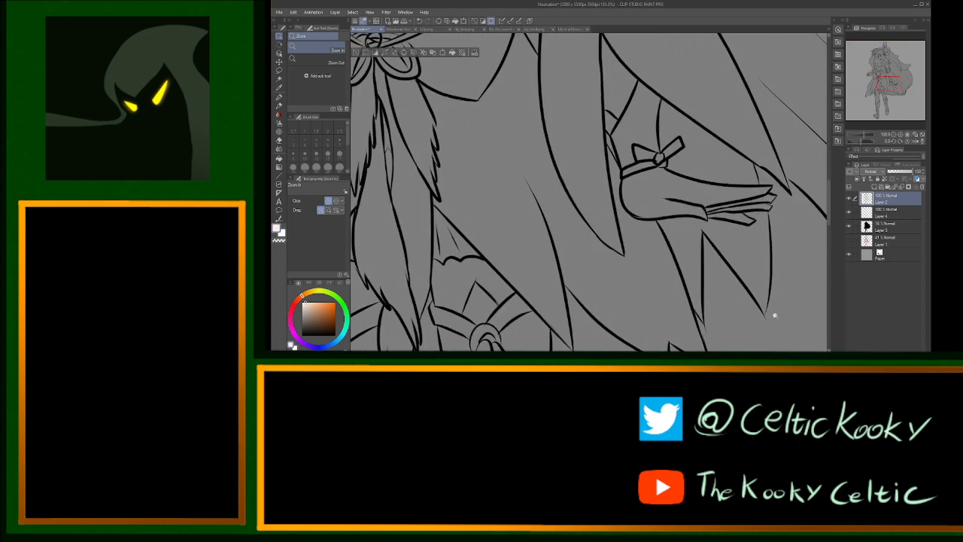
left_click(401, 29)
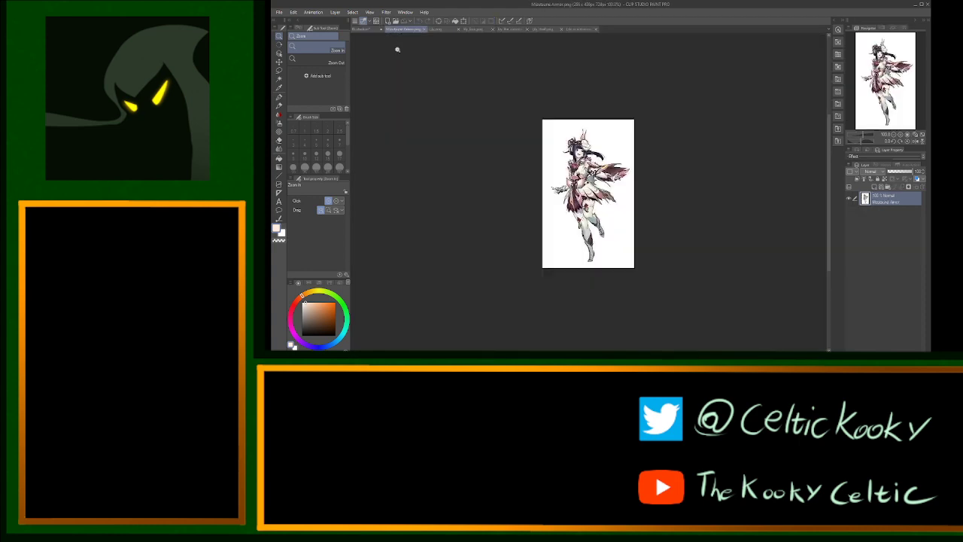
left_click_drag(588, 190, 477, 185)
left_click(368, 30)
left_click_drag(487, 145, 509, 149)
scroll(521, 158, "down", 3)
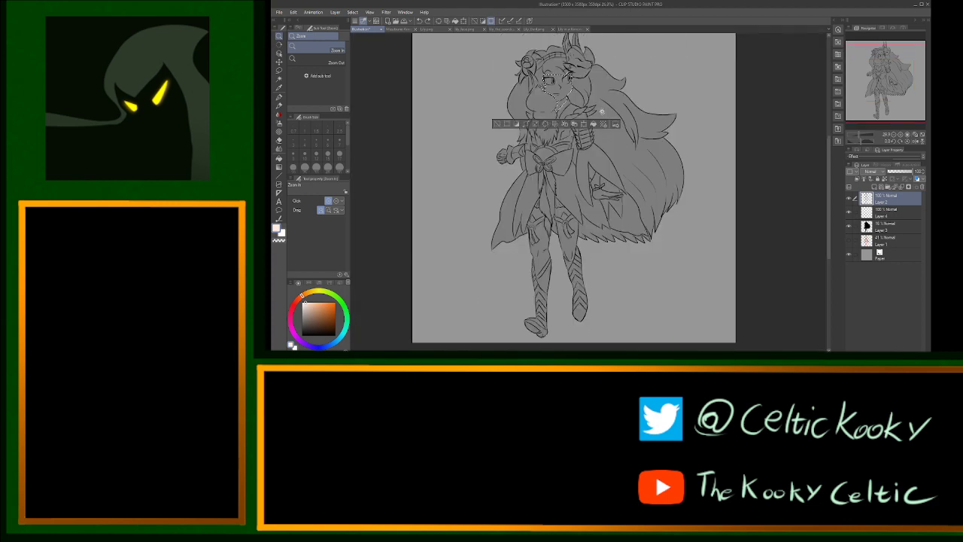
scroll(561, 92, "up", 2)
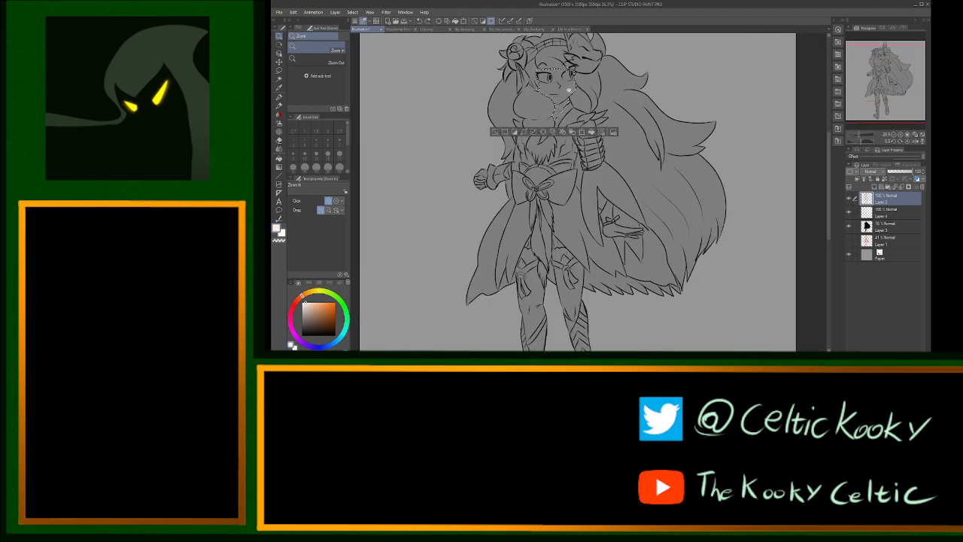
left_click(400, 29)
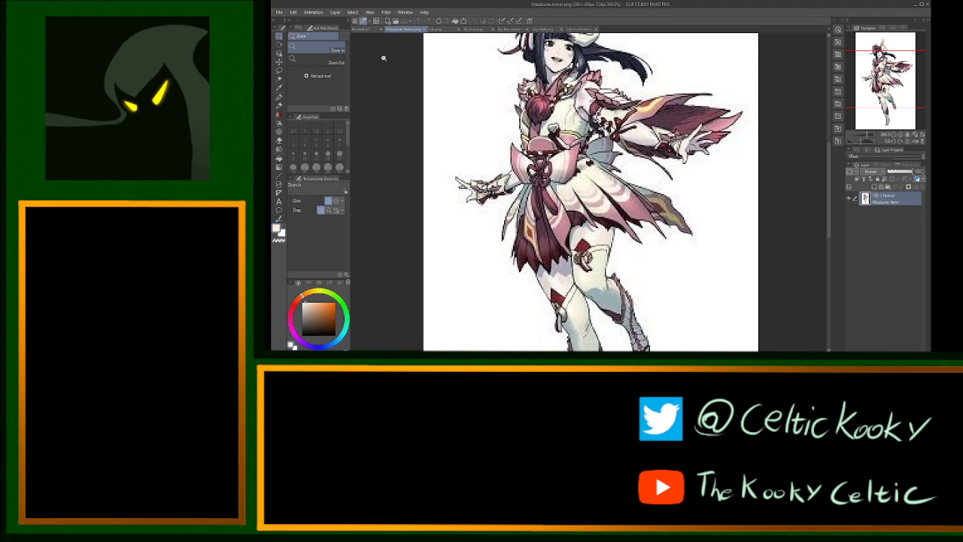
left_click(368, 31)
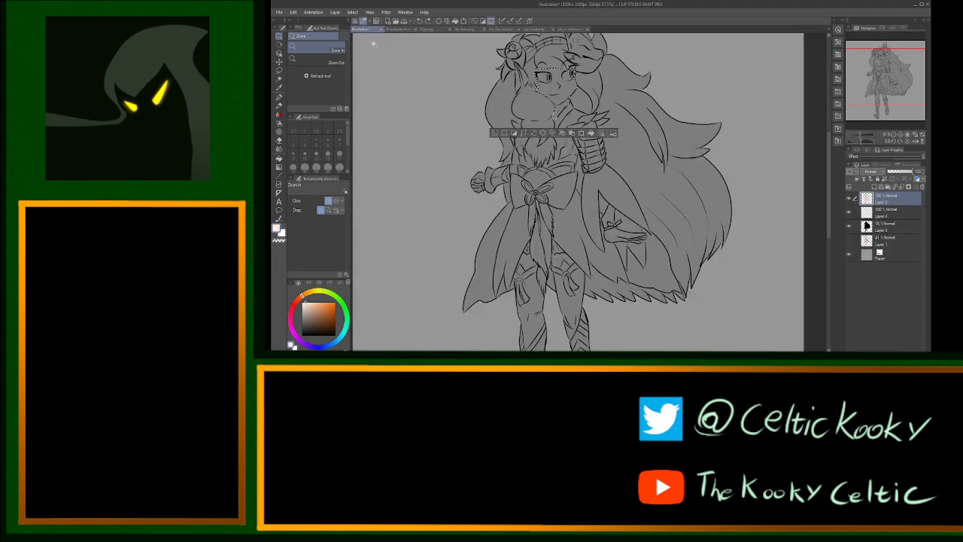
Step: Add the bare skin areas of both thighs to the selection with Auto Select and tidy the edge with the Lasso
scroll(591, 324, "up", 3)
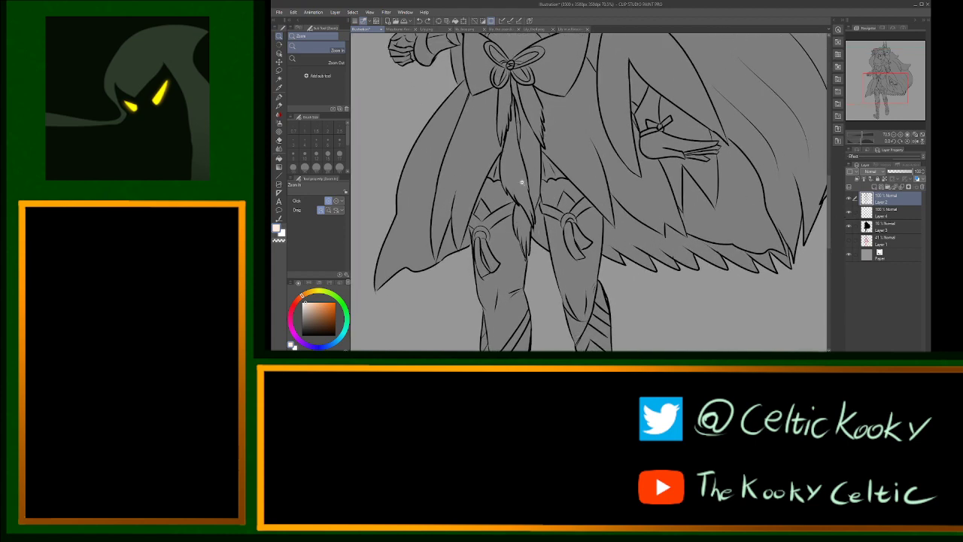
key("w")
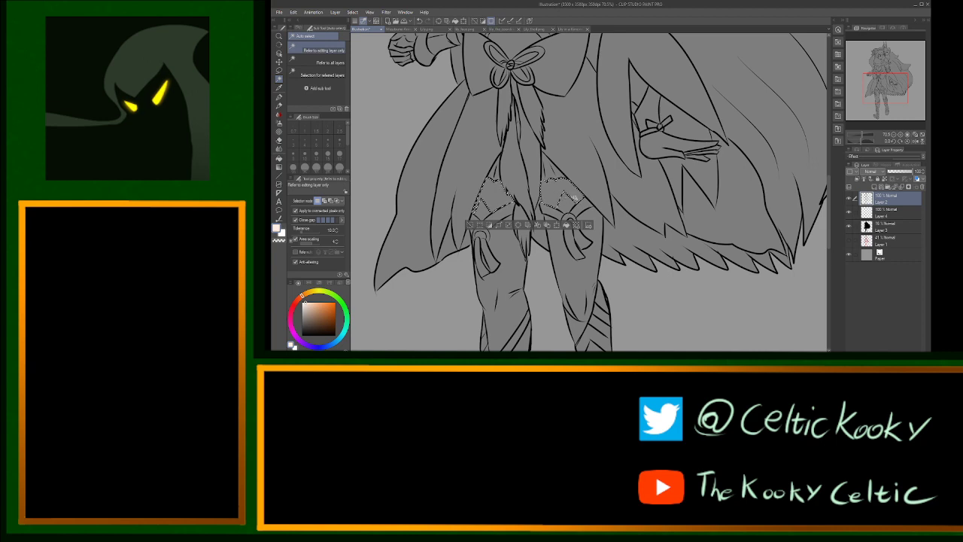
key("ctrl+space")
left_click_drag(499, 207, 516, 210)
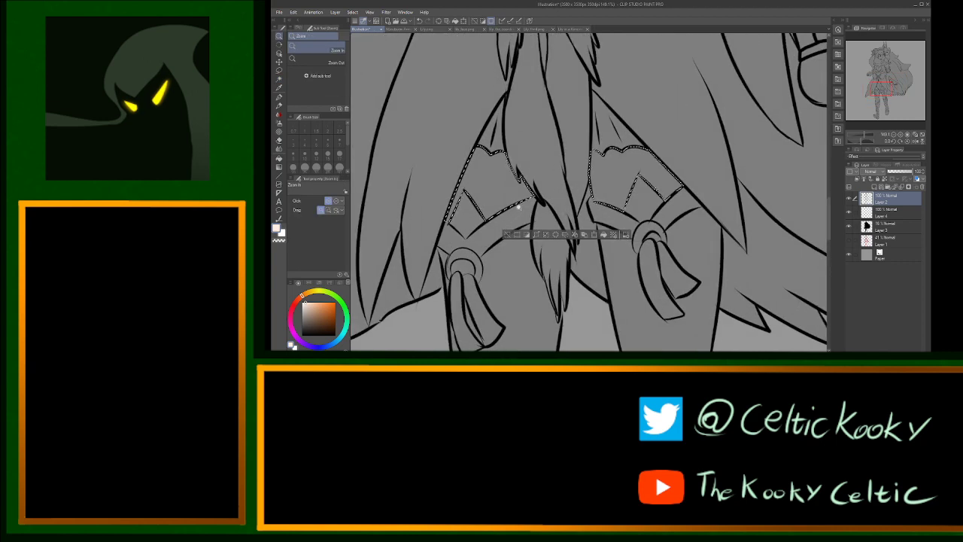
key("m")
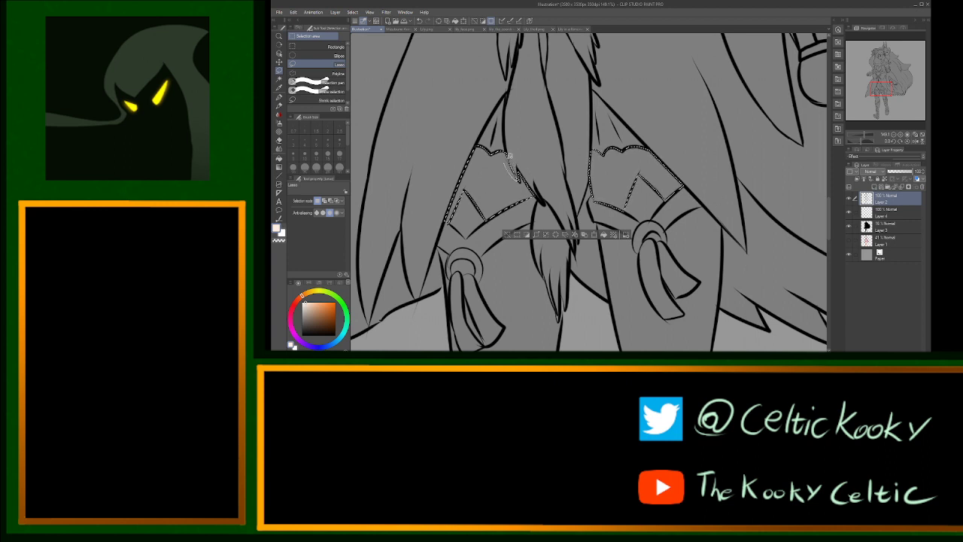
Step: Fill the selected skin areas of both thighs with the pale skin color on the layer directly below the line art
left_click(885, 216)
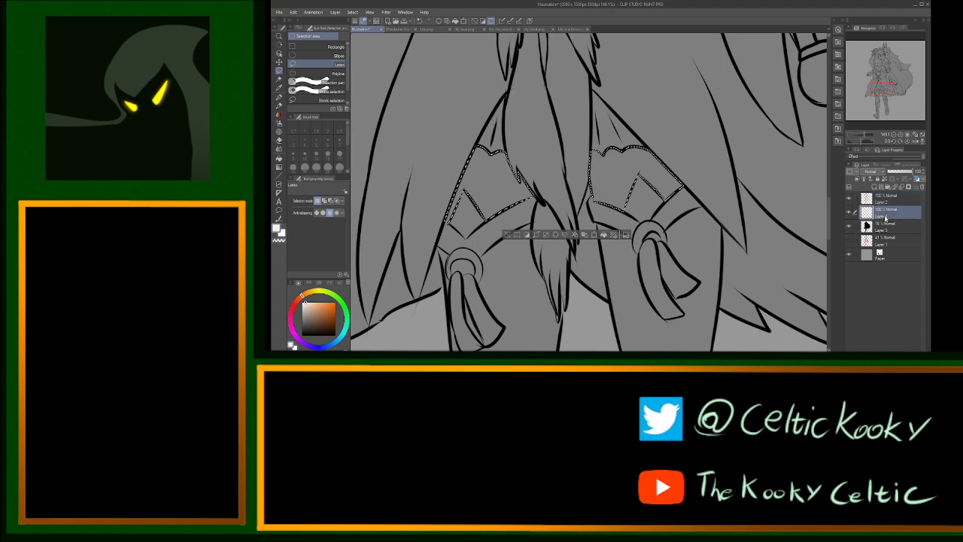
key("ctrl+space")
left_click_drag(756, 205, 717, 204)
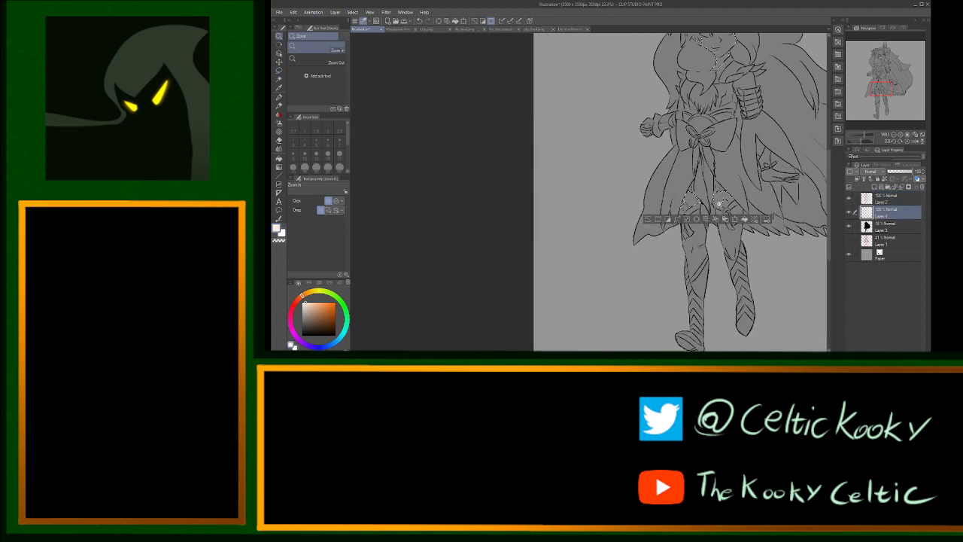
mouse_move(780, 171)
left_mouse_down()
mouse_move(806, 149)
mouse_move(763, 176)
left_mouse_up()
left_click(397, 30)
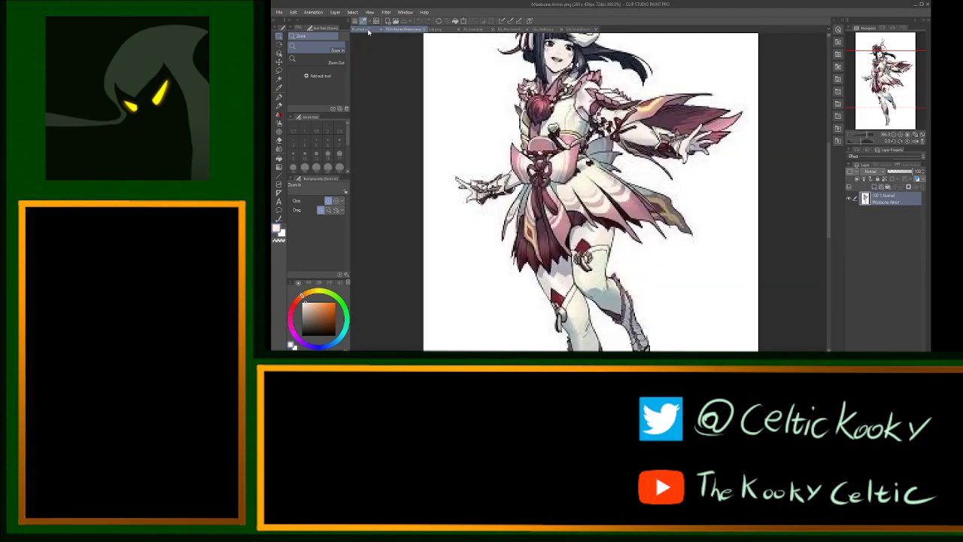
left_click(365, 30)
left_click_drag(689, 115, 663, 113)
left_click_drag(691, 62, 706, 66)
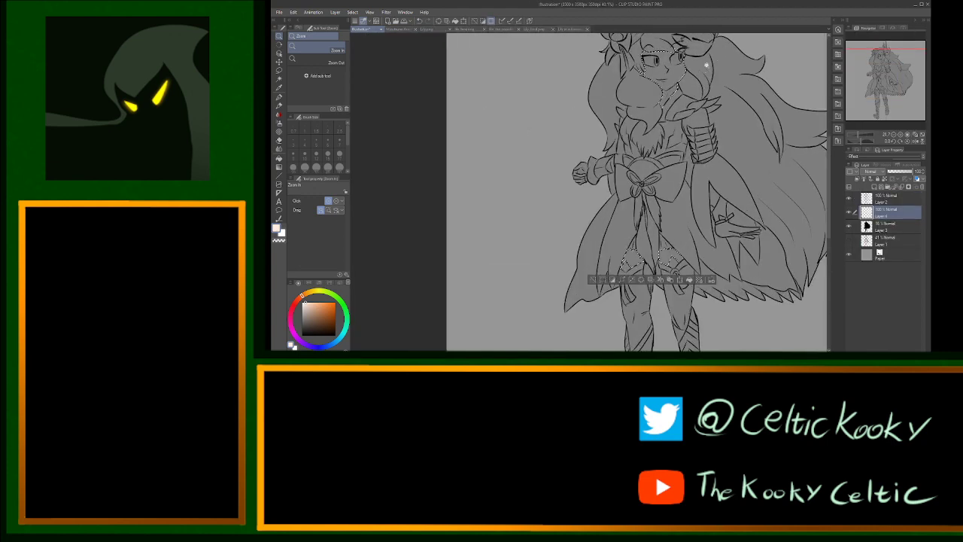
scroll(704, 217, "down", 2)
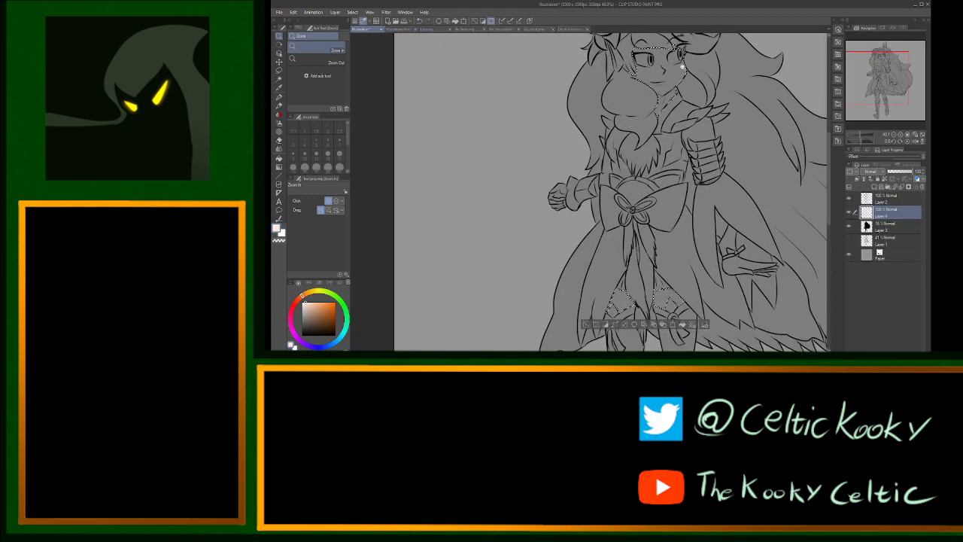
scroll(664, 199, "up", 6)
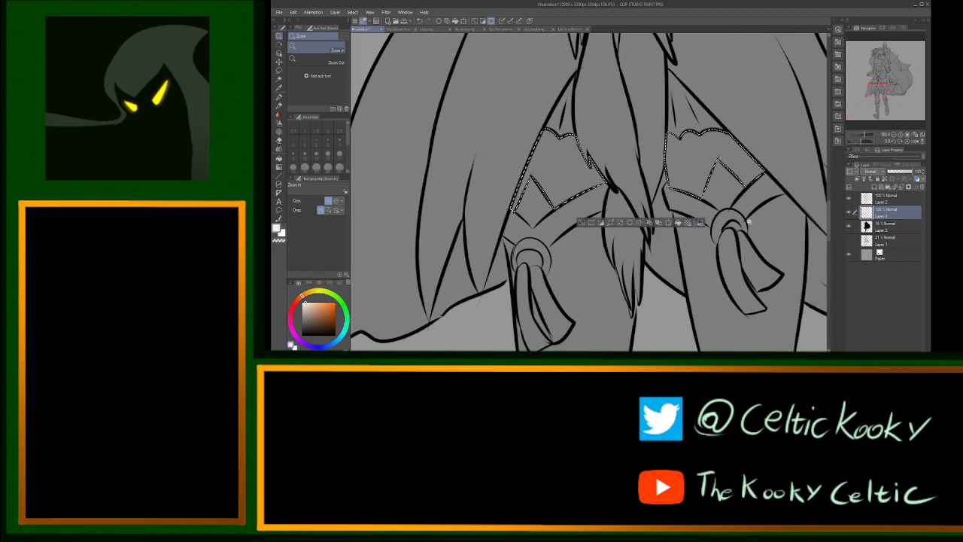
key("g")
left_click(703, 173)
left_click(555, 171)
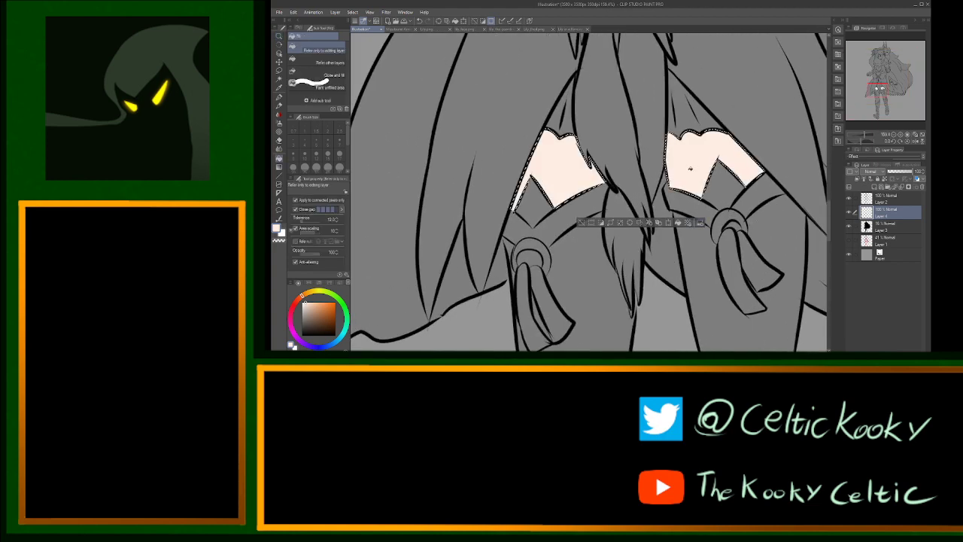
Step: Fill the selected face and neck with the same pale skin color and clear the selection
key("ctrl+space")
left_click_drag(696, 172, 632, 172)
left_click_drag(701, 48, 773, 49)
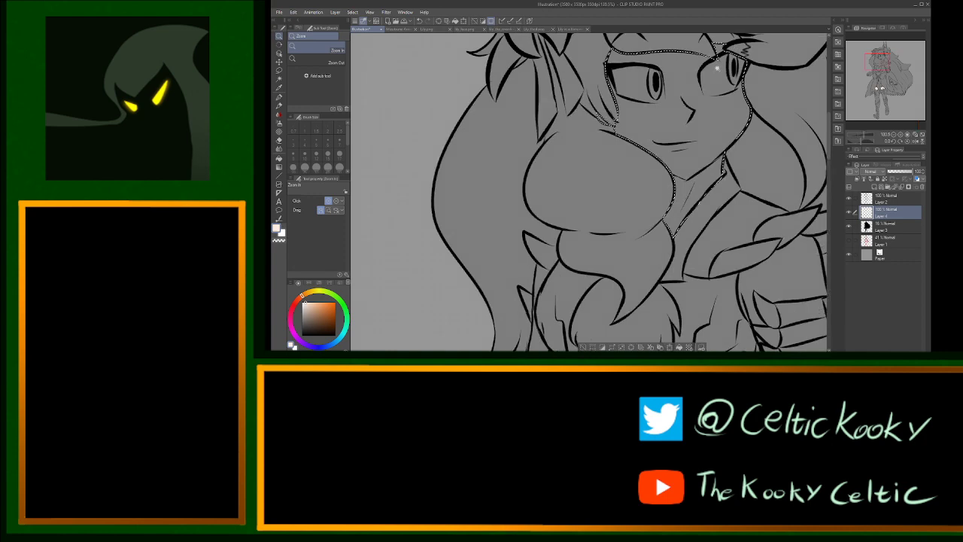
left_click(670, 125)
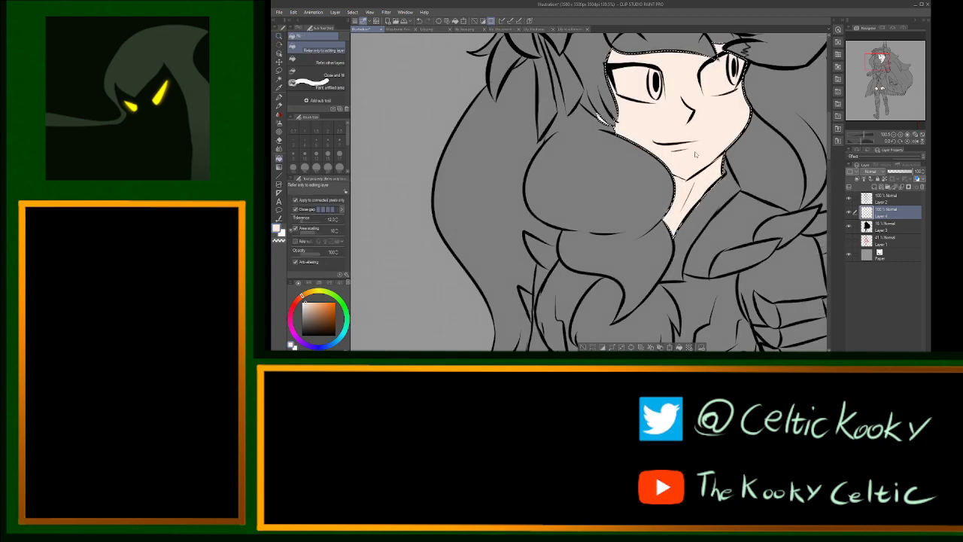
scroll(692, 154, "down", 5)
scroll(705, 162, "down", 2)
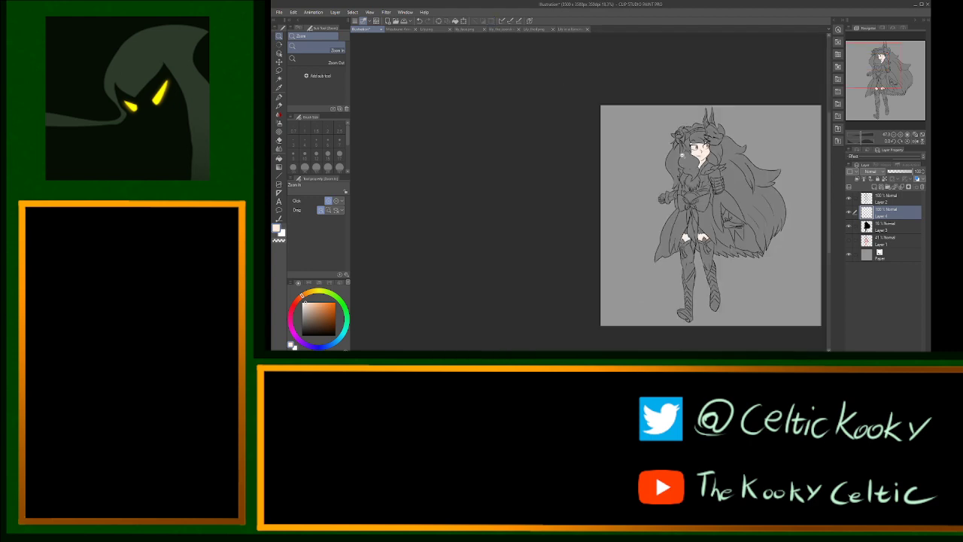
Step: Sample the cream color from the chest of the Mizutsune armor reference and return to the illustration
scroll(731, 205, "up", 3)
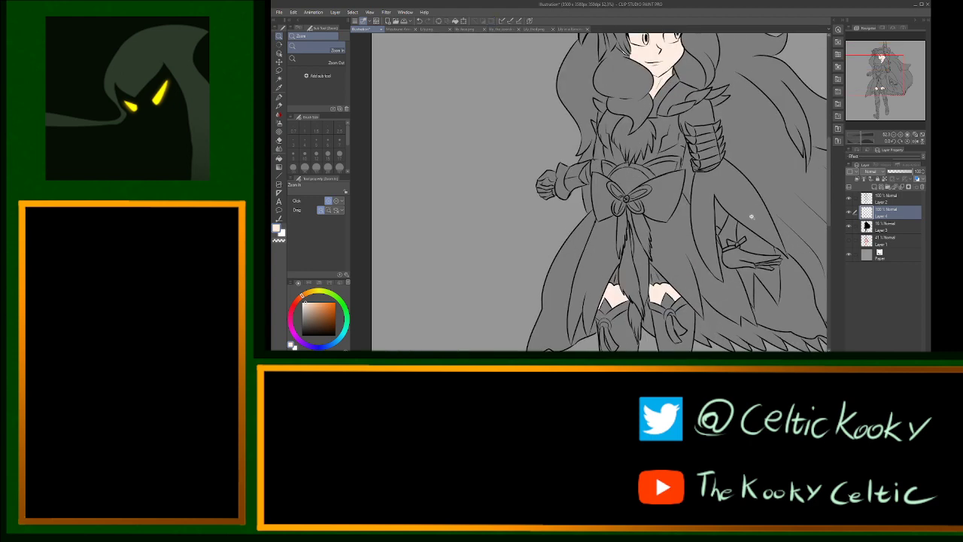
left_click(399, 29)
scroll(620, 84, "down", 5)
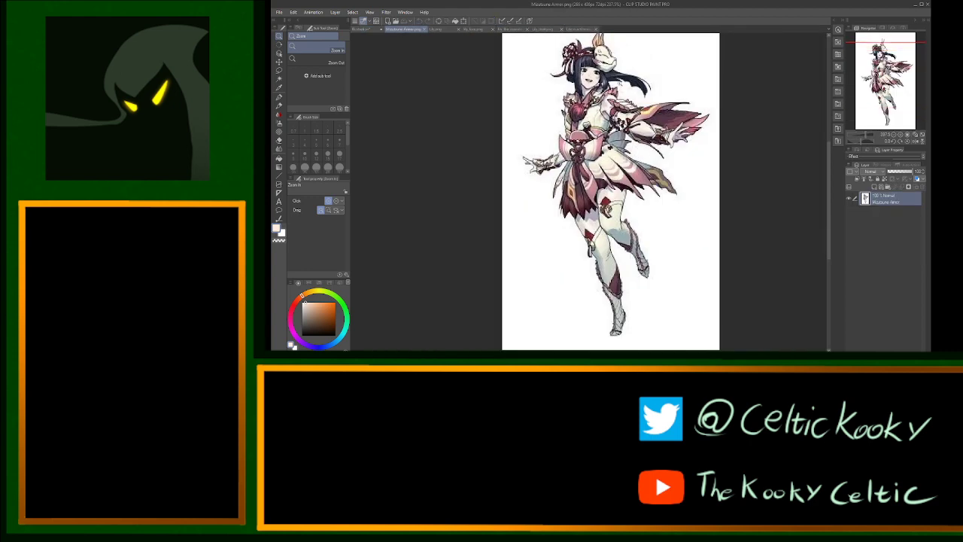
scroll(602, 105, "up", 7)
key("i")
left_click(592, 109)
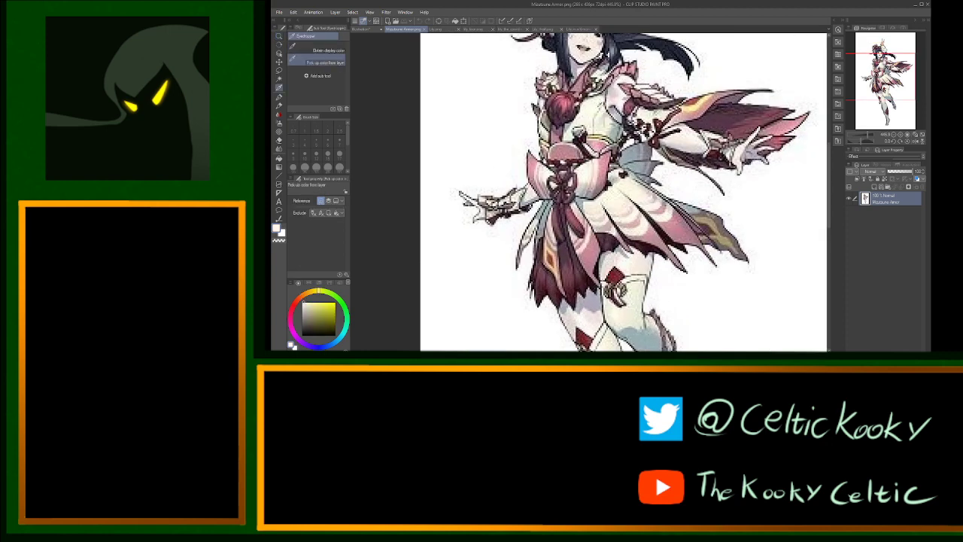
left_click(365, 29)
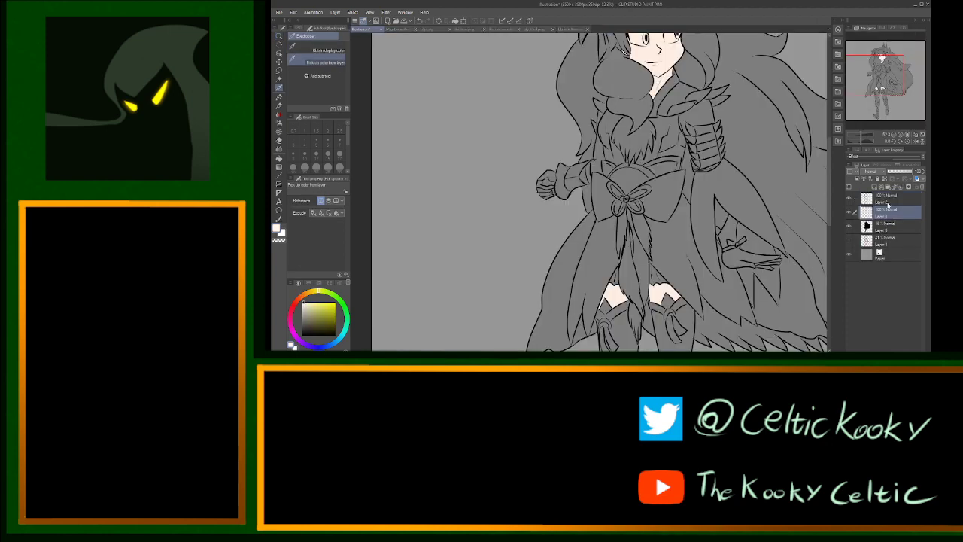
Step: Auto-select the chest areas of the top on both sides of the fur tuft, working on the line art layer
left_click(888, 202)
key("w")
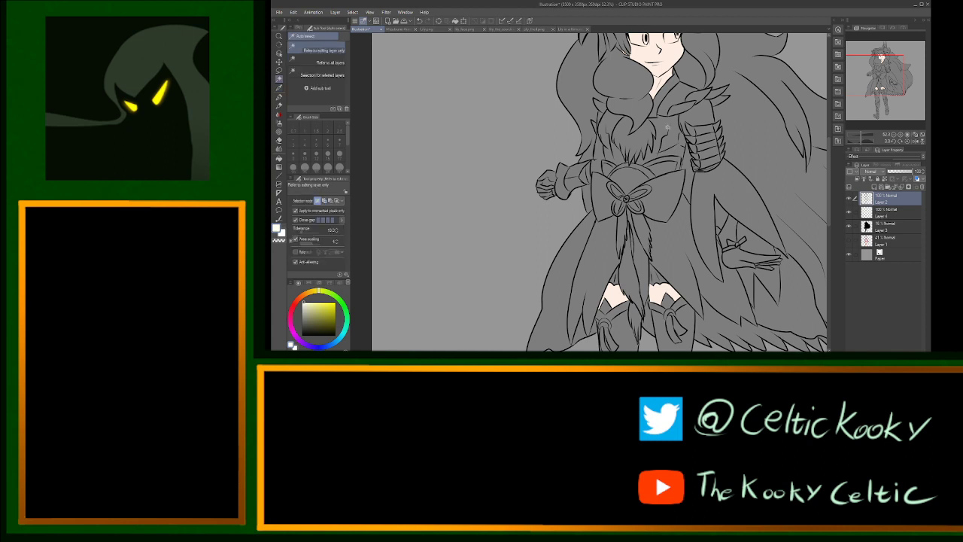
left_click(664, 133)
left_click(649, 157, "shift")
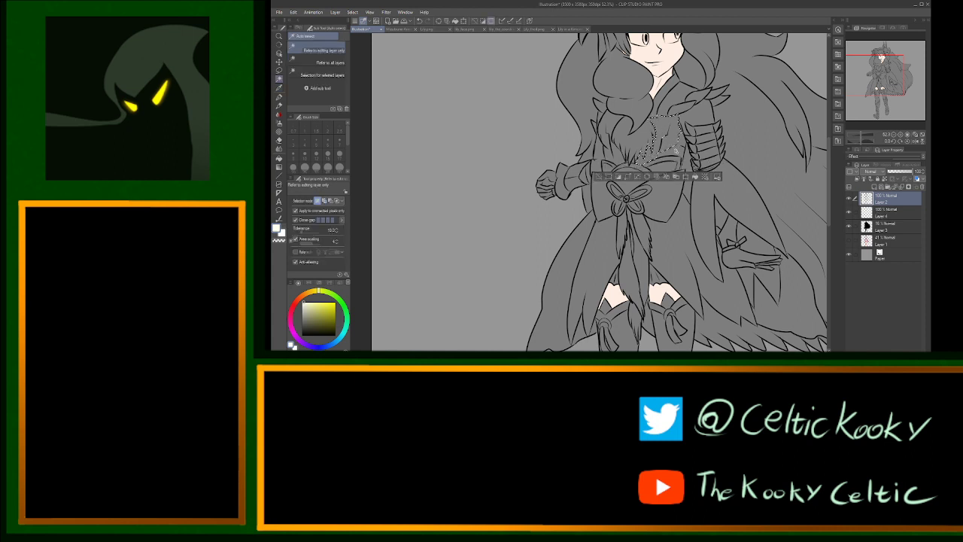
left_click(622, 156)
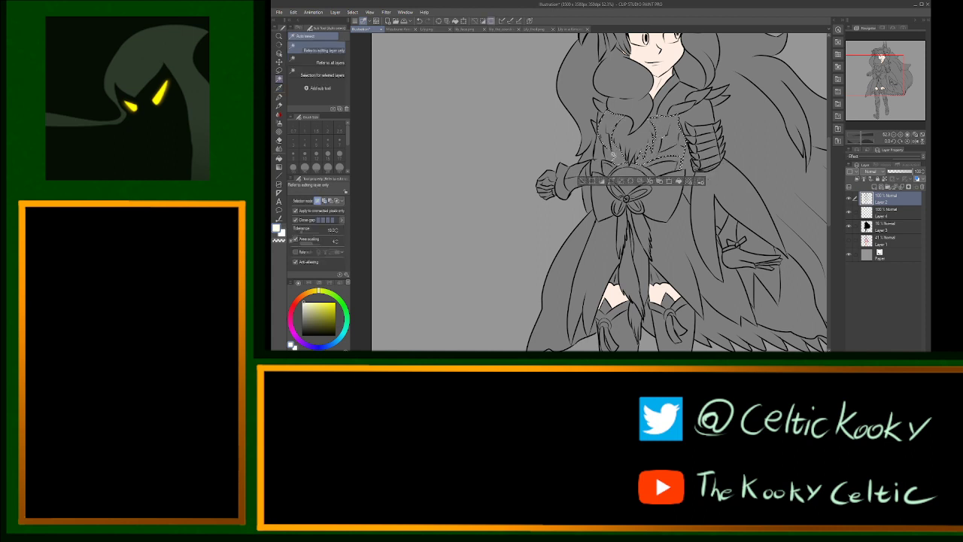
Step: Add the fold lines and leftover gaps inside the chest areas to the selection with the Lasso
key("slash")
left_click(672, 128)
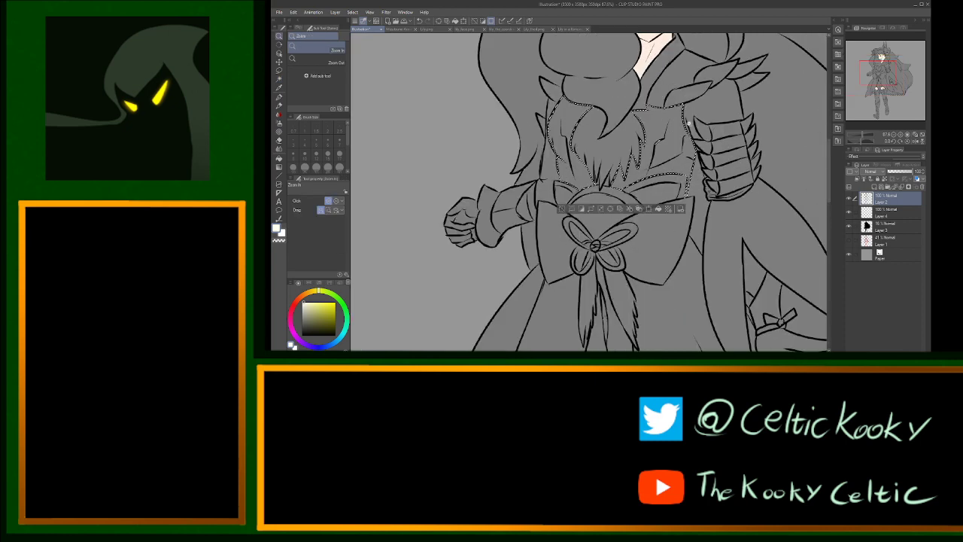
left_click(680, 138)
key("m")
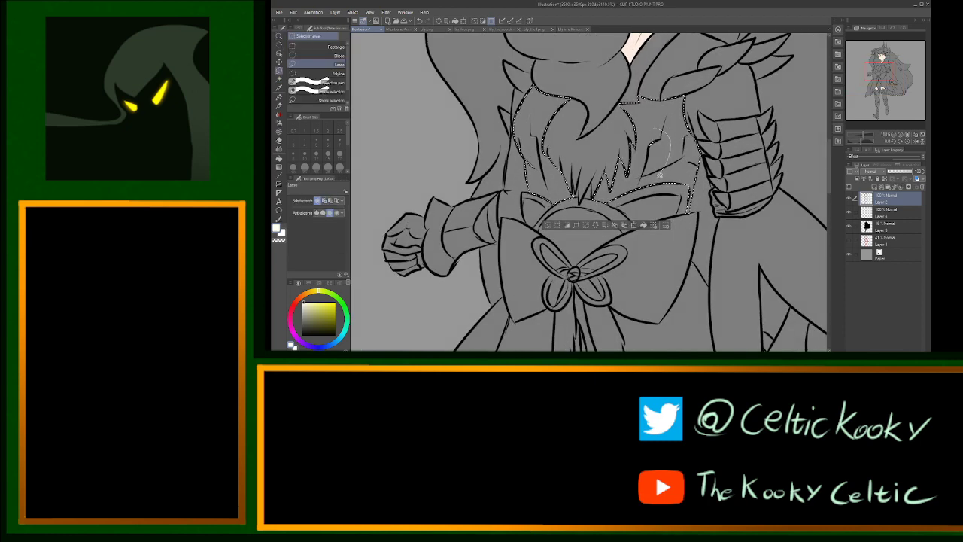
left_click_drag(659, 175, 636, 172)
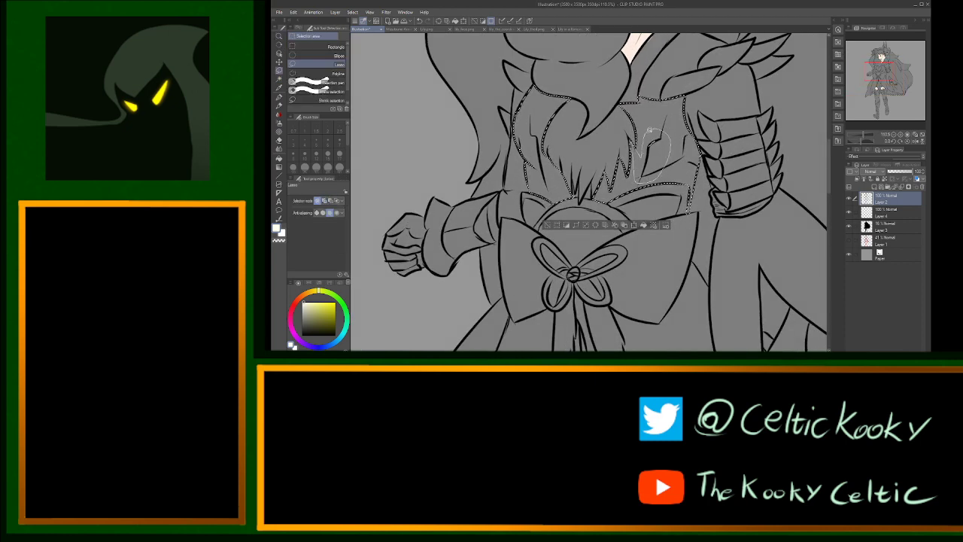
left_click_drag(649, 130, 651, 133)
key("slash")
left_click(606, 186)
key("m")
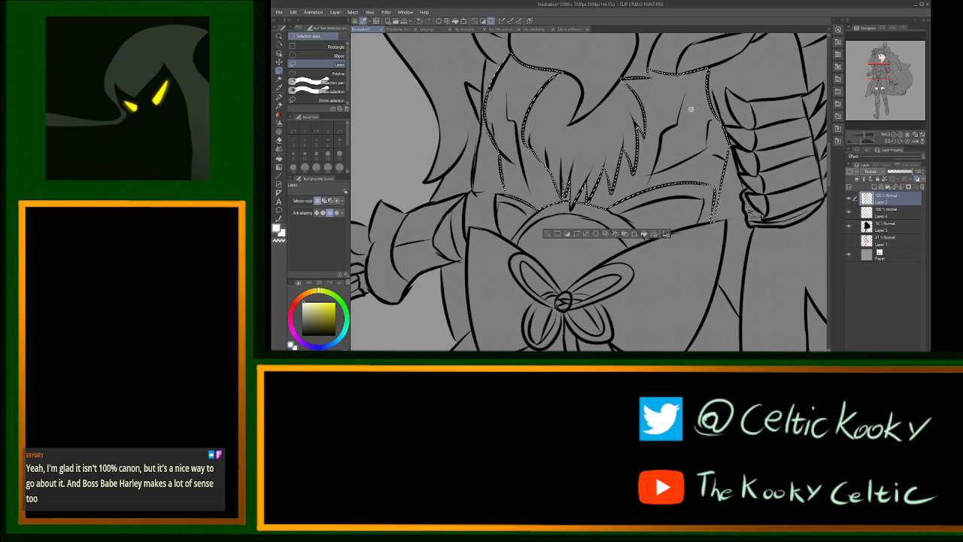
Step: Create a new raster layer above the skin color layer and fill the chest selection with the cream color
key("ctrl+space")
left_click_drag(712, 139, 774, 167)
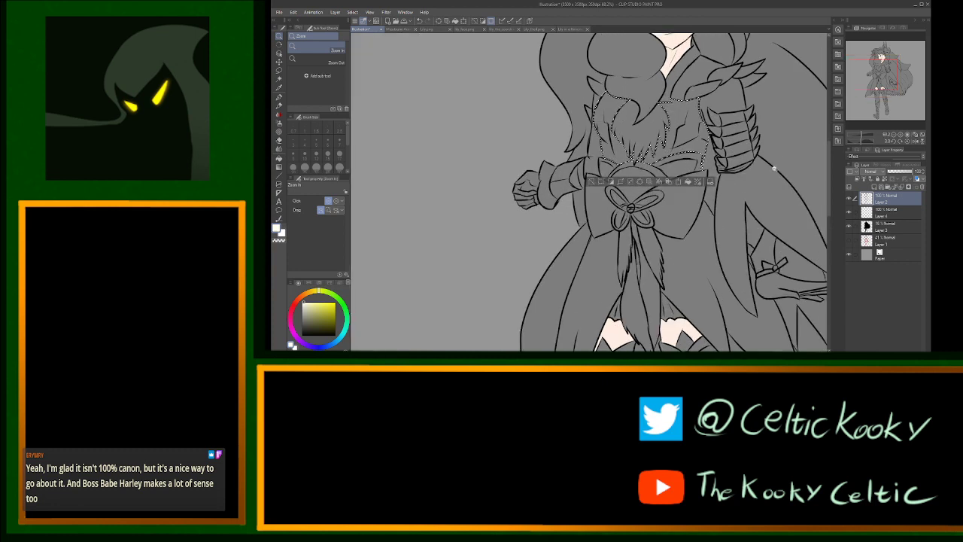
left_click(878, 209)
key("g")
key("g")
left_click(874, 187)
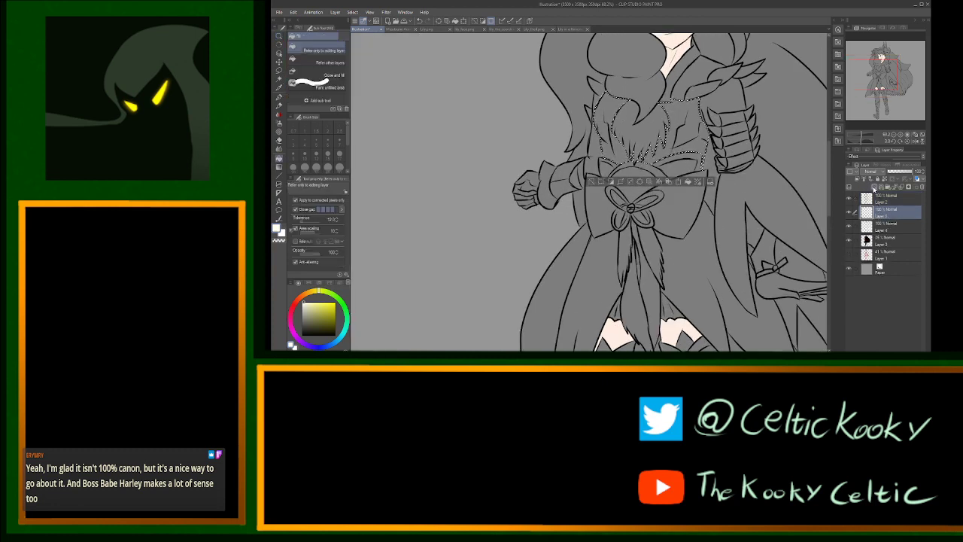
left_click(630, 144)
Step: Lasso the unfilled sliver between the fur tips at the lower chest, brush it in cream and clear the selection
key("ctrl+space")
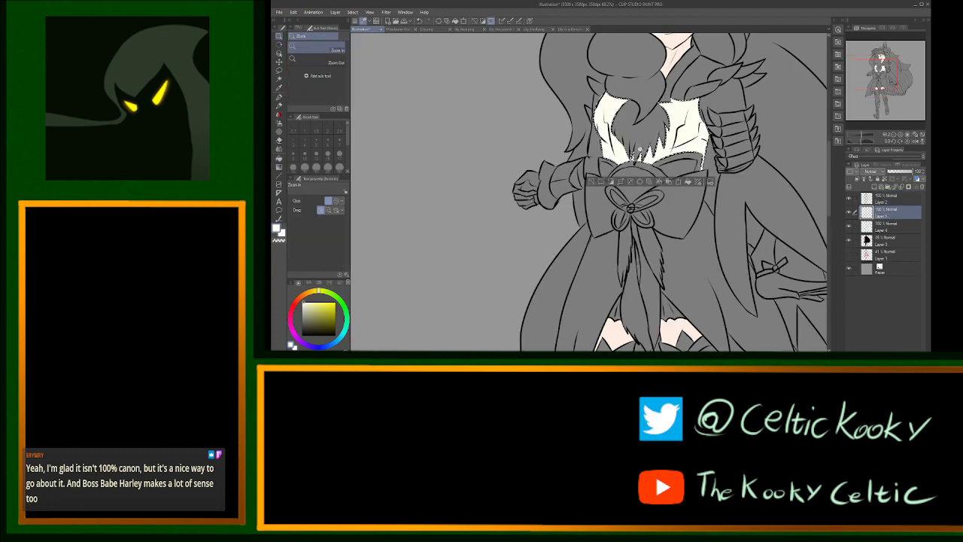
left_click_drag(632, 147, 672, 158)
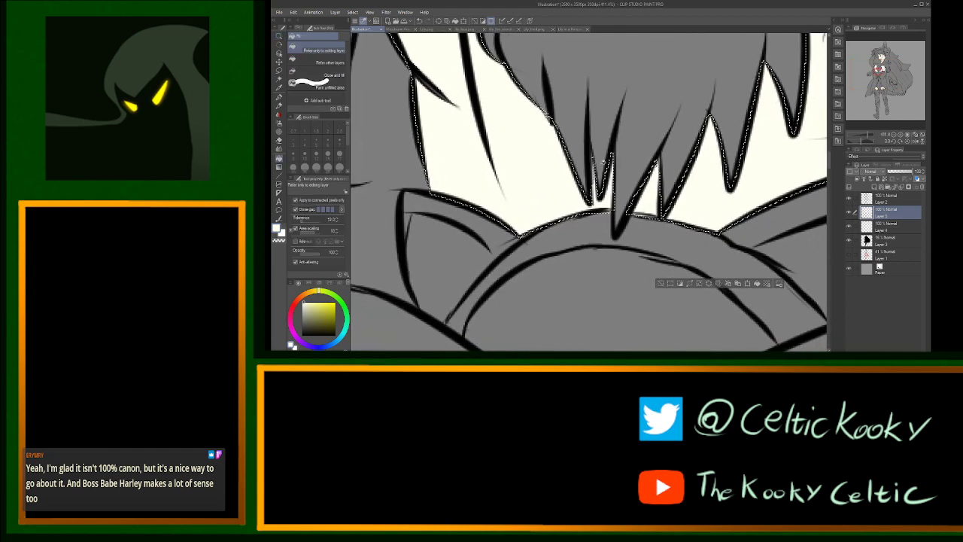
key("ctrl+d")
key("m")
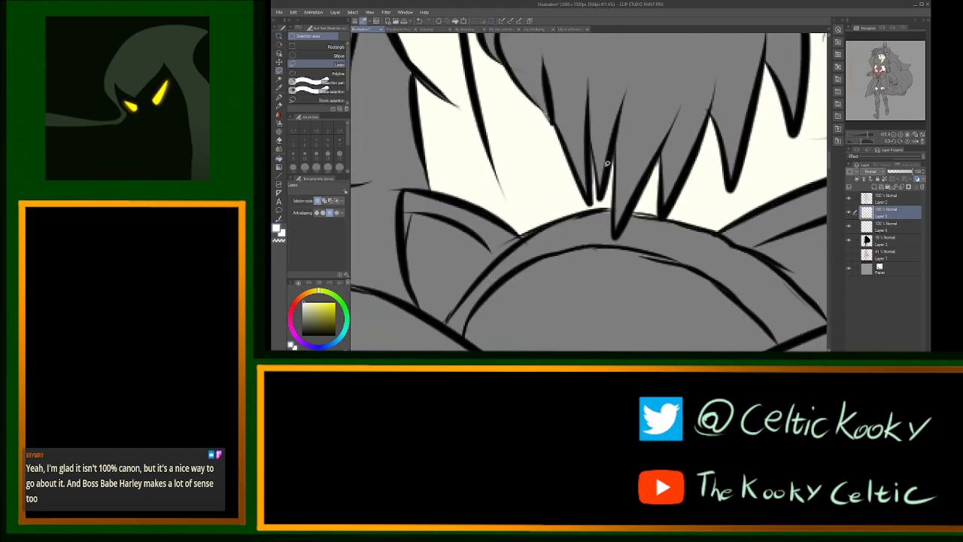
left_click_drag(592, 170, 597, 183)
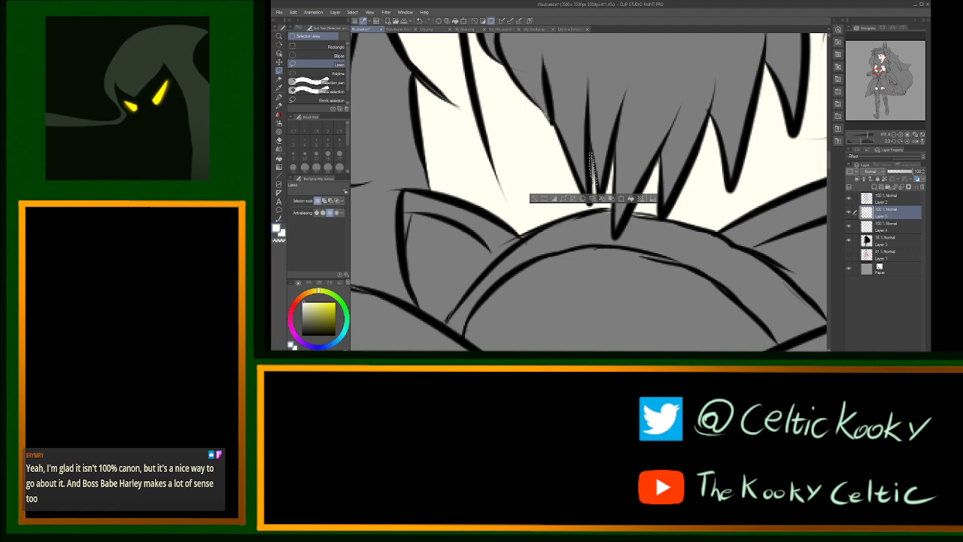
key("j")
left_click(332, 98)
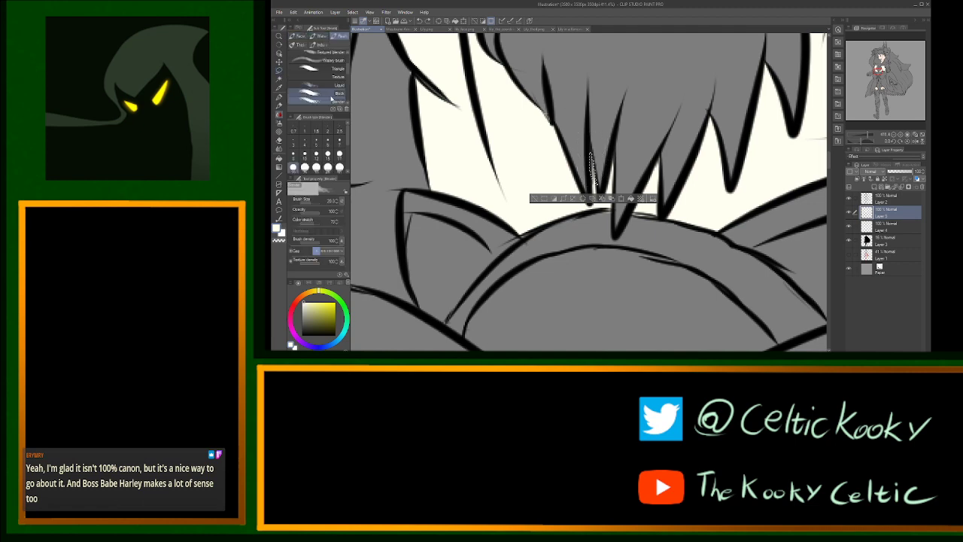
left_click(332, 99)
mouse_move(592, 164)
left_mouse_down()
mouse_move(588, 149)
mouse_move(586, 170)
mouse_move(576, 170)
left_mouse_up()
key("ctrl+d")
key("ctrl+space")
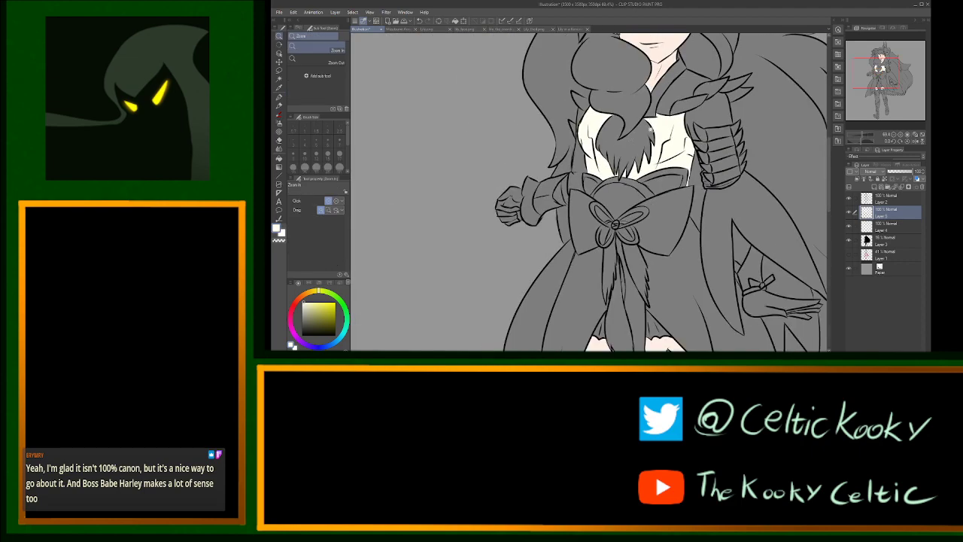
left_click_drag(651, 118, 684, 94)
Step: Merge the cream chest layer with the skin color layer below it
scroll(665, 136, "up", 2)
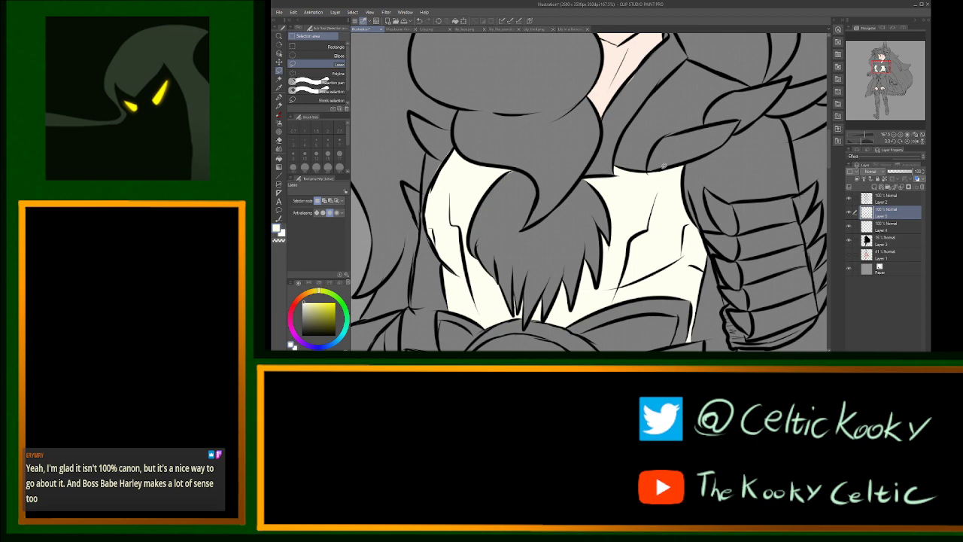
key("ctrl+space")
scroll(673, 116, "down", 2)
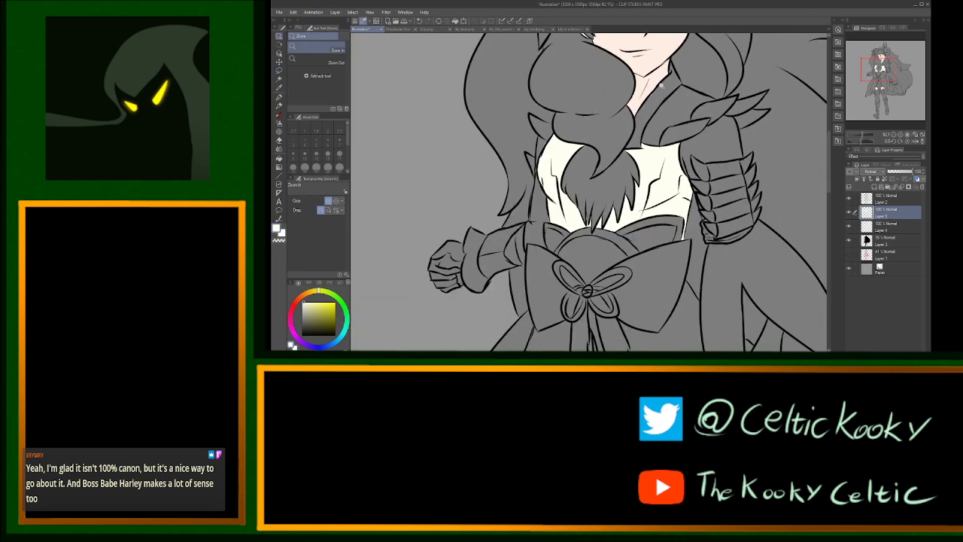
scroll(660, 87, "up", 3)
left_click(901, 187)
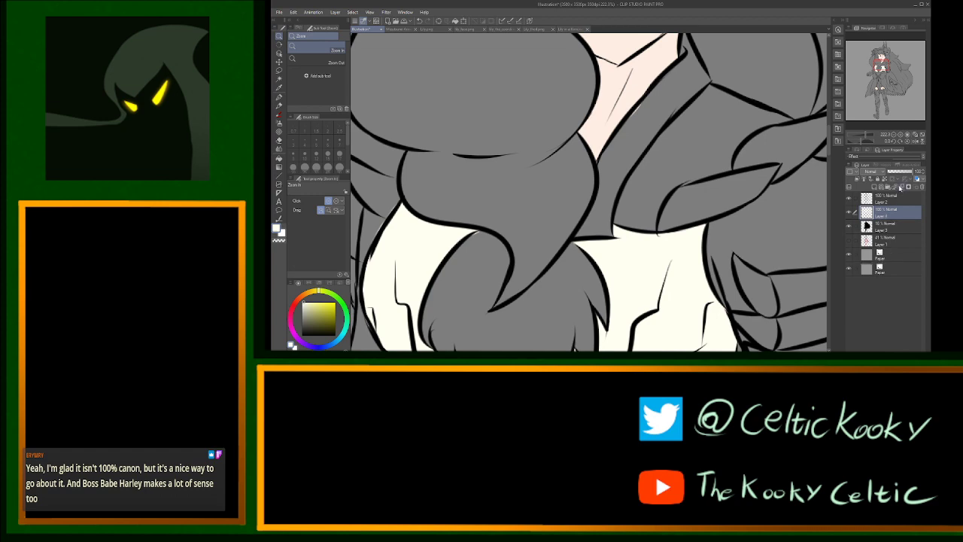
Step: Examine the cream chest fill and the line art around the armored upper arm for flaws
key("e")
key("ctrl+space")
scroll(635, 115, "down", 3)
scroll(685, 77, "up", 2)
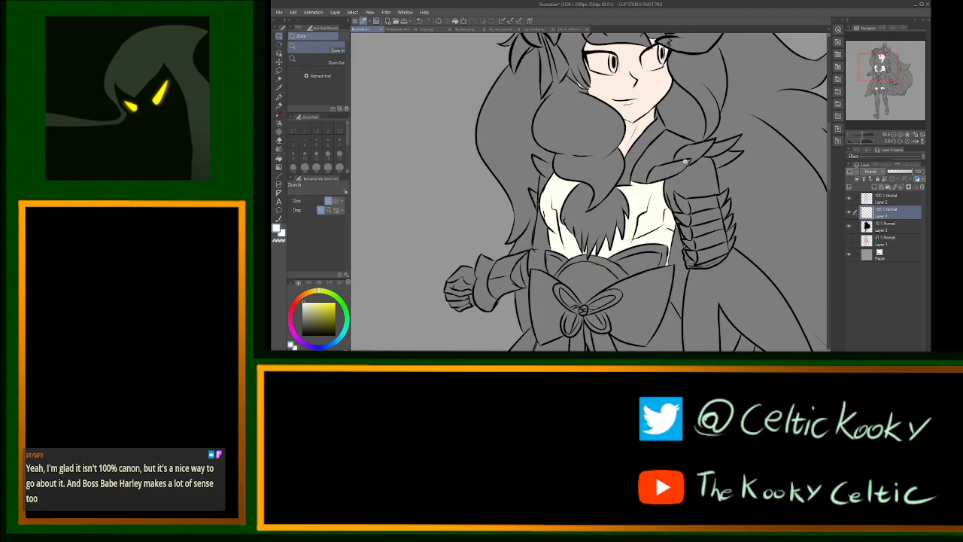
mouse_move(666, 269)
left_mouse_down()
mouse_move(688, 260)
mouse_move(672, 252)
left_mouse_up()
scroll(672, 203, "up", 2)
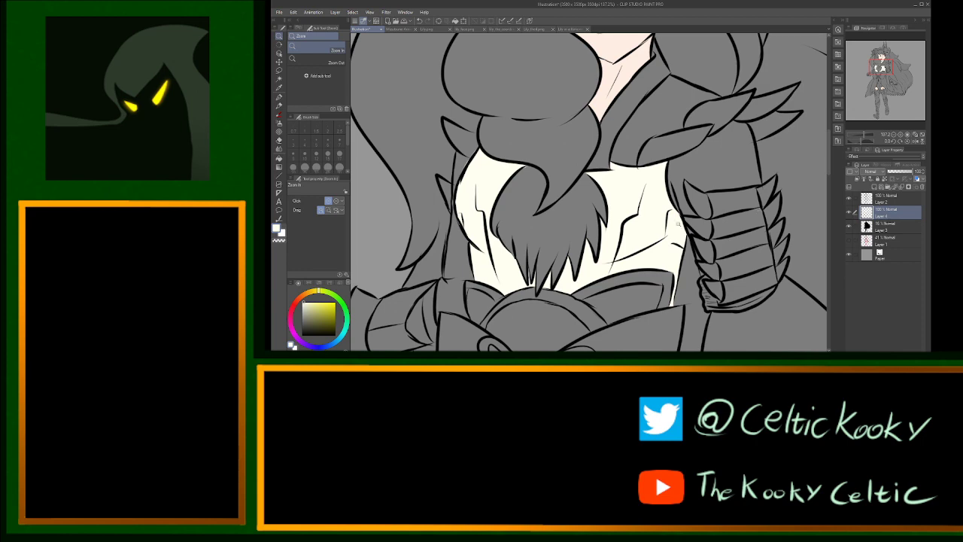
scroll(775, 201, "up", 3)
key("alt+bracketright")
key("e")
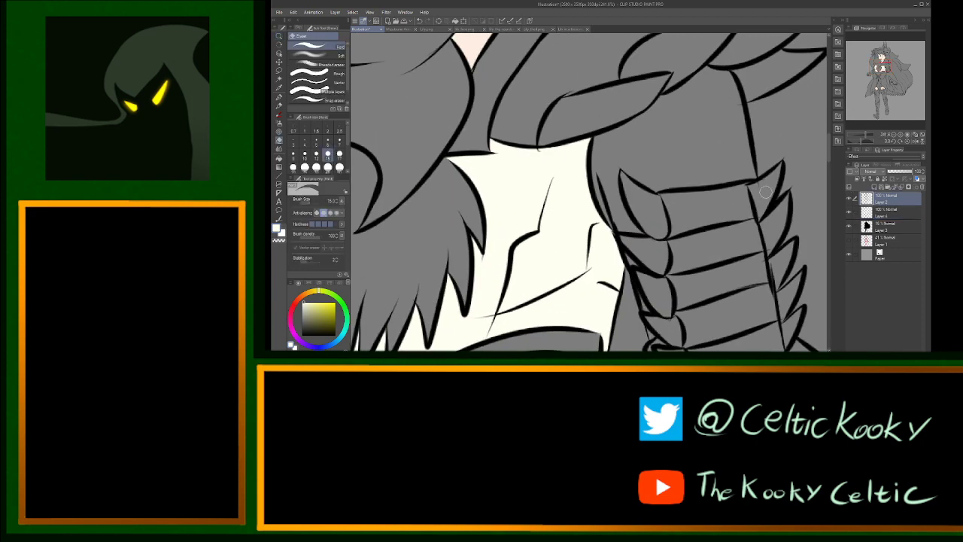
left_click(902, 210)
key("ctrl+space")
scroll(677, 210, "down", 5)
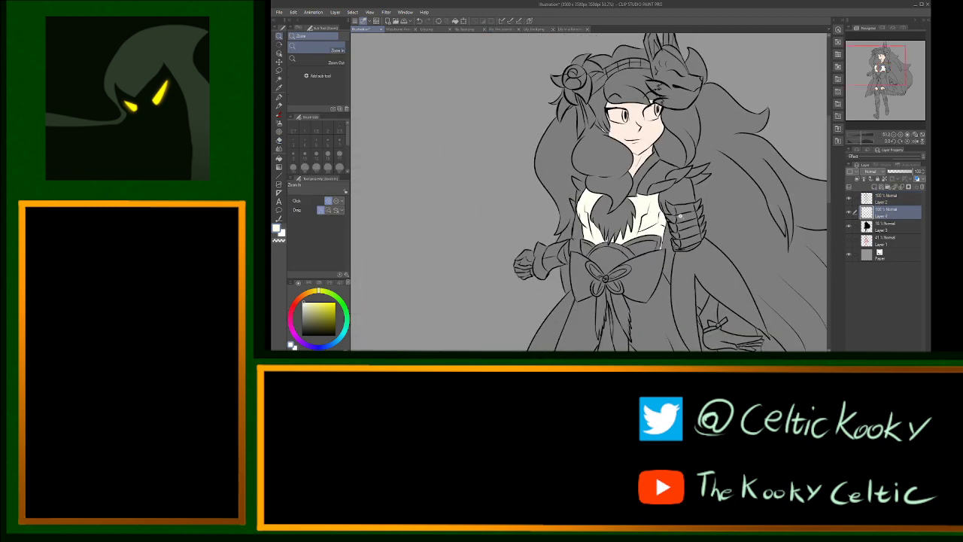